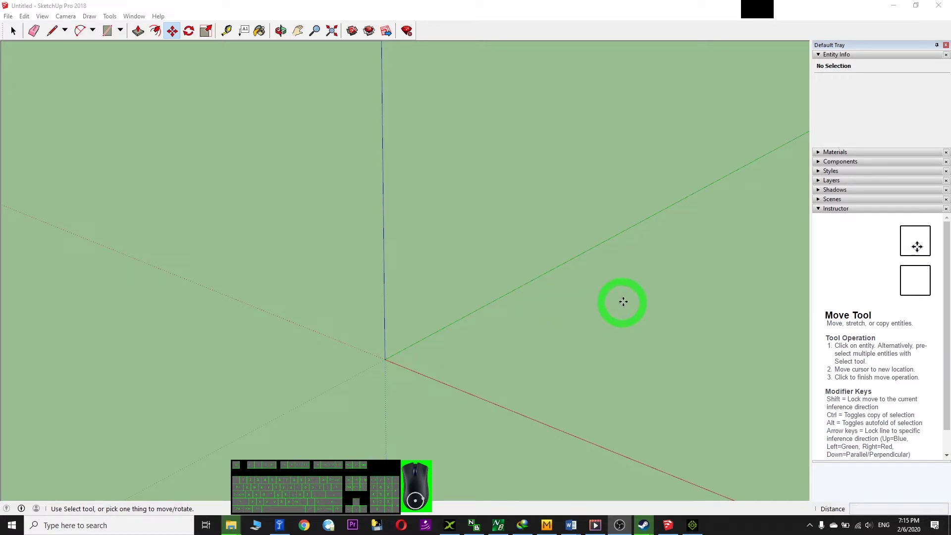
click(573, 233)
click(692, 528)
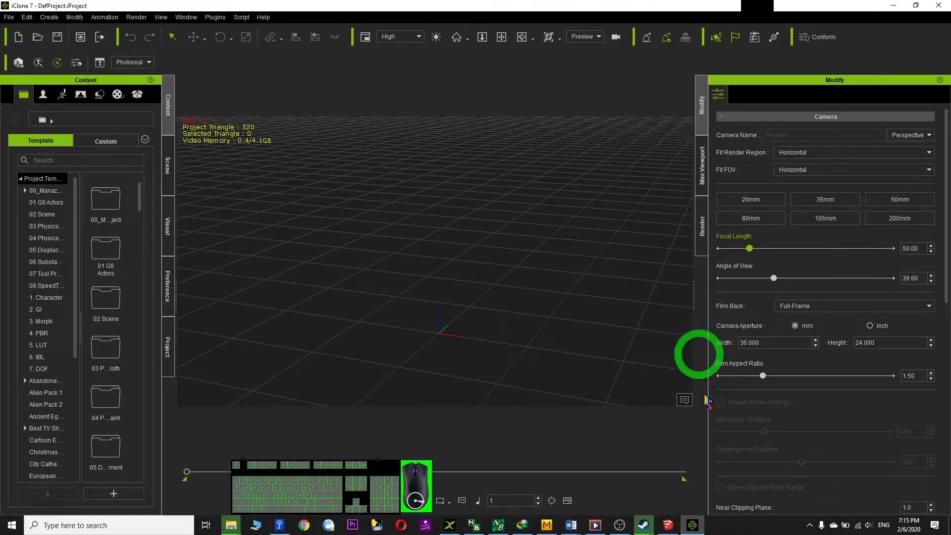
click(664, 526)
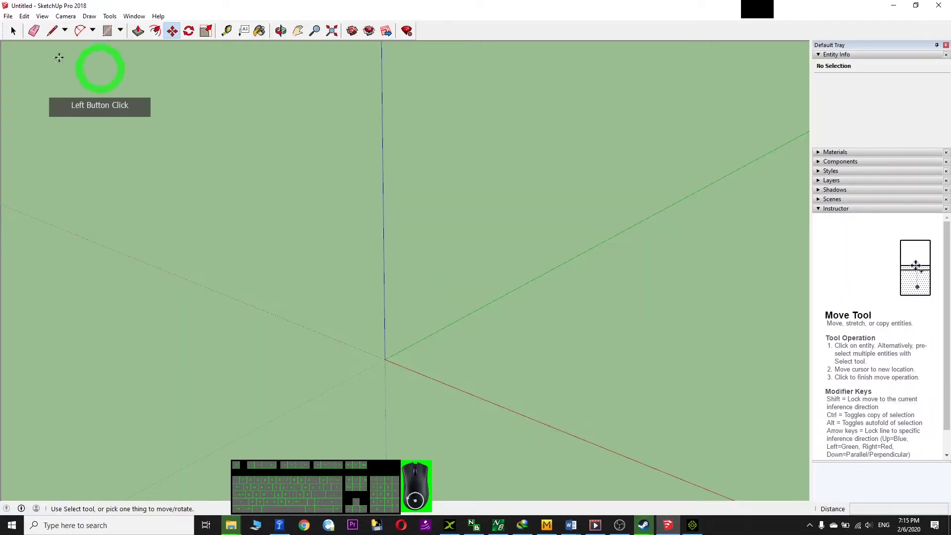
click(67, 525)
text(sketch)
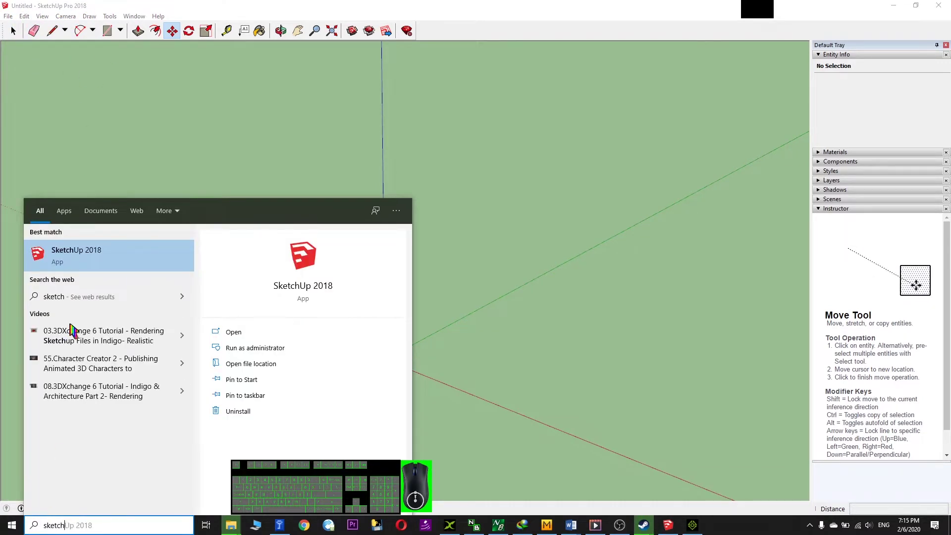
click(549, 382)
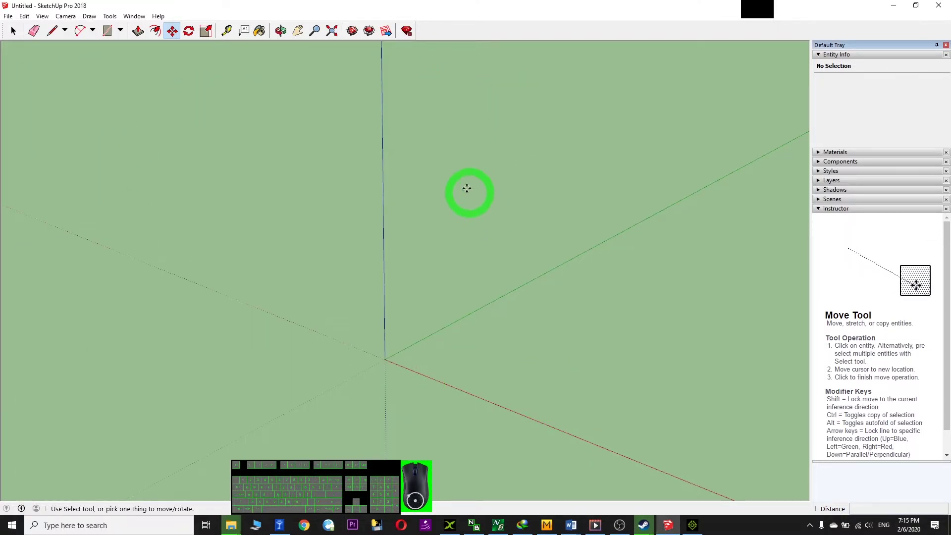
Show the Large Tool Set and start a 3D text reading "Testing demo." with "One, Two, three." on the second line.
right_click(455, 33)
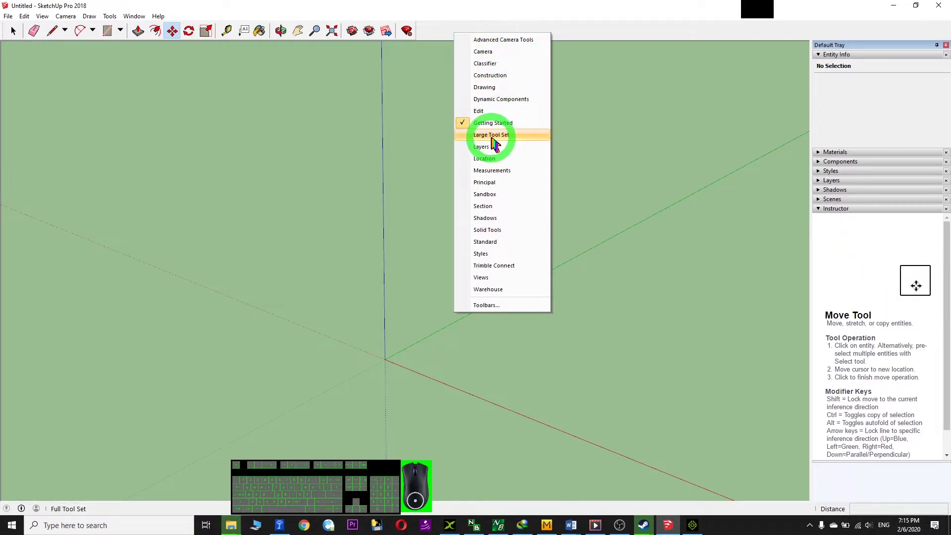
click(472, 138)
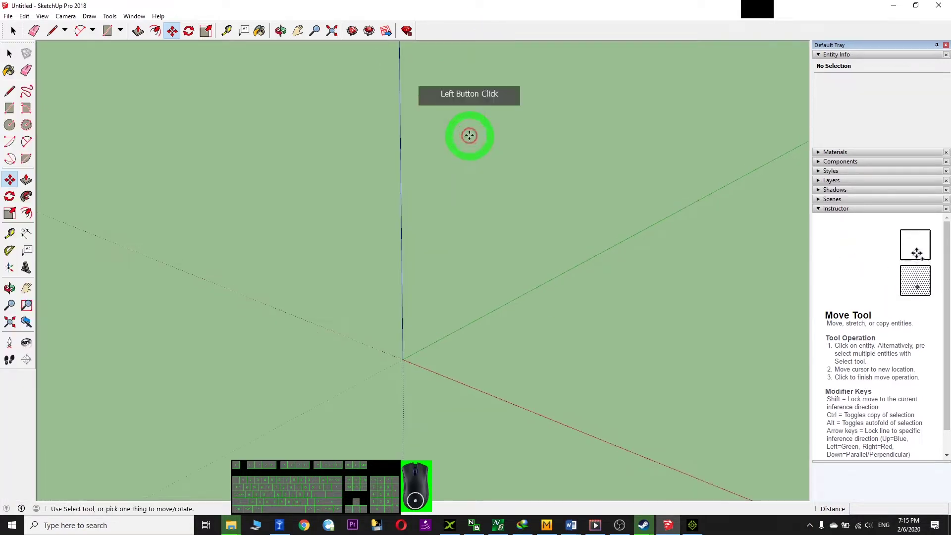
click(27, 267)
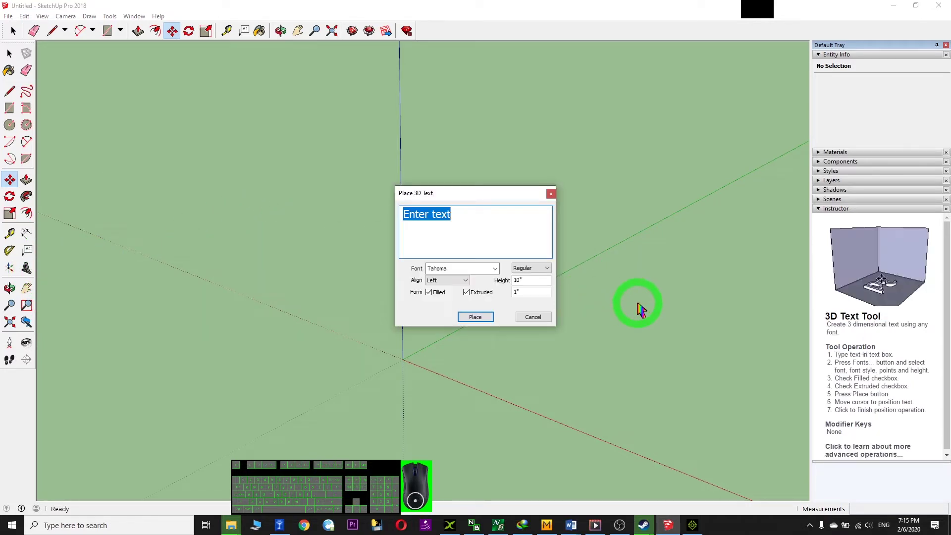
click(498, 222)
drag(484, 193, 364, 204)
click(371, 229)
double_click(371, 229)
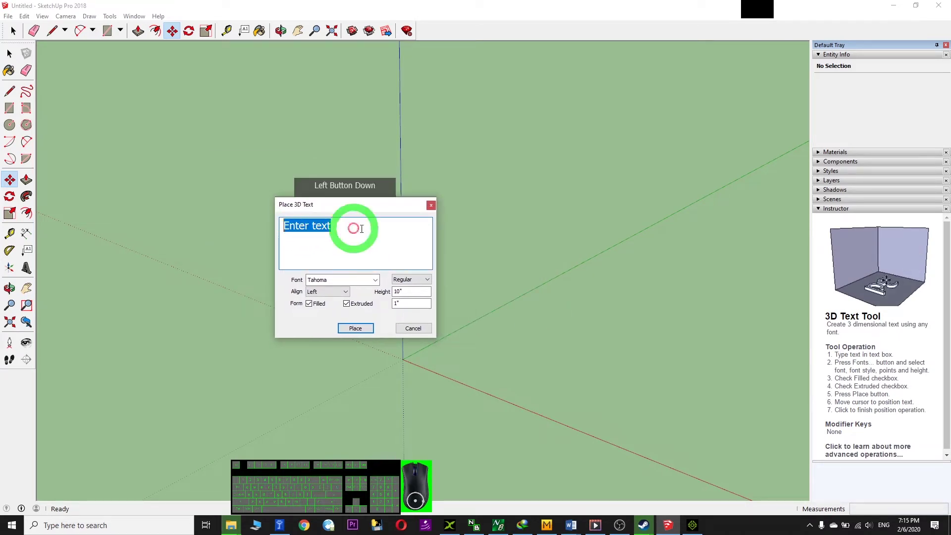
text(Testing demo.)
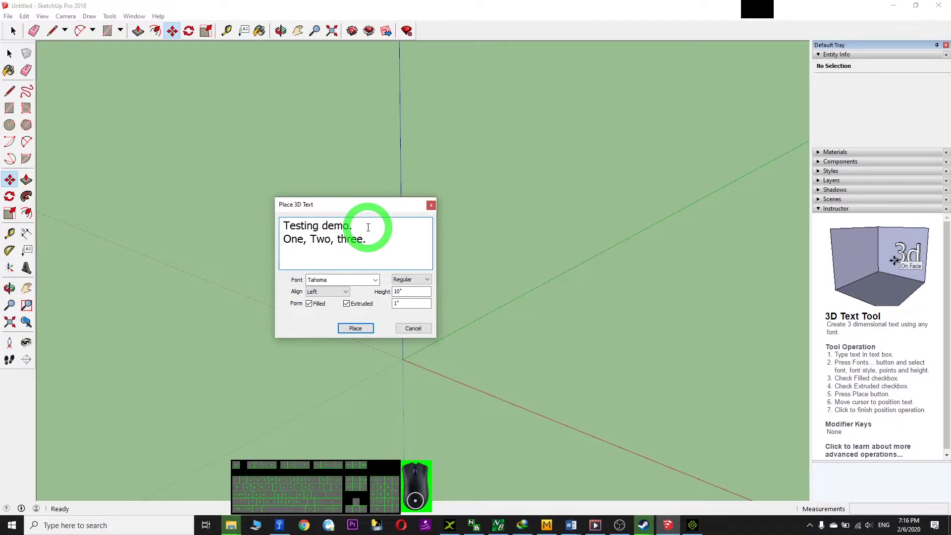
Look through the list of fonts available for the 3D text.
click(372, 282)
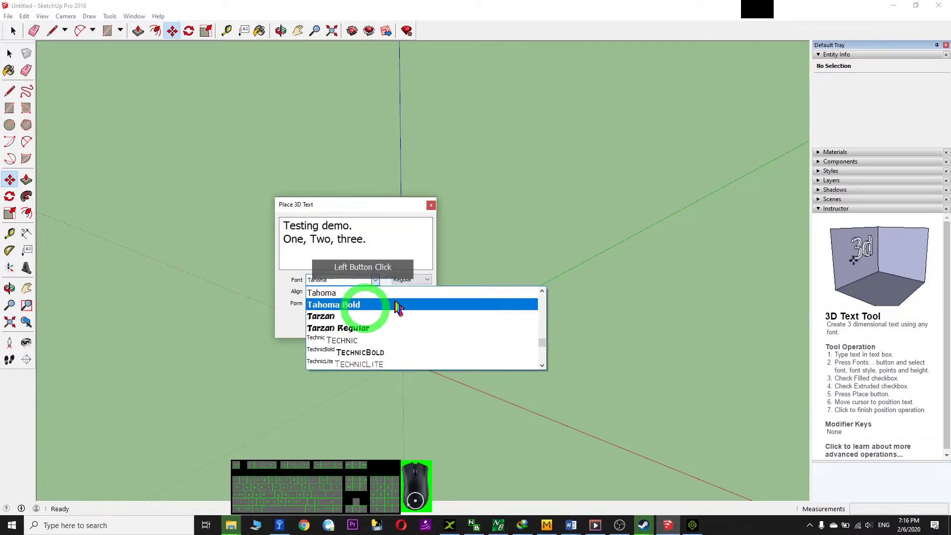
click(545, 346)
drag(545, 346, 372, 326)
scroll(376, 327, down, 5)
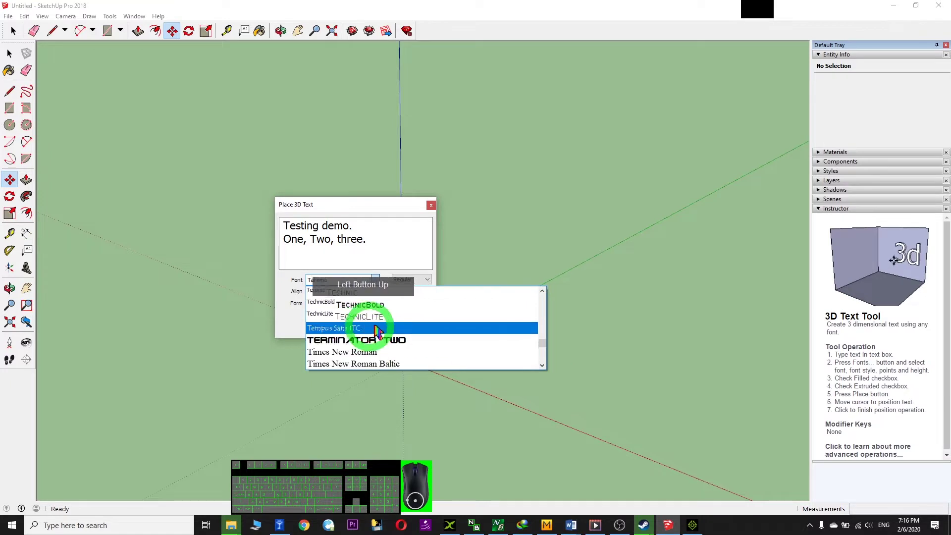
scroll(377, 326, down, 5)
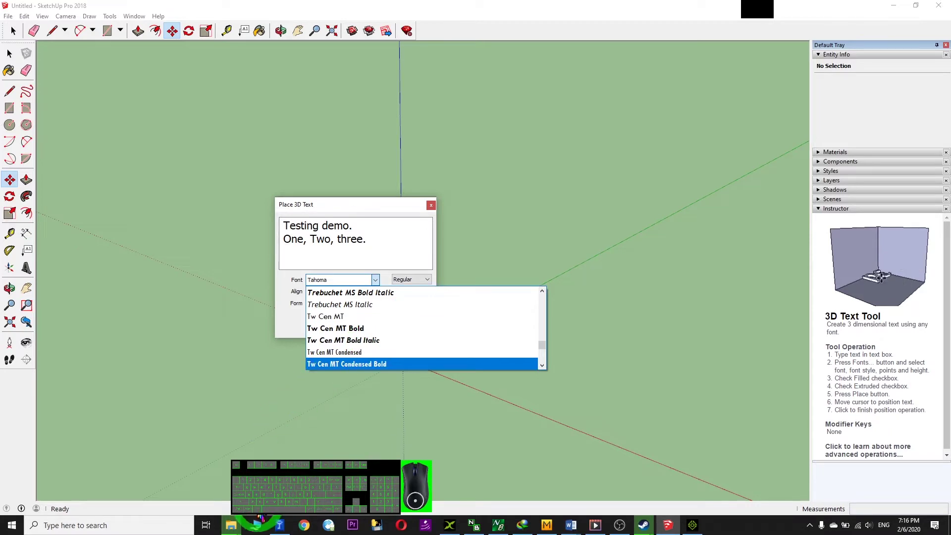
Switch to File Explorer, examine the fonts installed in the Windows\Fonts folder on Local Disk (C:), and close the window.
click(257, 526)
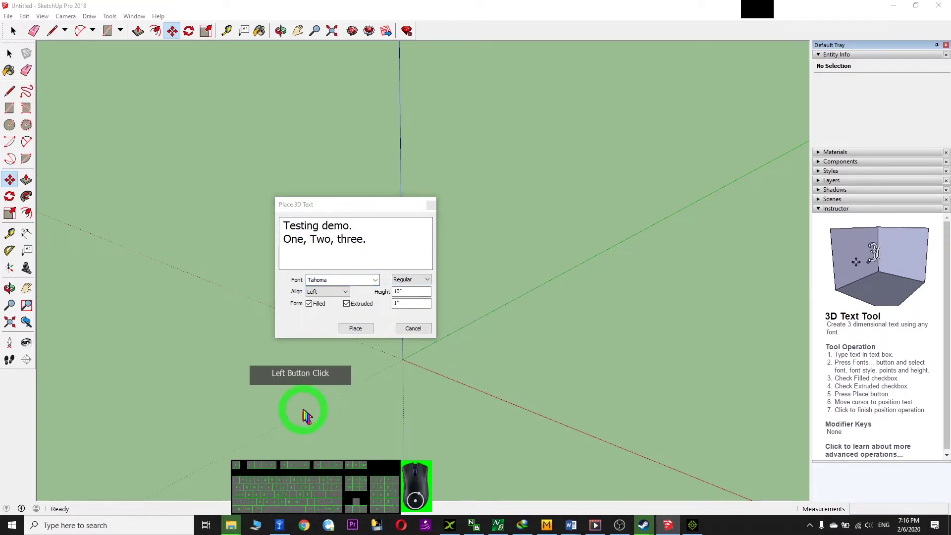
drag(666, 57, 354, 85)
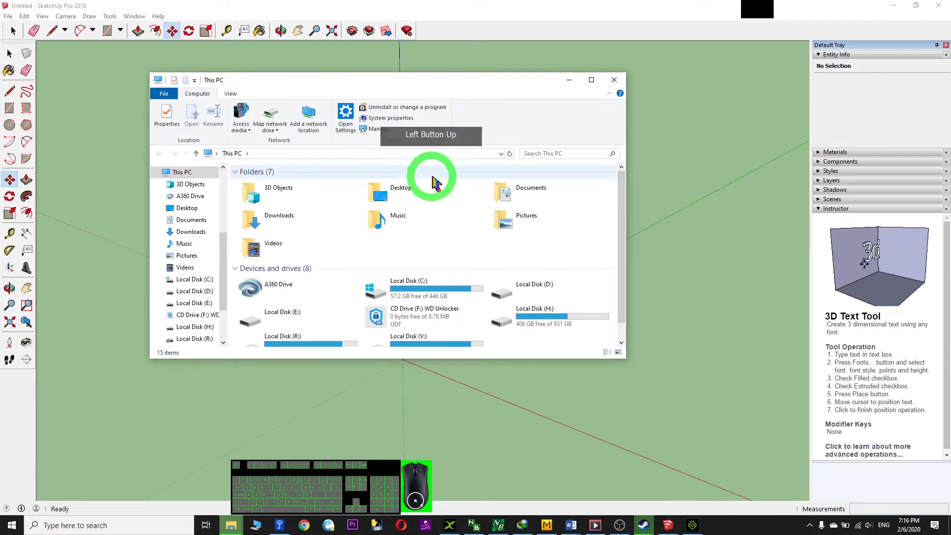
double_click(391, 281)
scroll(421, 211, down, 1)
double_click(262, 331)
scroll(302, 240, down, 3)
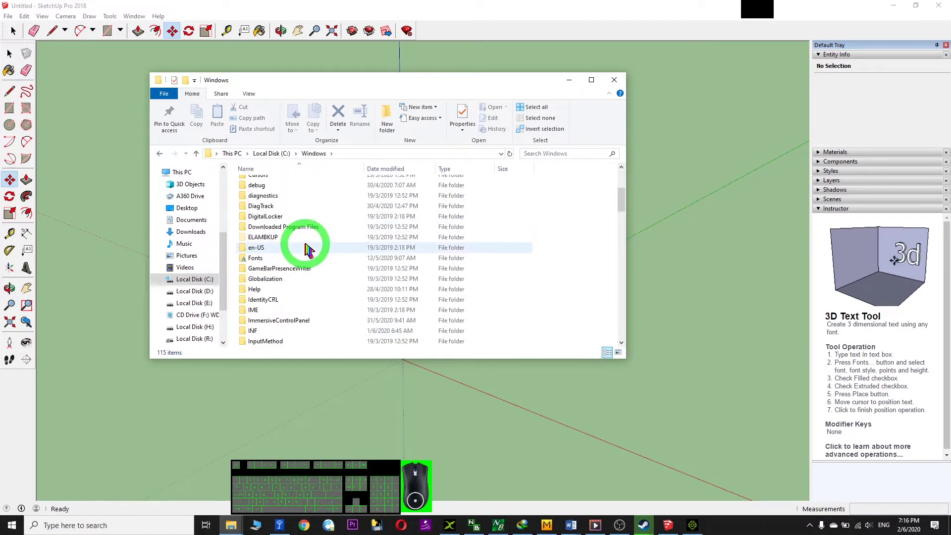
double_click(262, 259)
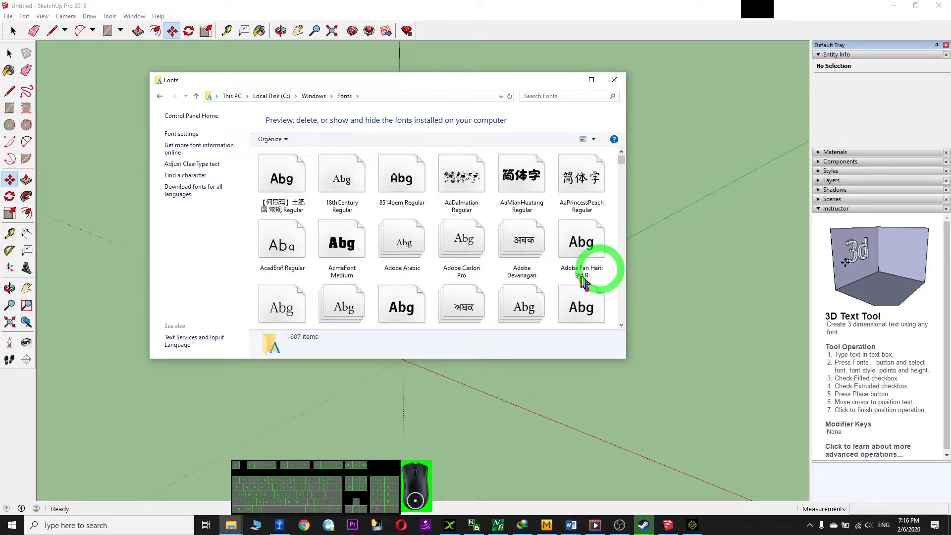
scroll(400, 295, down, 5)
scroll(418, 277, up, 5)
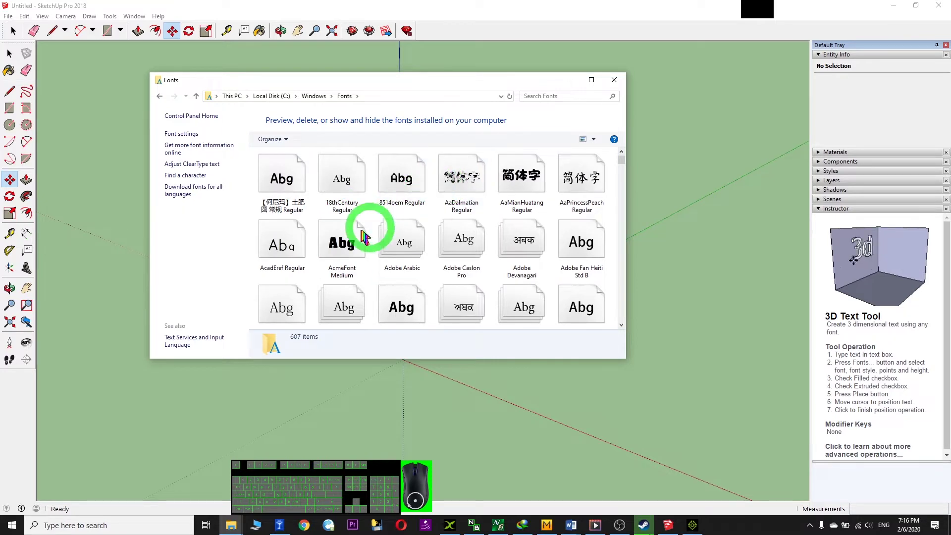
drag(624, 165, 614, 94)
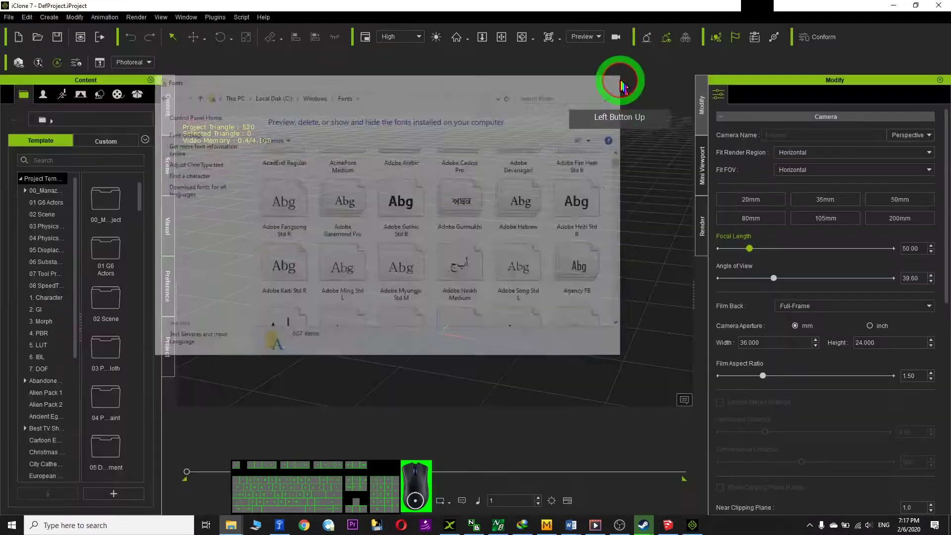
Switch back to SketchUp and try the Tarzan font for the 3D text.
click(668, 524)
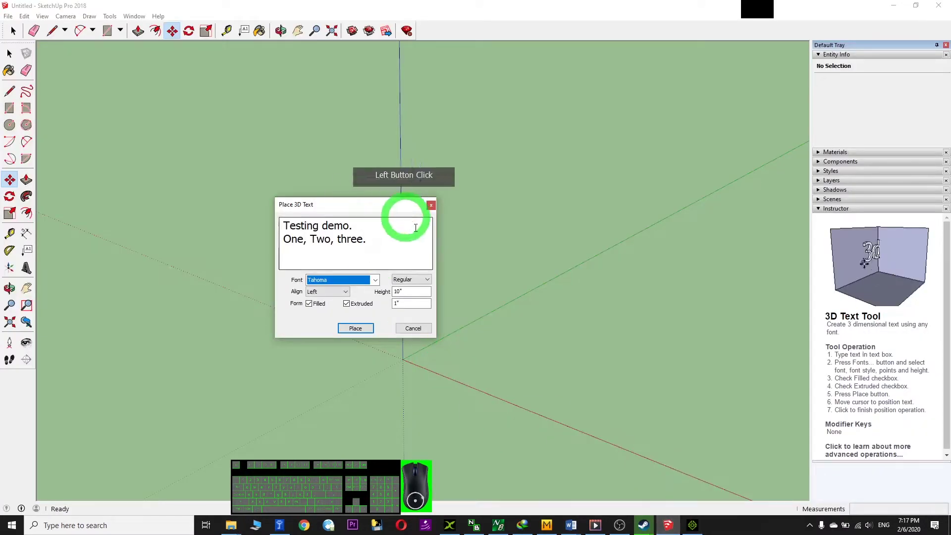
click(375, 281)
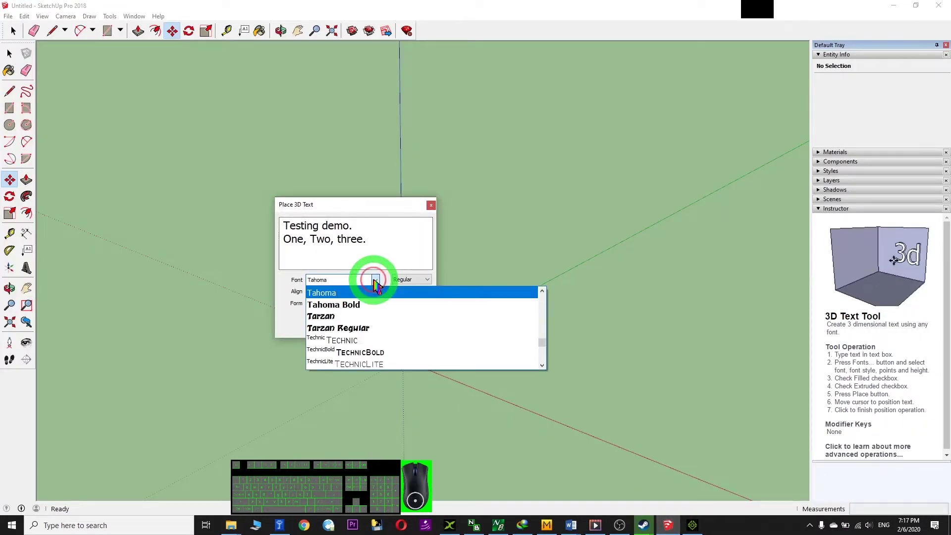
click(331, 320)
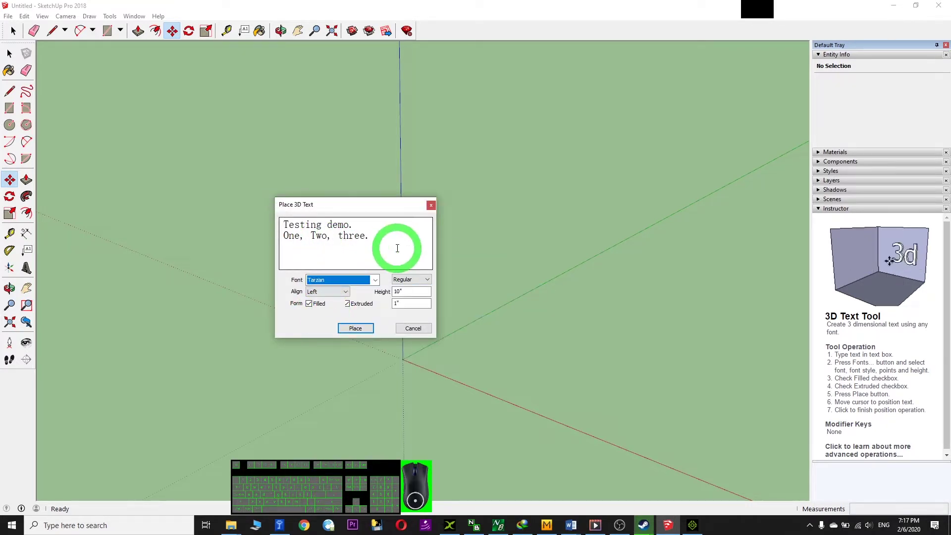
Set the font of the 3D text to Terminator Two.
click(375, 280)
scroll(391, 312, down, 1)
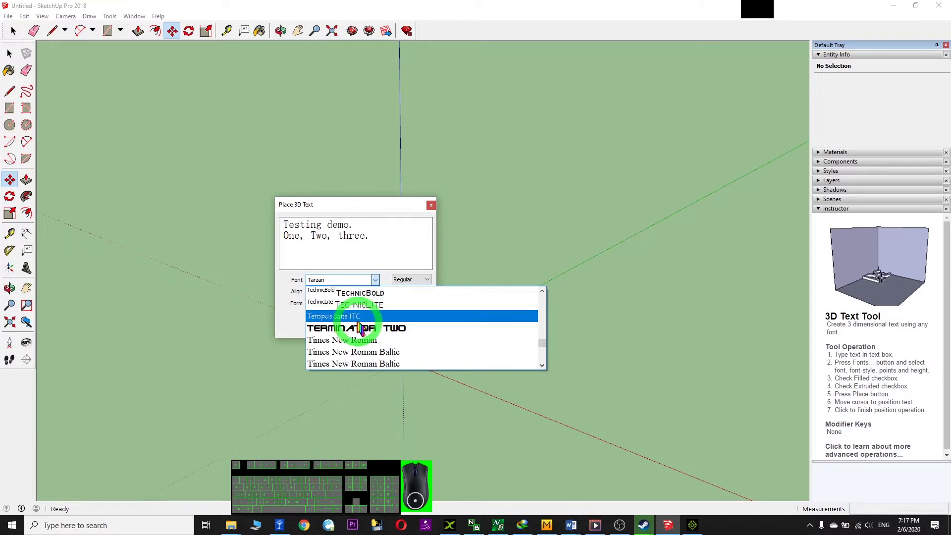
click(350, 331)
click(357, 233)
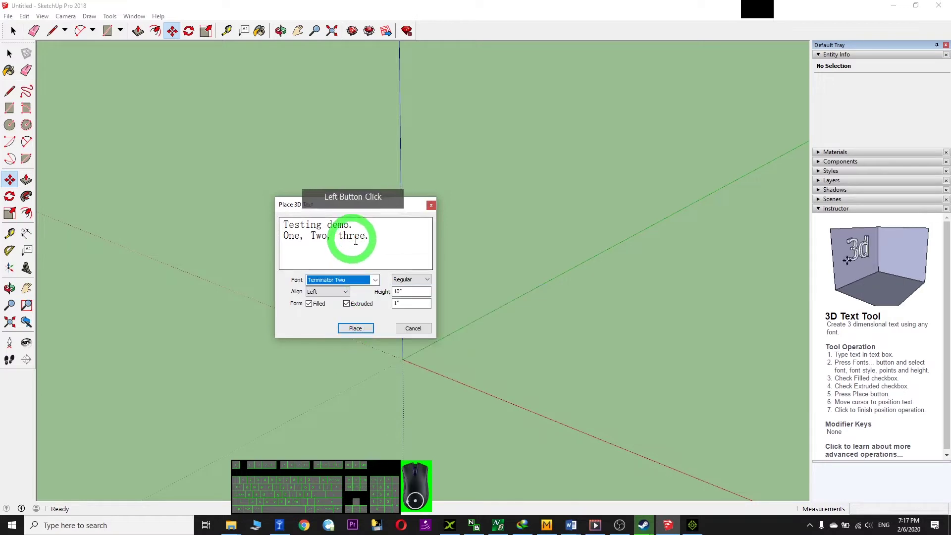
Place the 3D text flat on the ground between the red and green axes, near the origin.
click(355, 328)
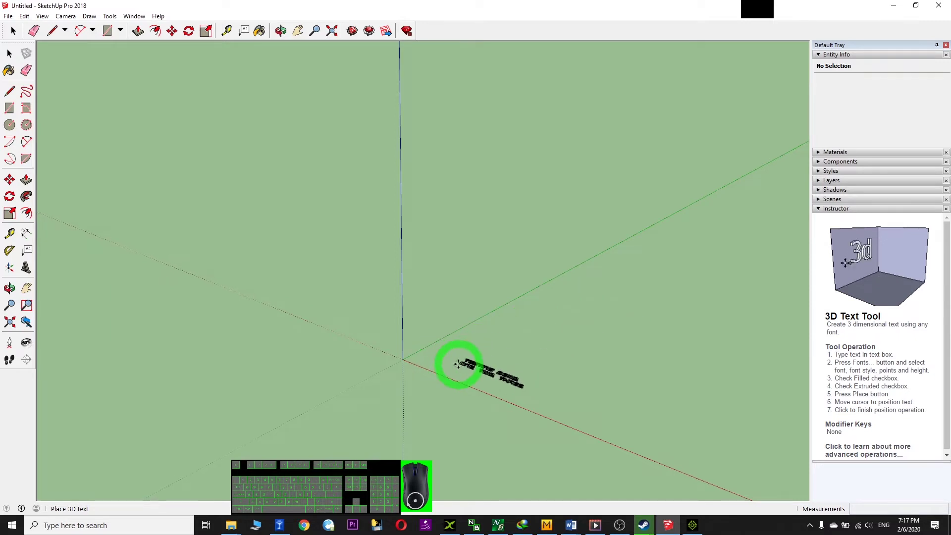
click(451, 359)
click(567, 375)
scroll(569, 378, up, 4)
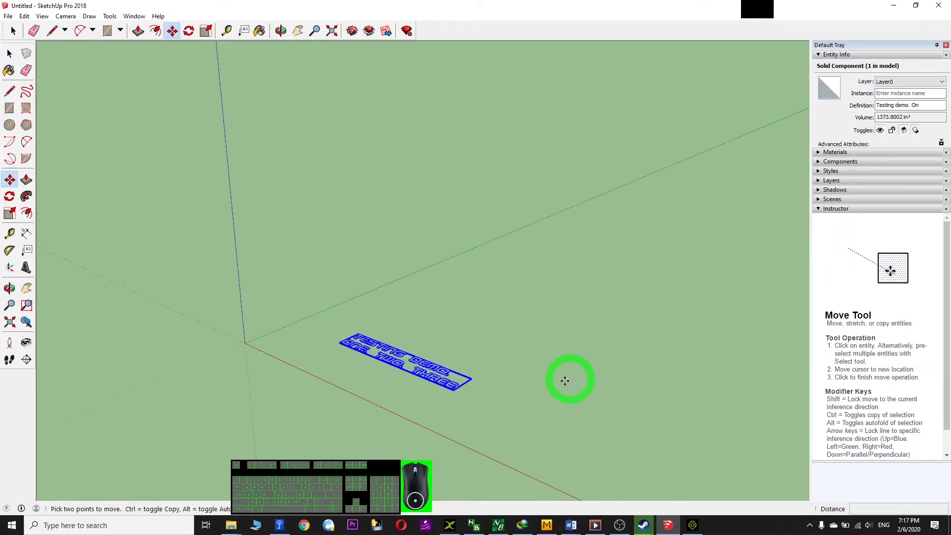
scroll(409, 335, up, 3)
scroll(396, 356, up, 3)
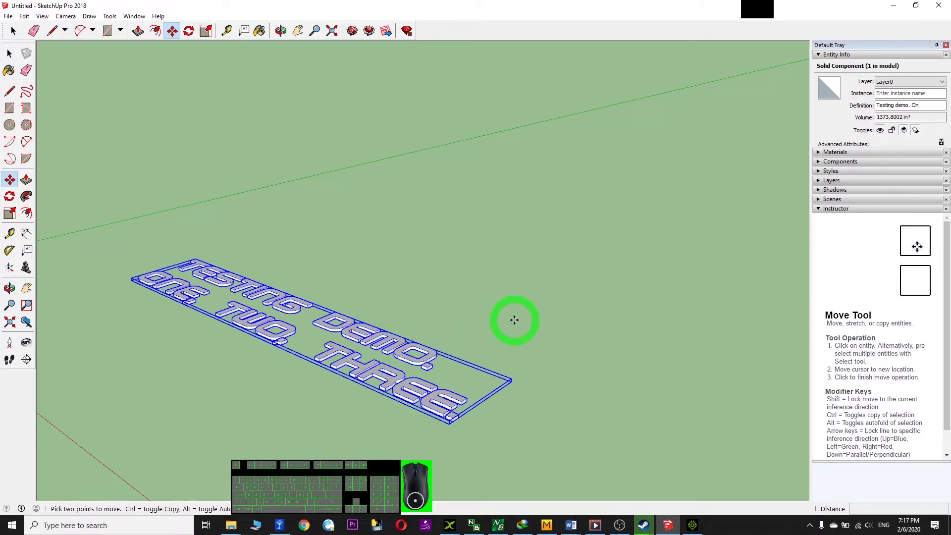
scroll(517, 320, down, 3)
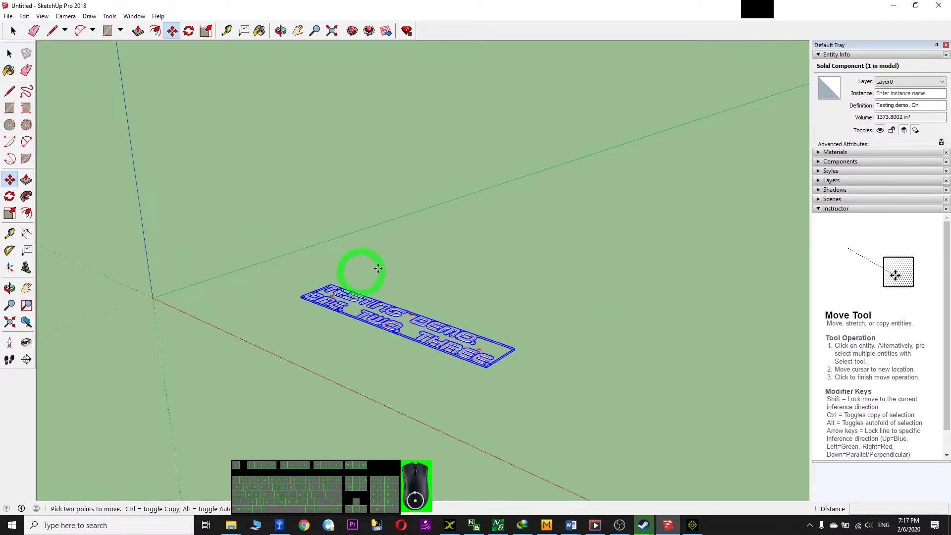
Take SketchUp out of full-screen size, minimize iClone, and shift the SketchUp window aside to uncover the desktop.
mouse_move(541, 6)
mouse_down()
mouse_move(569, 31)
mouse_move(587, 31)
mouse_move(557, 38)
mouse_up()
click(893, 6)
drag(770, 38, 822, 26)
Create a new folder named "Demo export font" on the desktop.
right_click(34, 171)
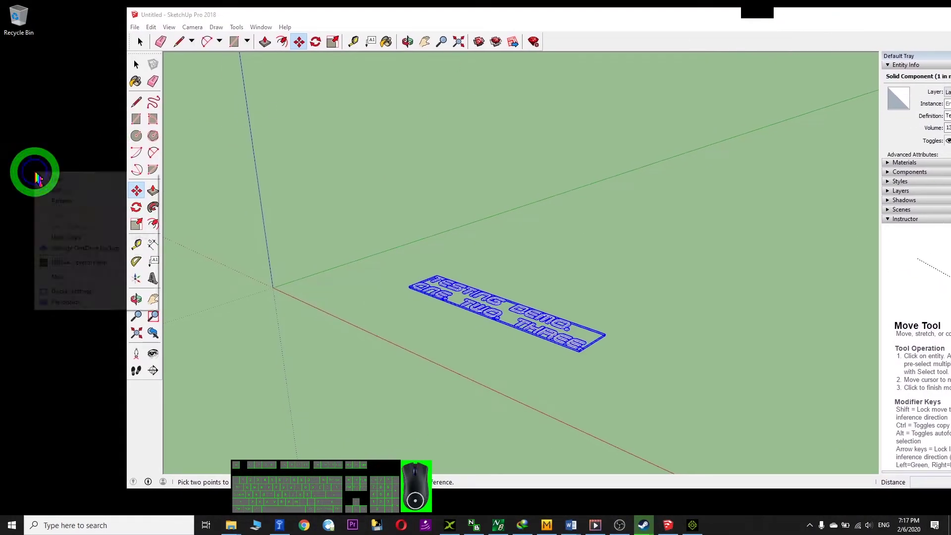
click(68, 278)
click(179, 277)
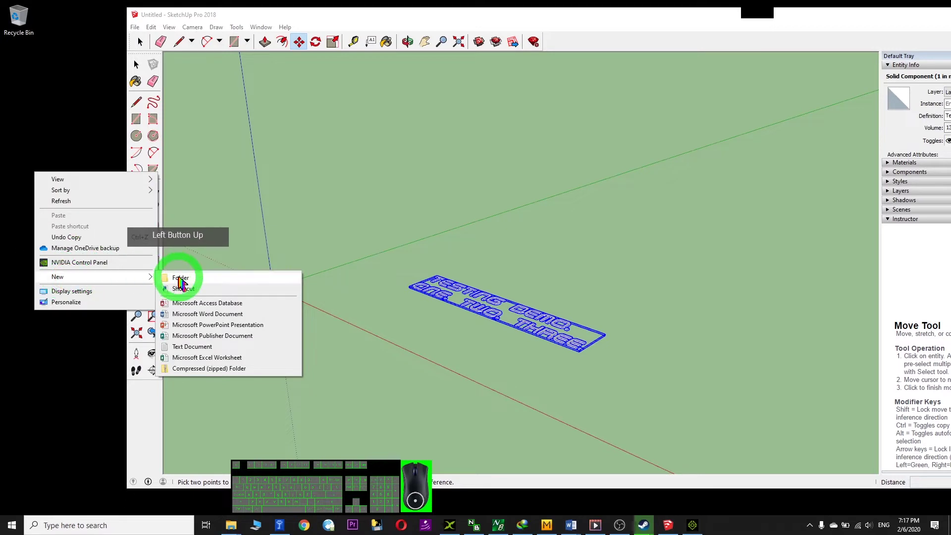
click(44, 258)
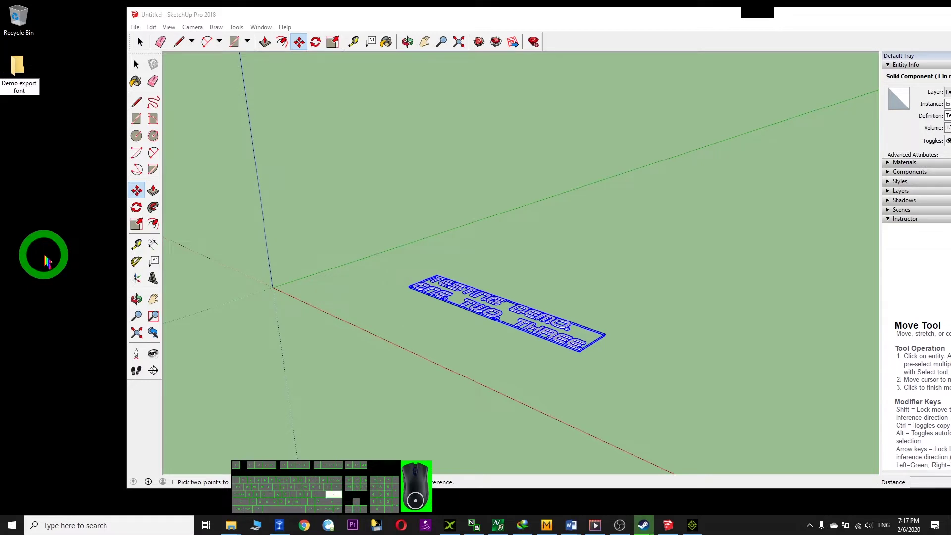
key(Return)
Copy the full path of the opened "Demo export font" folder.
drag(386, 84, 250, 99)
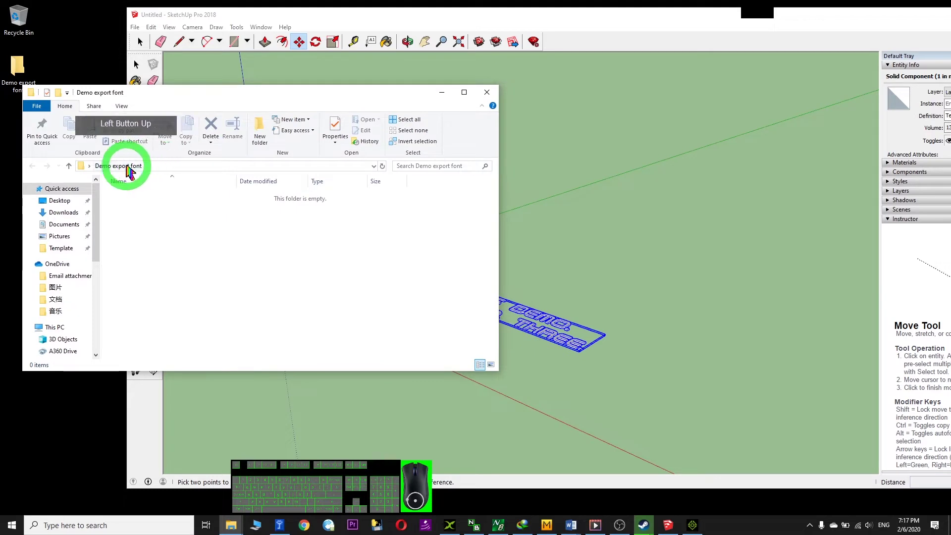
click(169, 168)
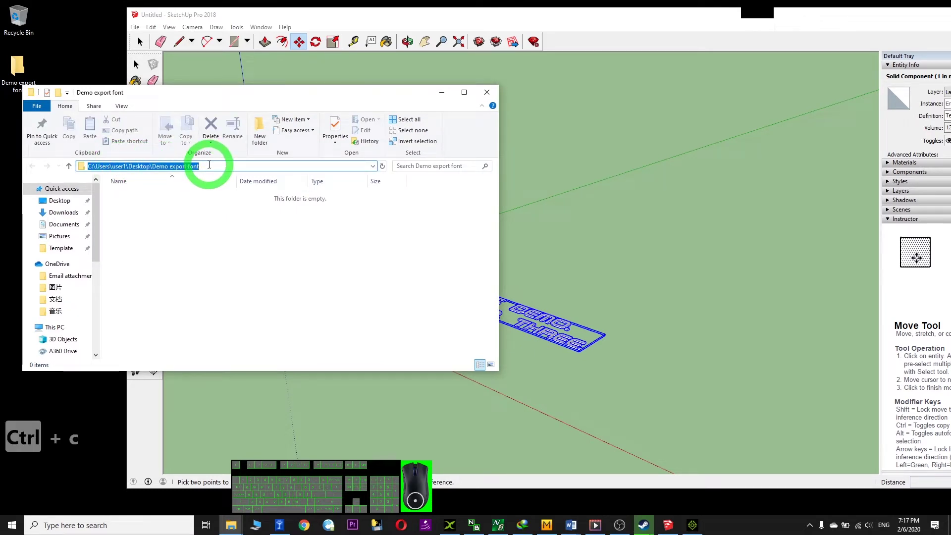
Start a 3D model export of the text and set the file type to 3DS File (*.3ds).
mouse_move(460, 15)
mouse_down()
mouse_move(451, 24)
mouse_move(489, 24)
mouse_up()
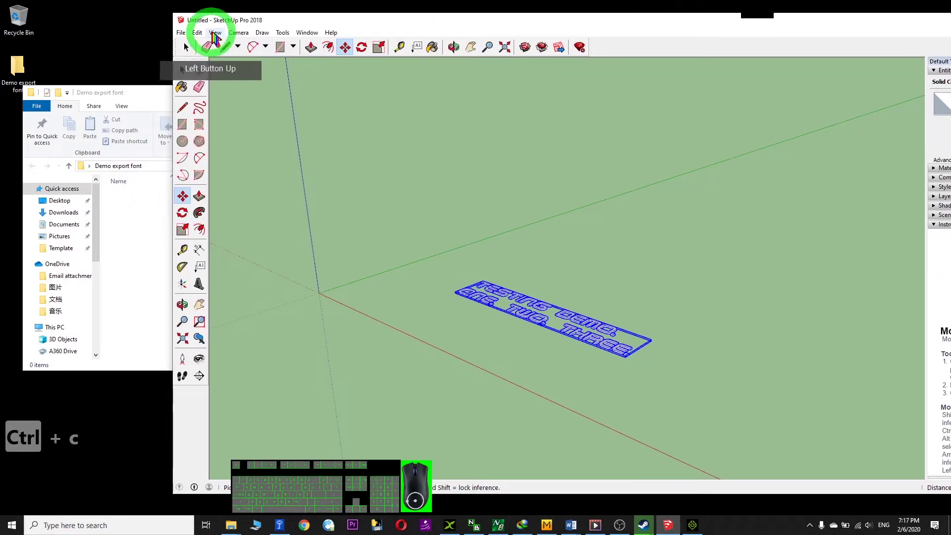
click(181, 33)
click(235, 192)
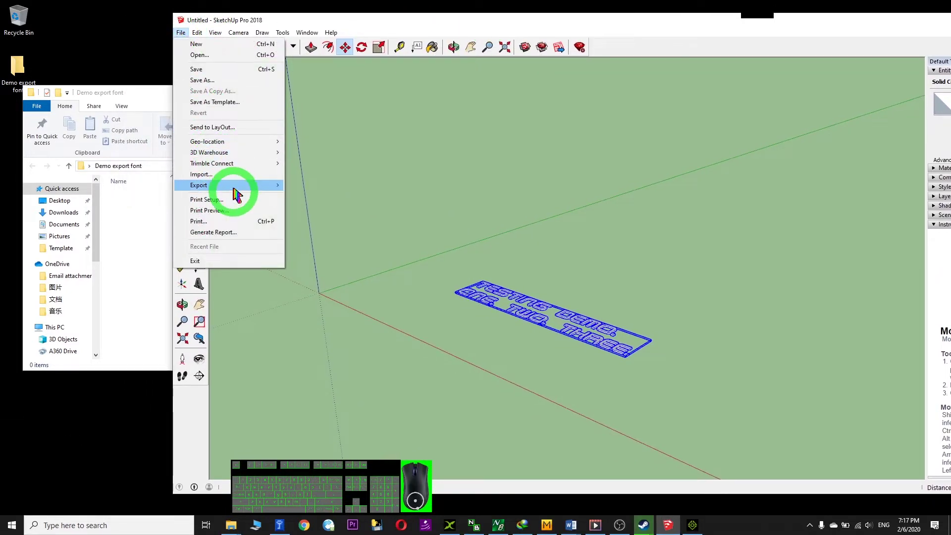
click(315, 185)
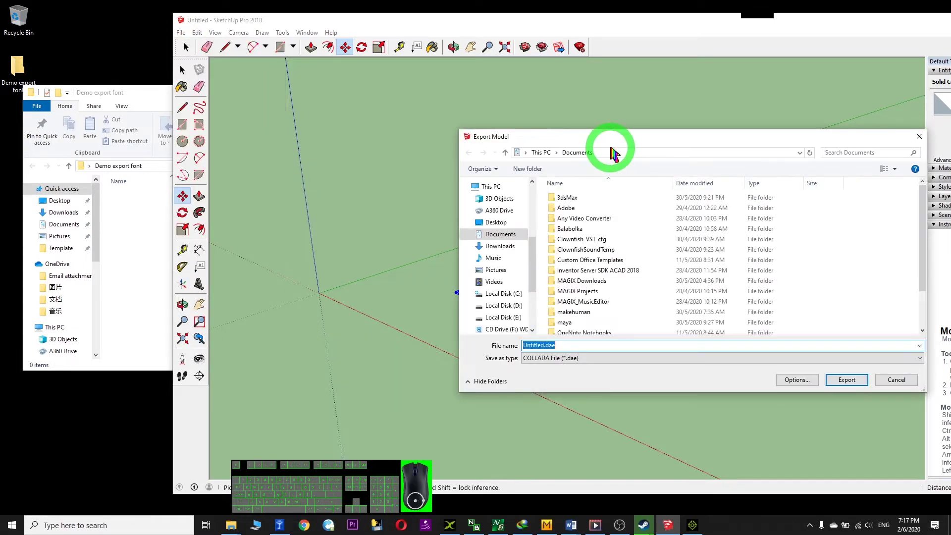
drag(640, 147, 471, 107)
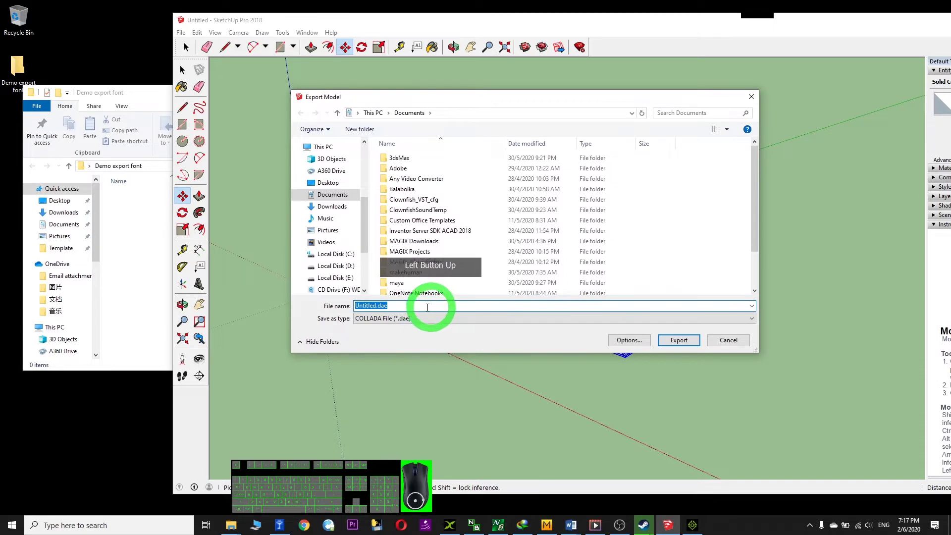
click(429, 319)
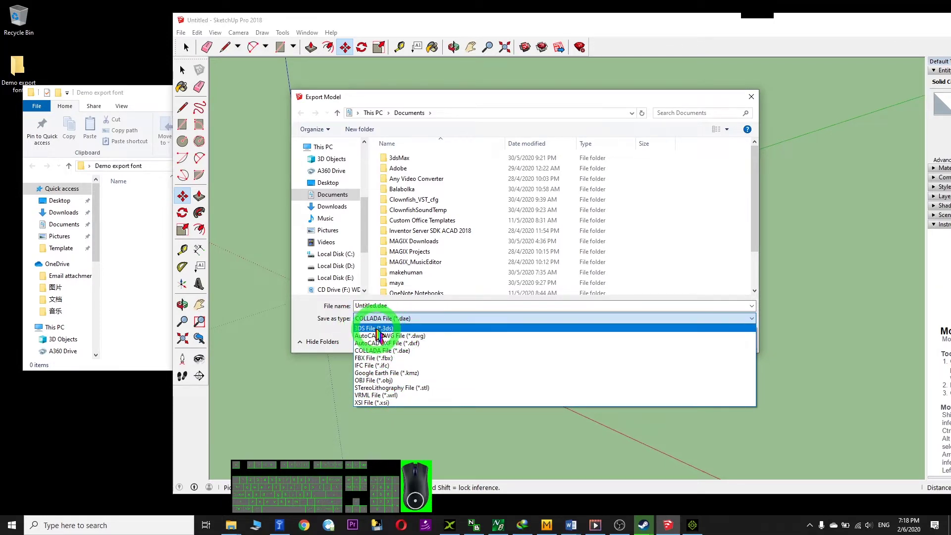
click(377, 329)
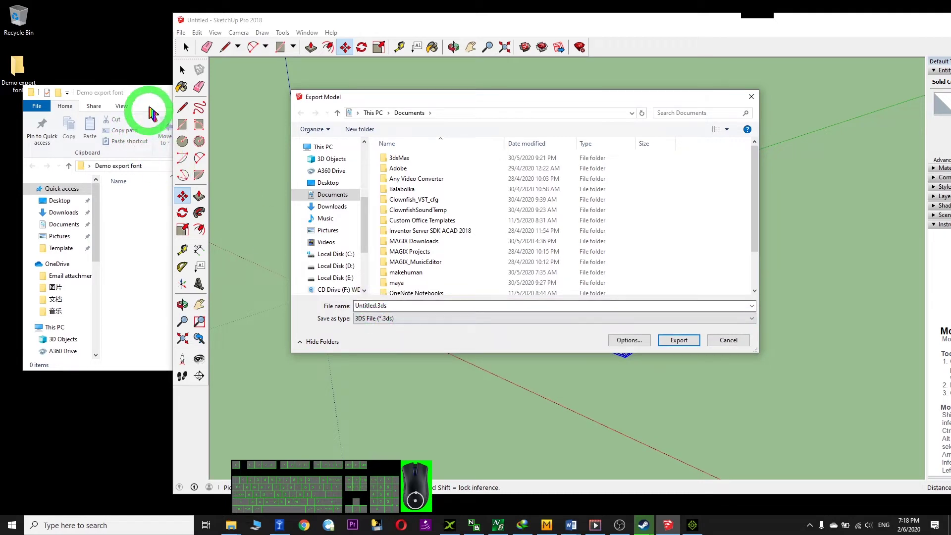
Copy the path of the "Demo export font" folder and make it the destination of the export.
click(152, 114)
click(151, 166)
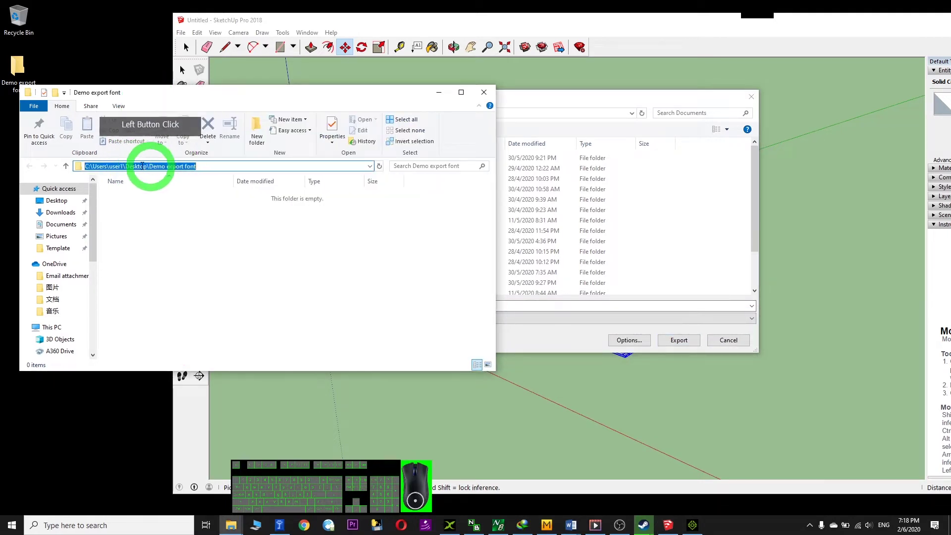
key(ctrl+c)
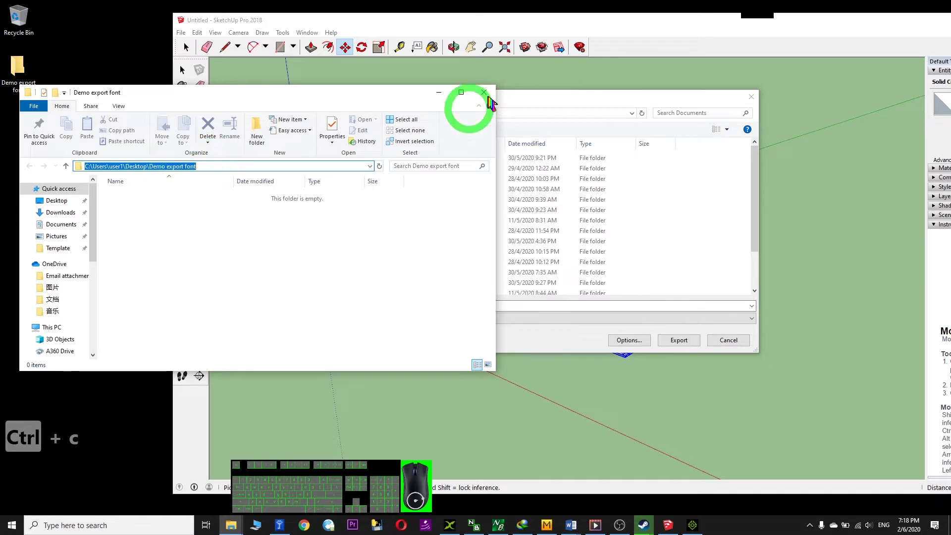
click(465, 119)
double_click(467, 114)
drag(347, 111, 452, 127)
key(Return)
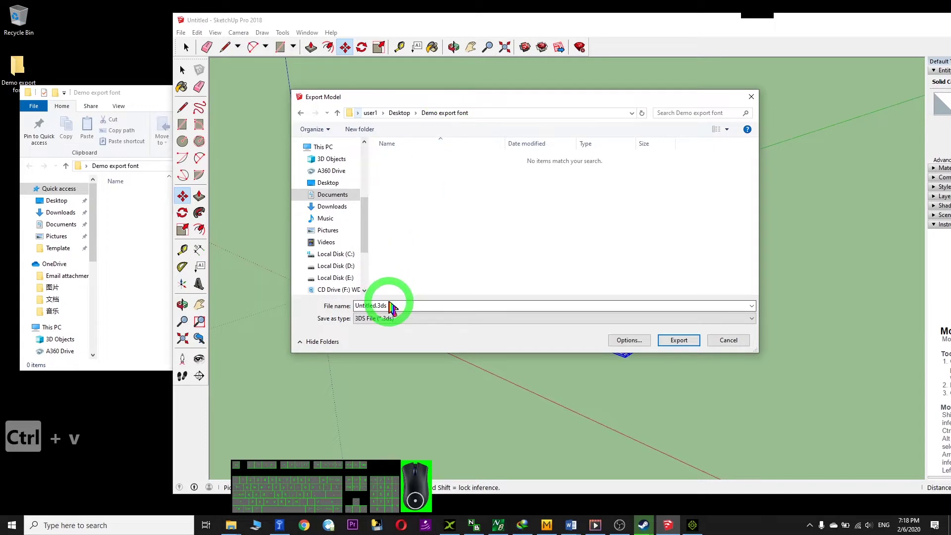
Name the file "font demo 01", export it, check the file in the destination folder, and dismiss the export results.
click(395, 304)
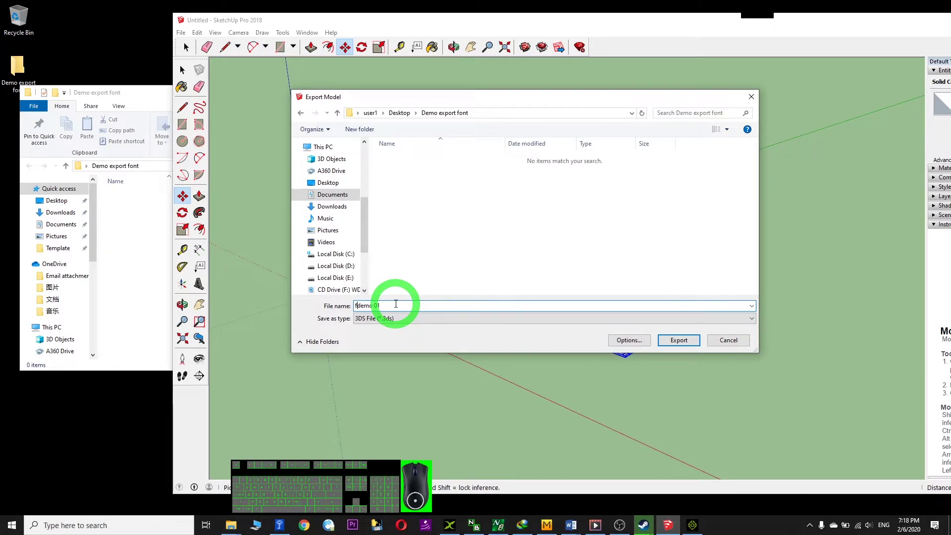
click(144, 105)
click(539, 113)
click(418, 306)
click(668, 340)
click(683, 348)
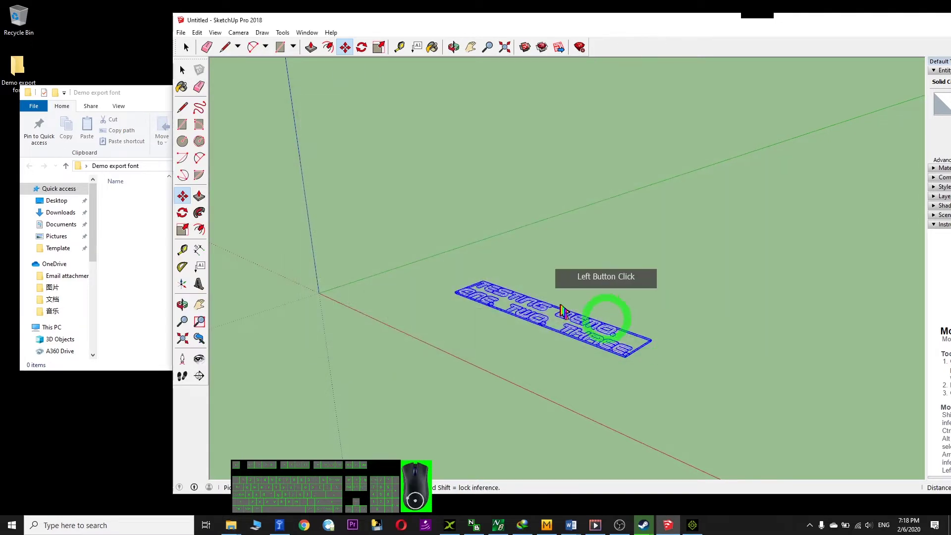
click(151, 96)
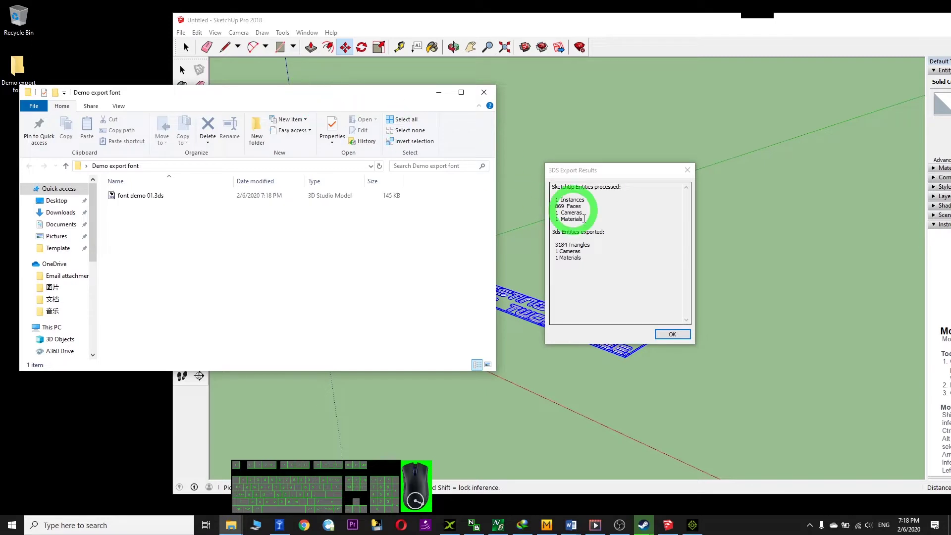
click(672, 333)
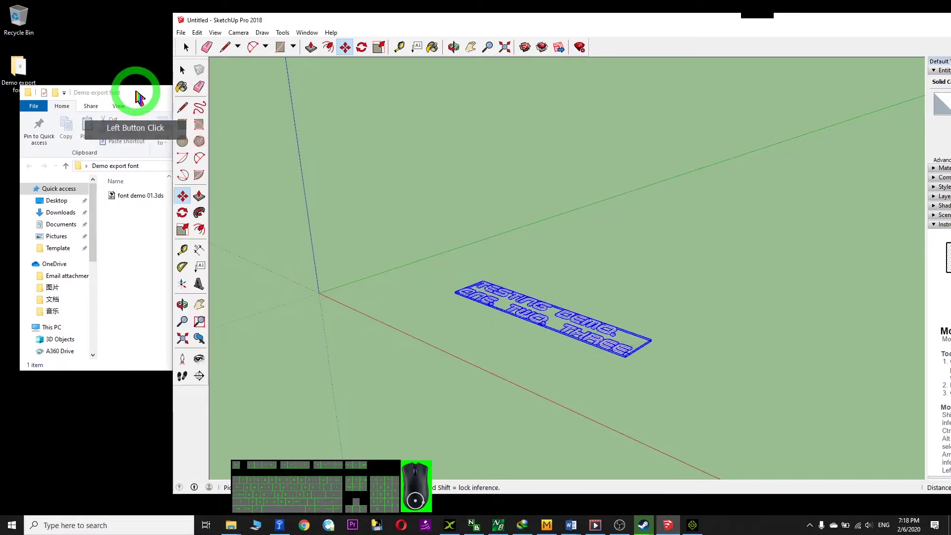
Switch to iClone 3DXchange 7, load "font demo 01.3ds" from the folder into it, and maximize its window.
drag(141, 95, 178, 78)
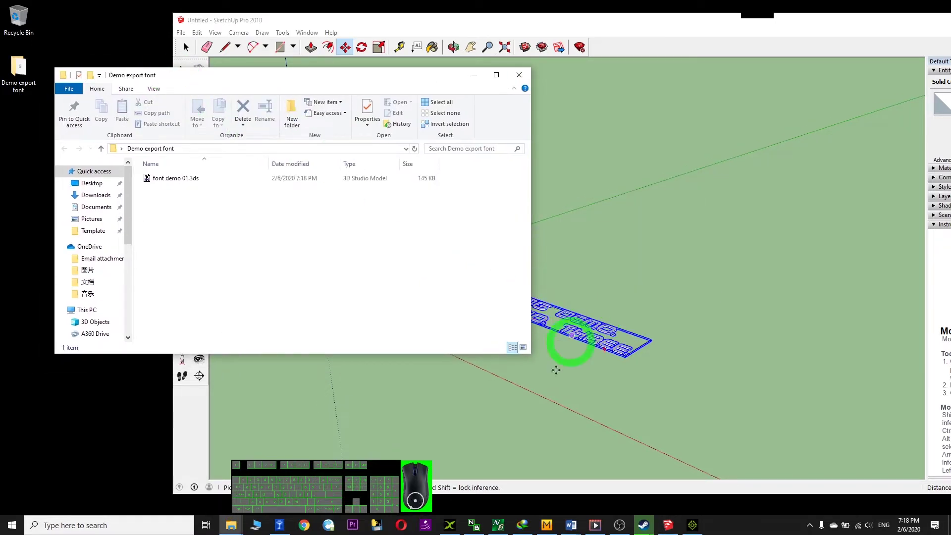
drag(468, 528, 674, 531)
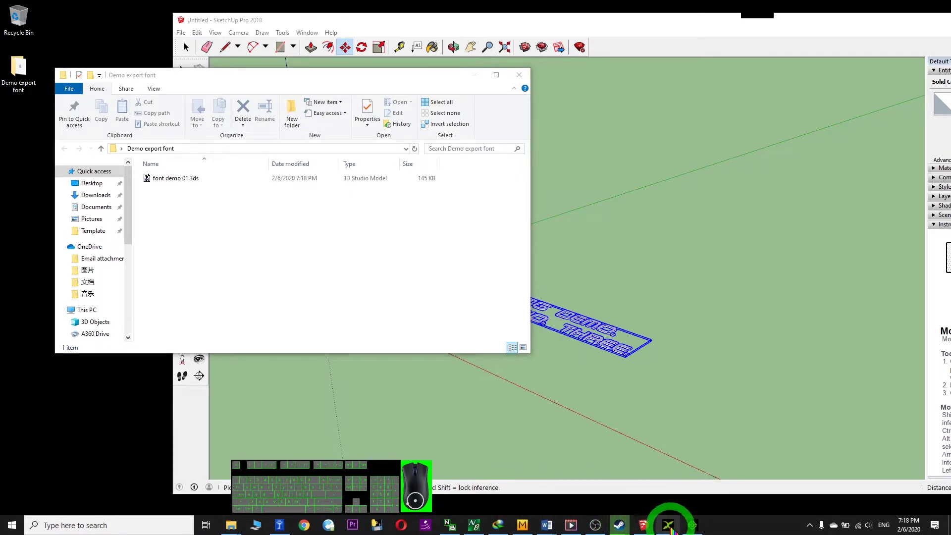
mouse_move(671, 531)
click(671, 531)
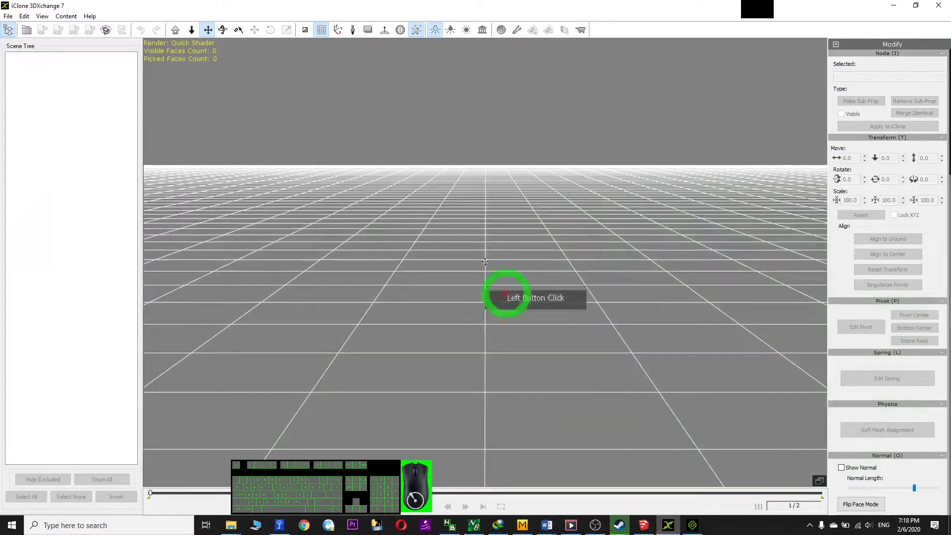
drag(470, 7, 569, 80)
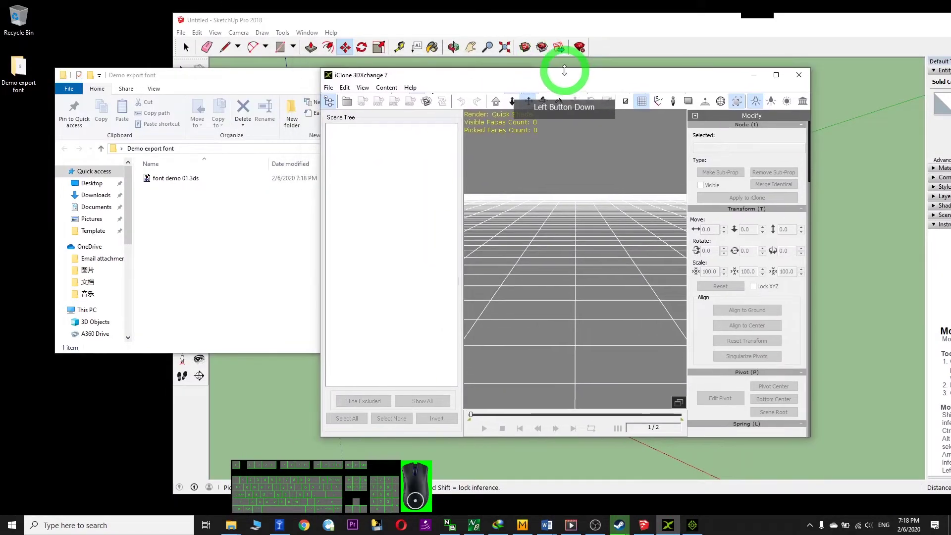
drag(171, 179, 569, 310)
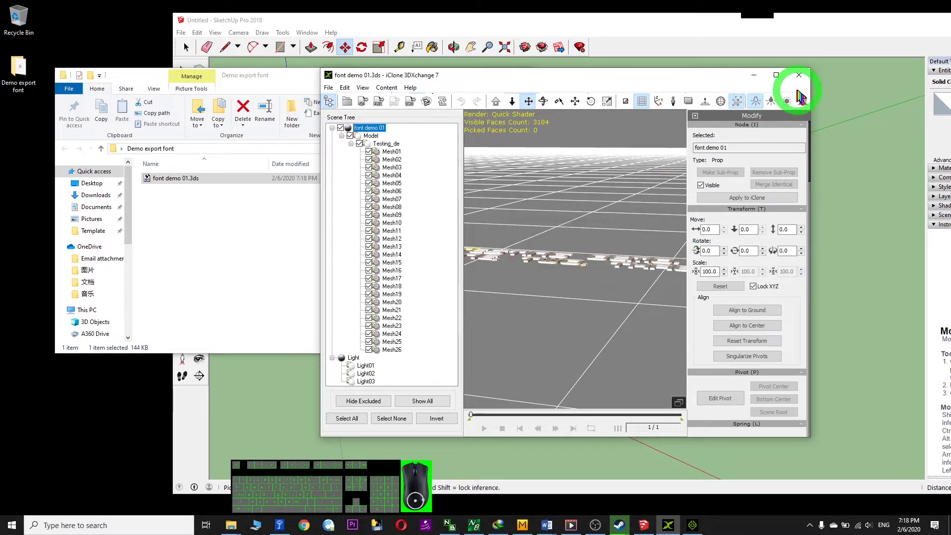
click(778, 76)
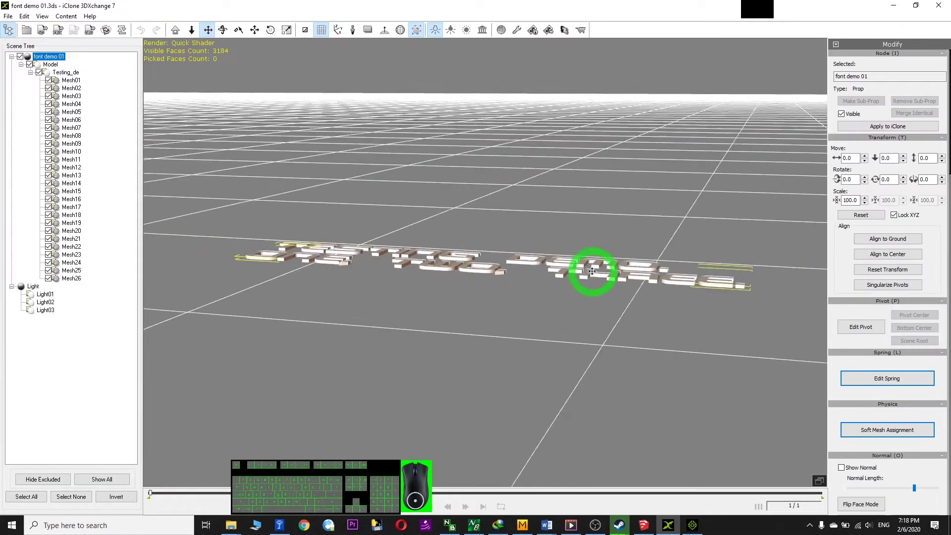
scroll(592, 250, down, 5)
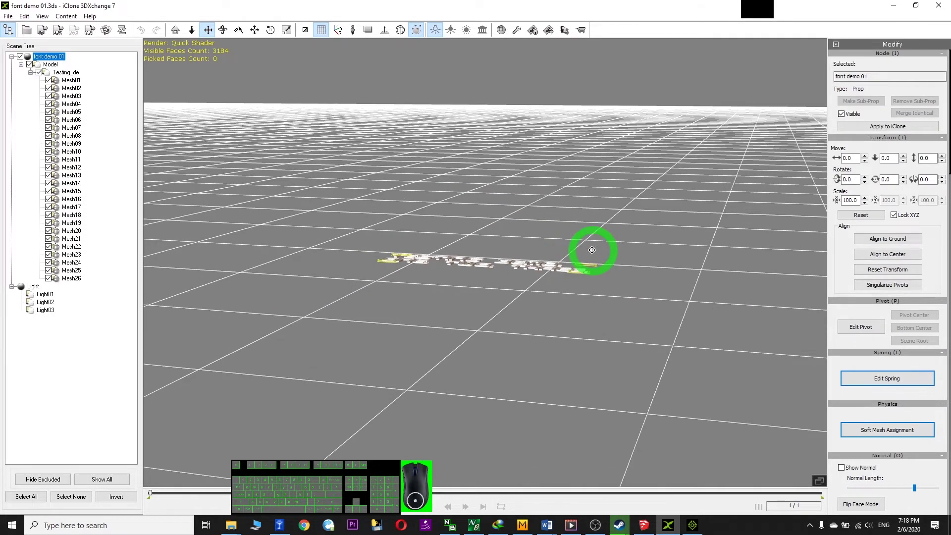
Try setting the imported text's first rotation value to 270 degrees.
click(849, 179)
drag(848, 180, 678, 200)
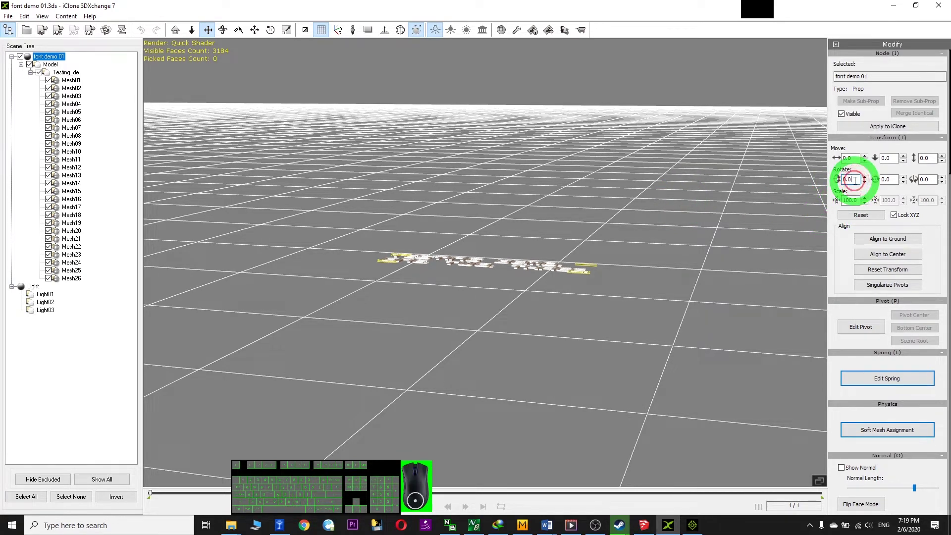
click(837, 179)
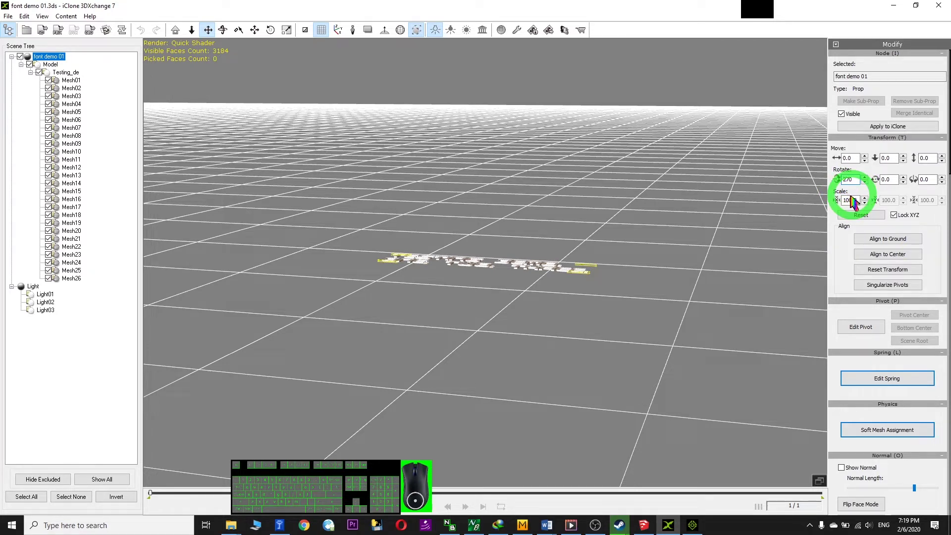
text(270)
key(Return)
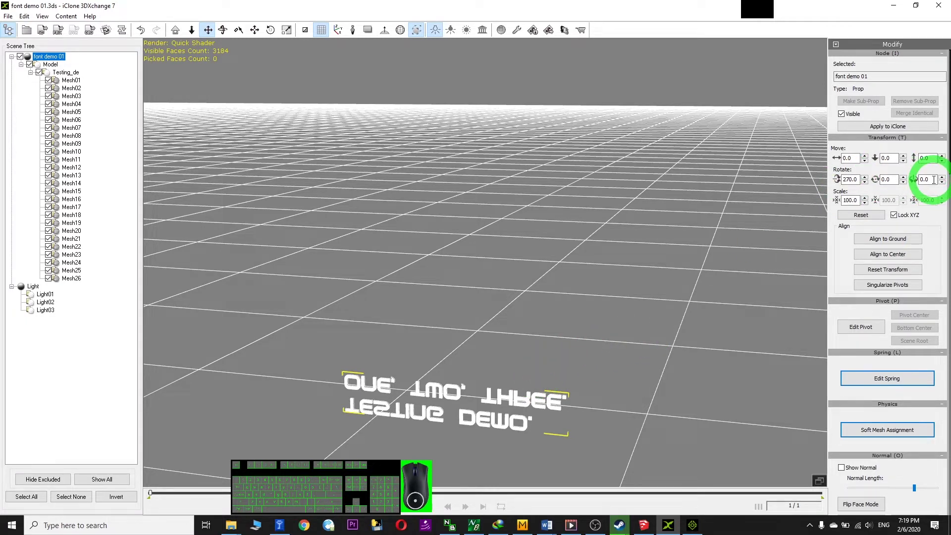
Set the text's first rotation value to 90 degrees so it stands upright and reads correctly.
click(858, 179)
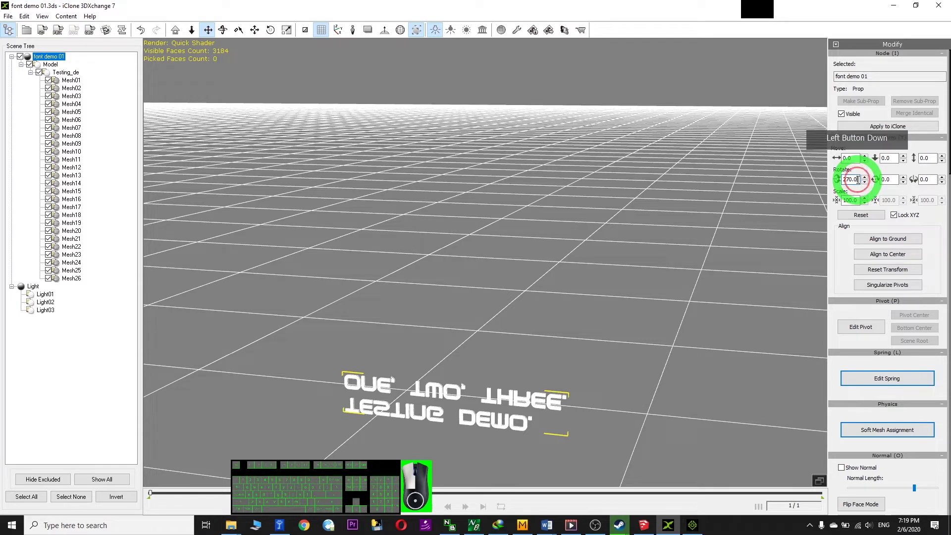
drag(852, 179, 841, 171)
text(90)
key(Return)
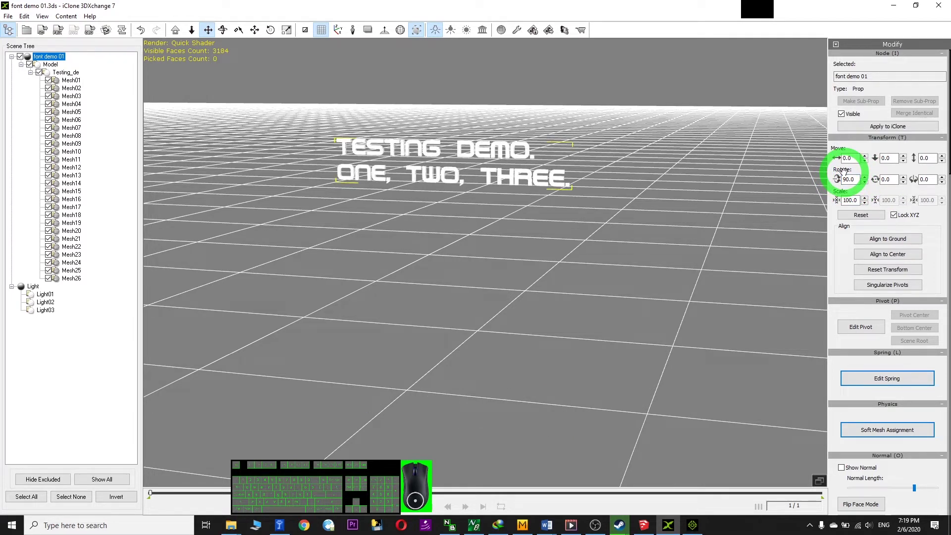
Show the human-figure size reference and the origin axes in the scene with the text.
scroll(488, 169, down, 2)
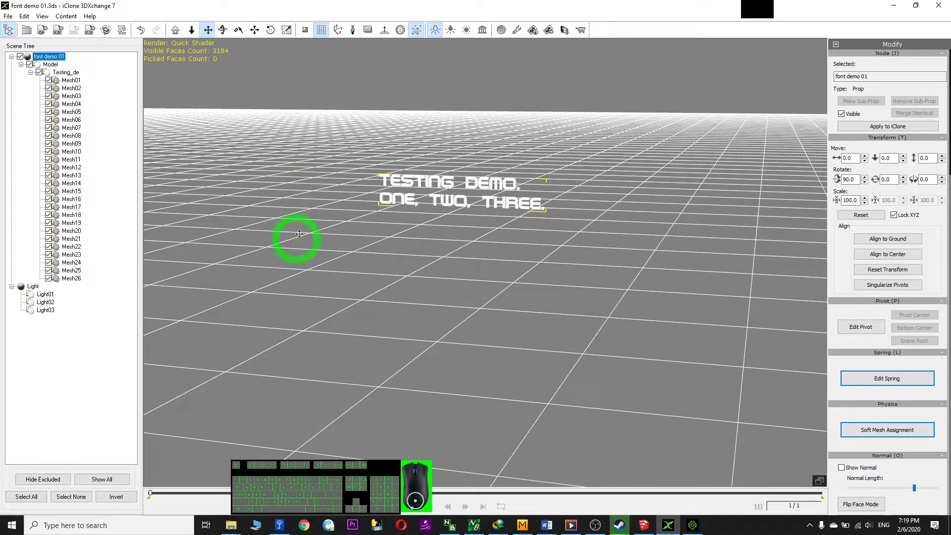
click(352, 30)
click(403, 218)
click(296, 247)
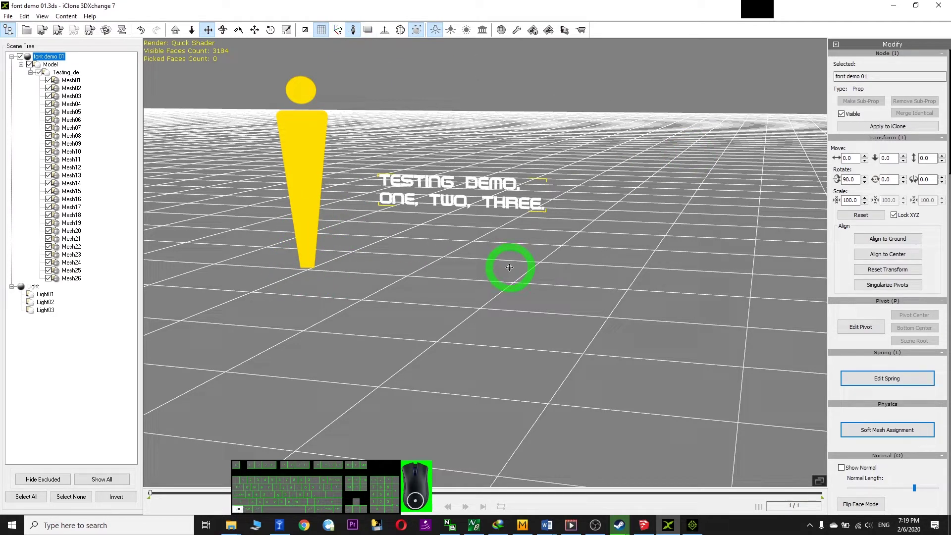
key(ctrl+a)
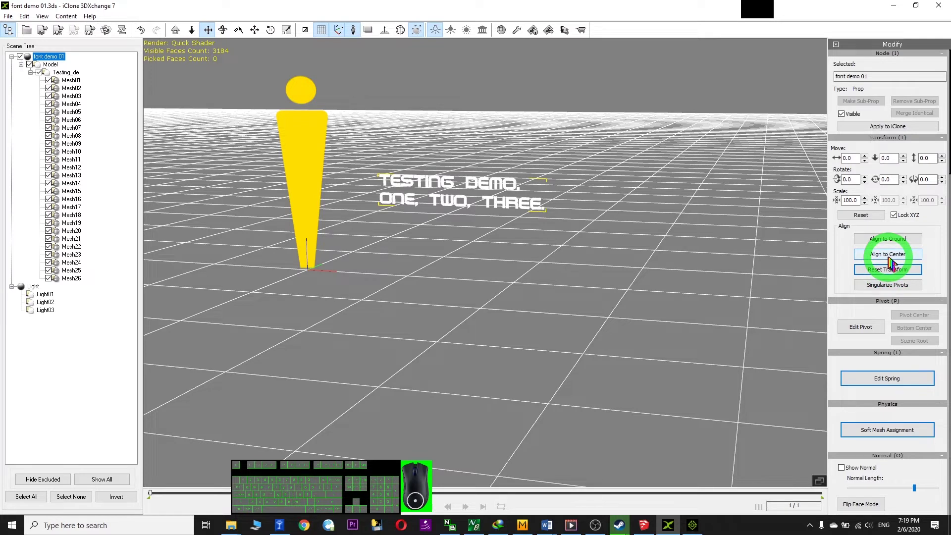
Align the text to the center and to the ground, and reset its transform values.
click(887, 254)
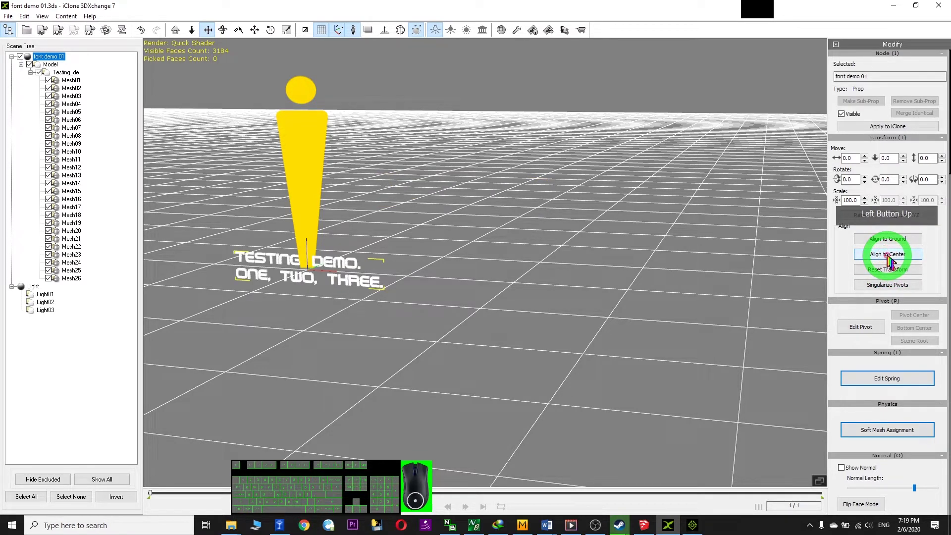
click(886, 240)
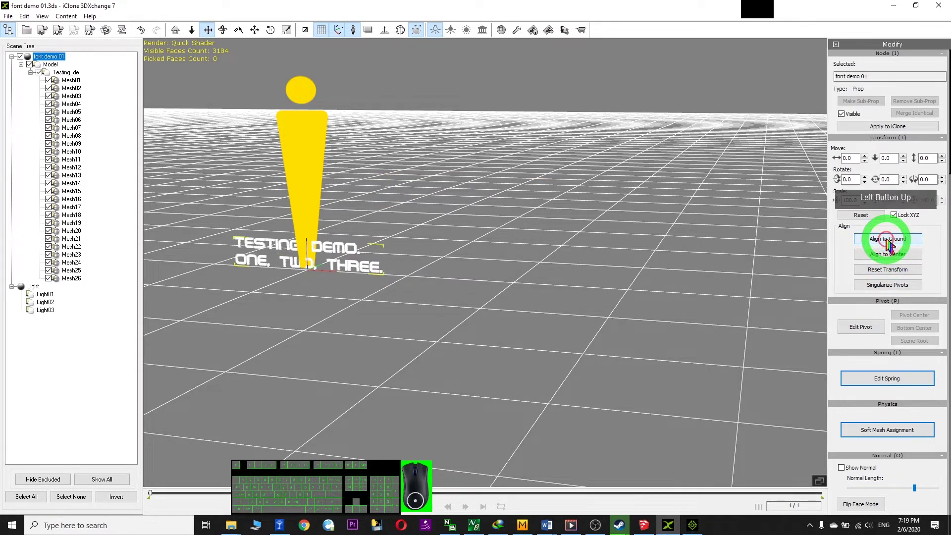
click(882, 272)
drag(317, 285, 894, 157)
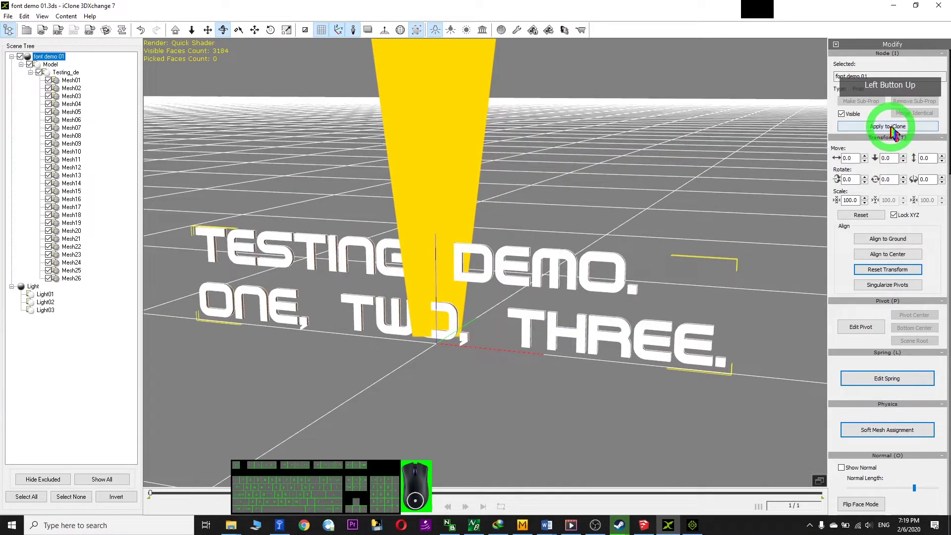
Apply the text prop to iClone, switch to iClone 7, and view the transferred text in the scene.
click(890, 126)
click(692, 524)
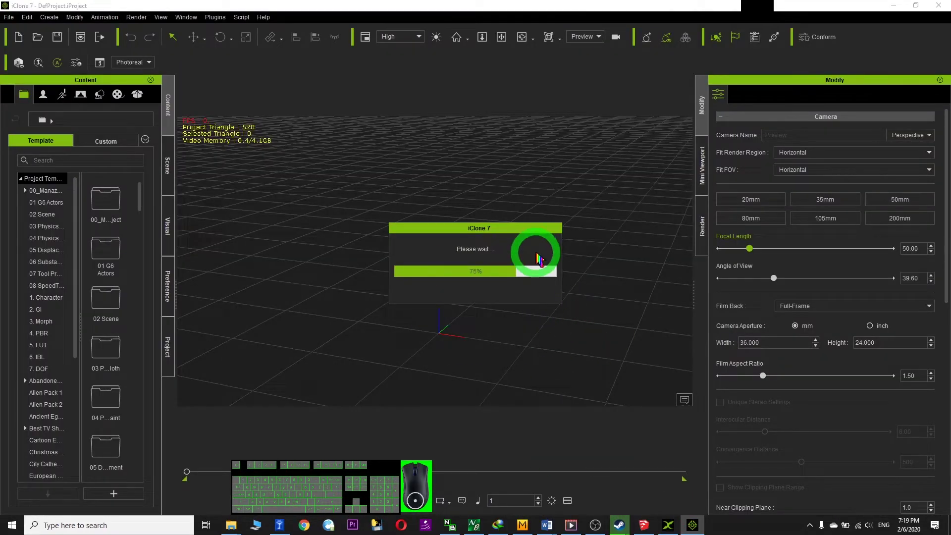
click(513, 193)
drag(513, 193, 399, 272)
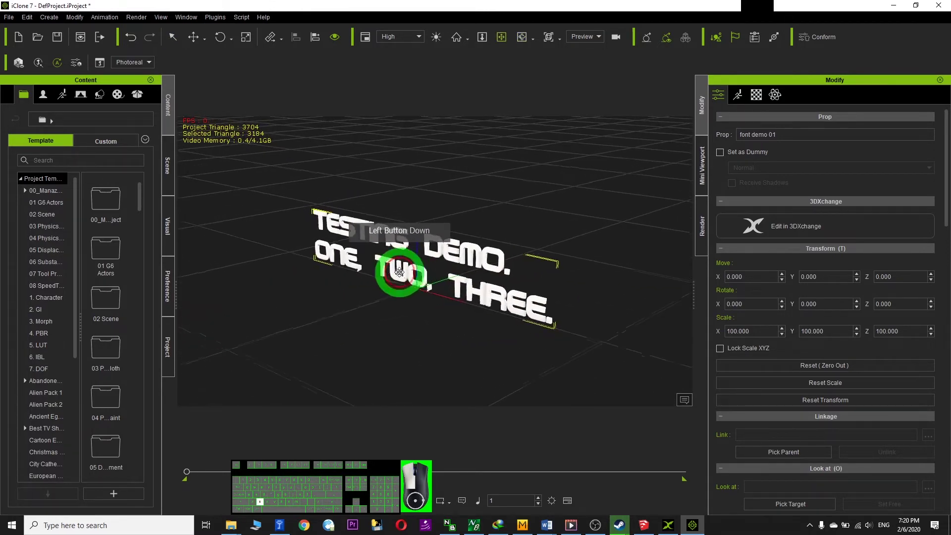
Save the text to the custom Prop library under the name font demo 001.
click(99, 97)
click(109, 143)
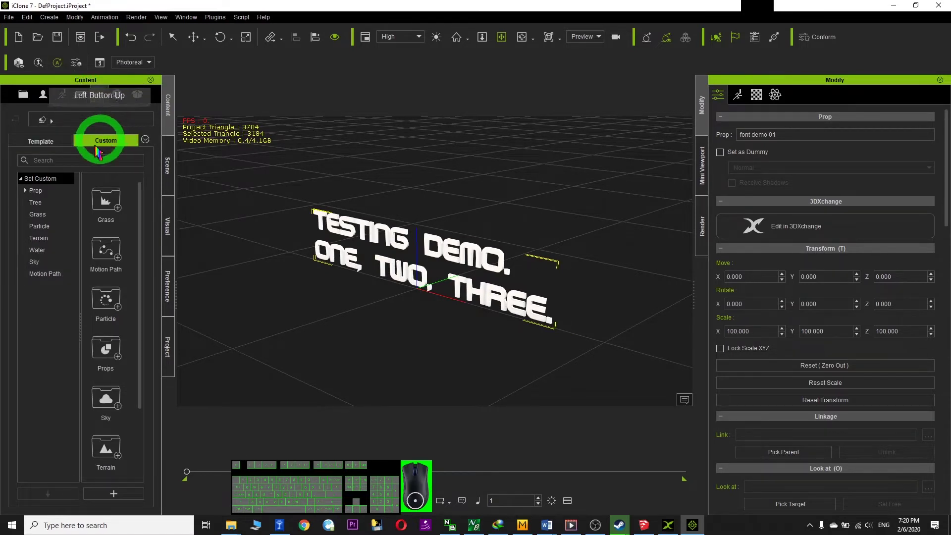
click(42, 193)
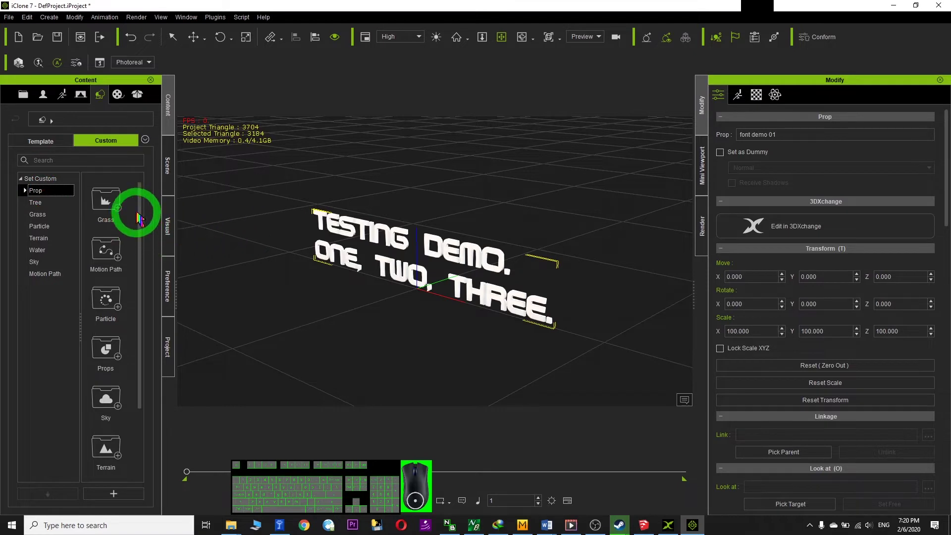
drag(139, 213, 140, 414)
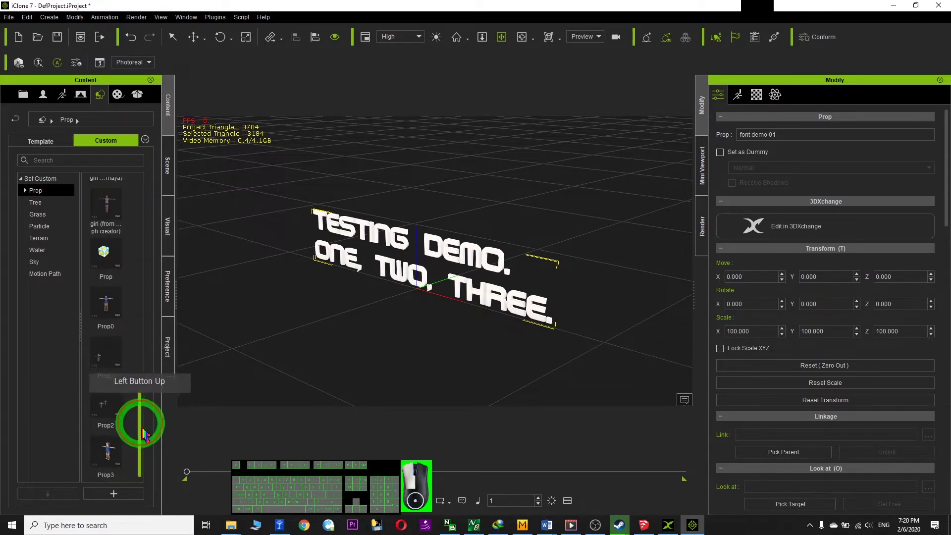
click(114, 494)
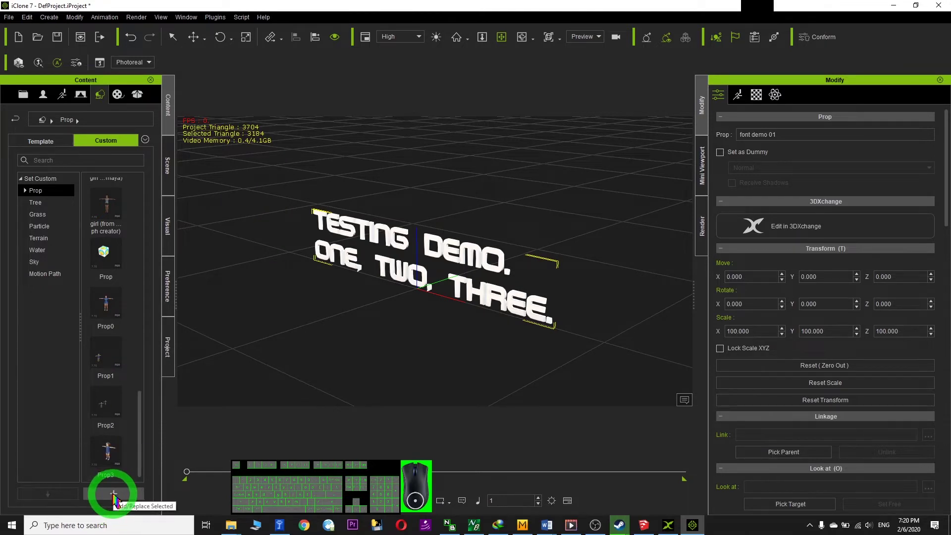
click(114, 494)
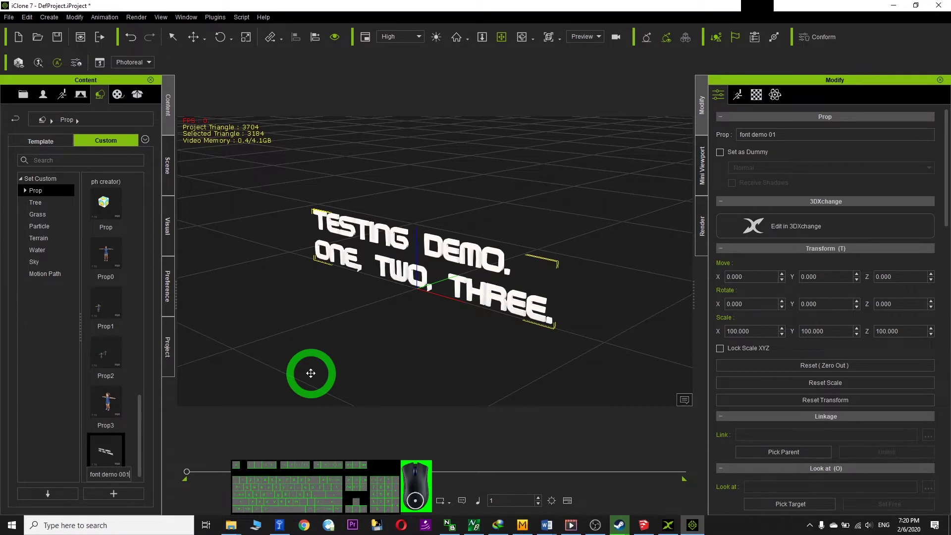
key(Return)
Place a copy of the saved font demo 001 prop in the scene as a test, and delete that copy.
click(124, 214)
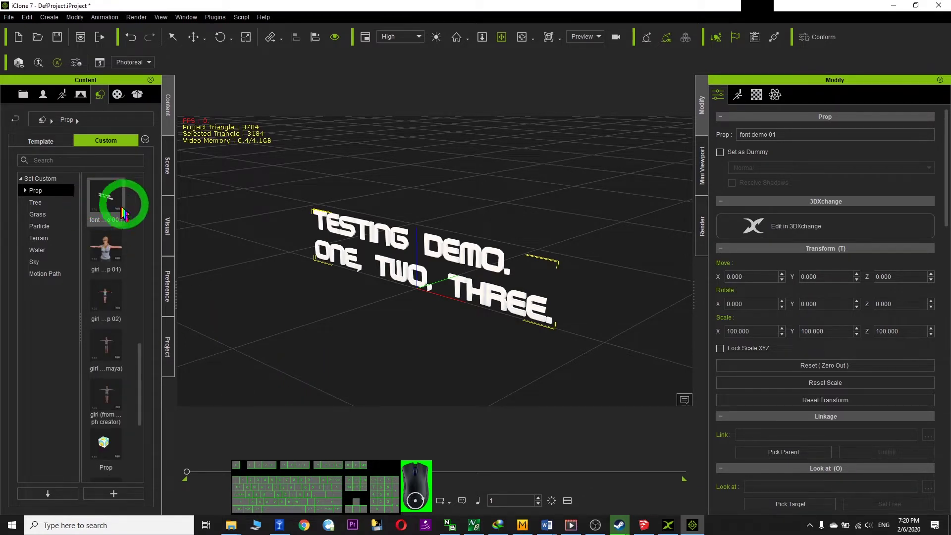
drag(112, 207, 605, 218)
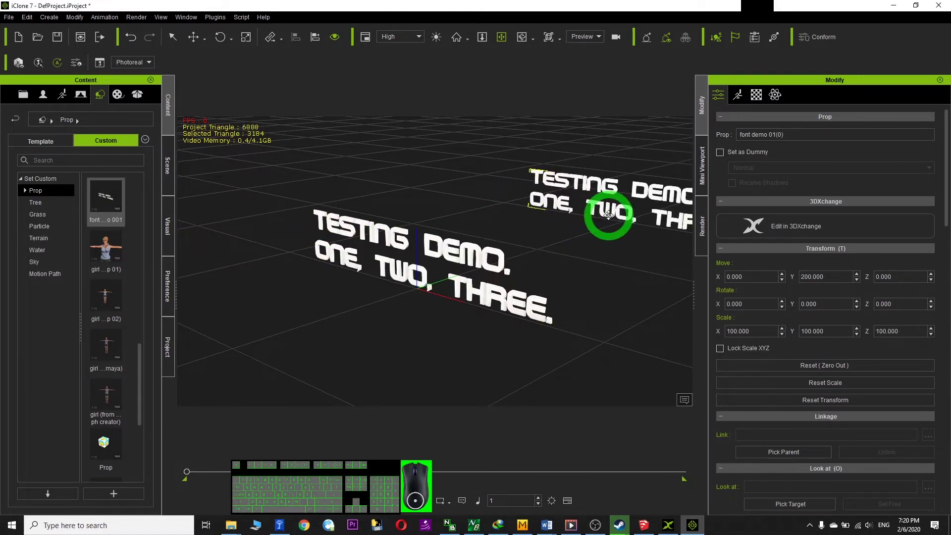
drag(598, 232, 518, 283)
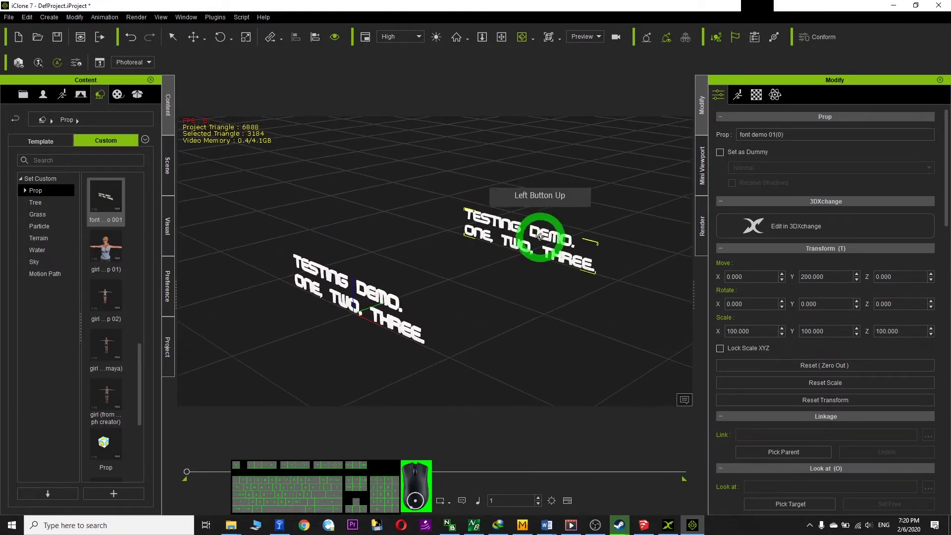
key(Delete)
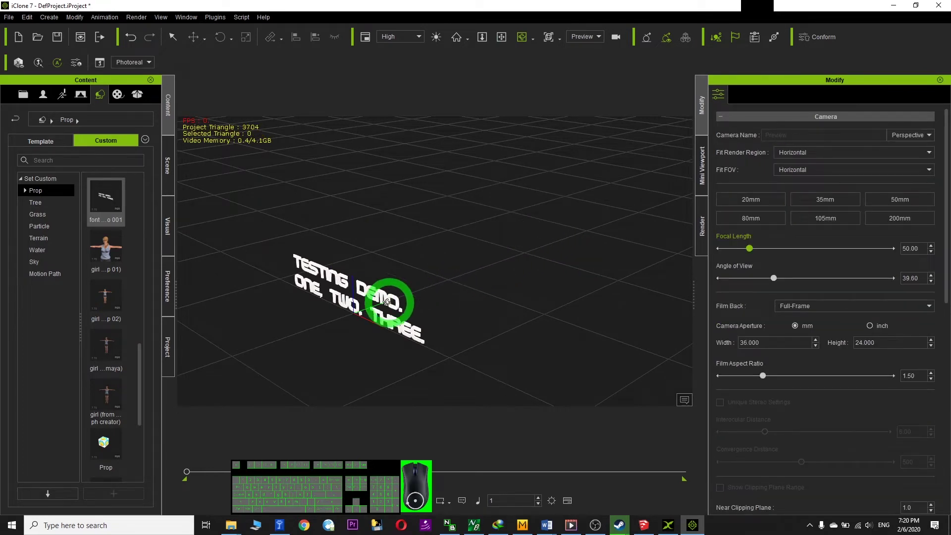
Rotate the text prop to about -3.943 degrees around Z and thicken it to a Y scale of about 546.664.
drag(322, 297, 351, 281)
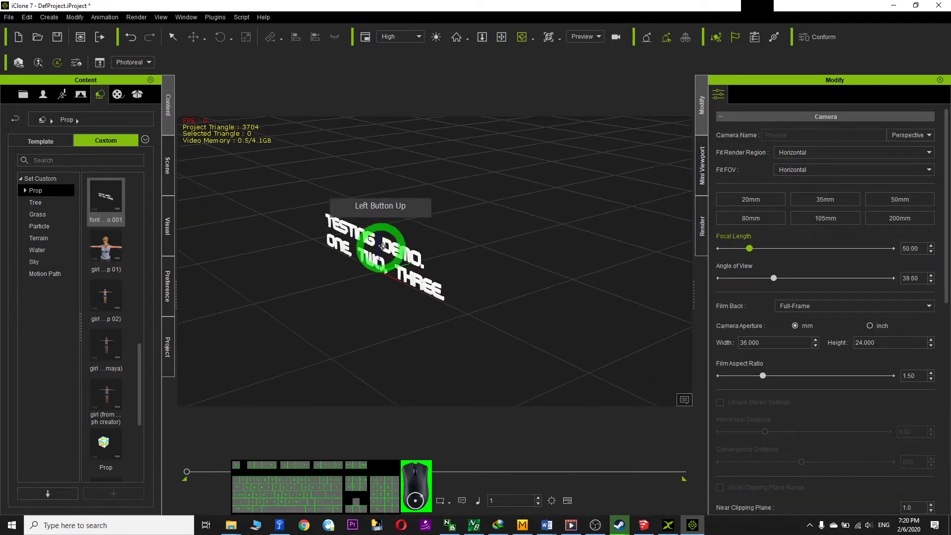
double_click(388, 243)
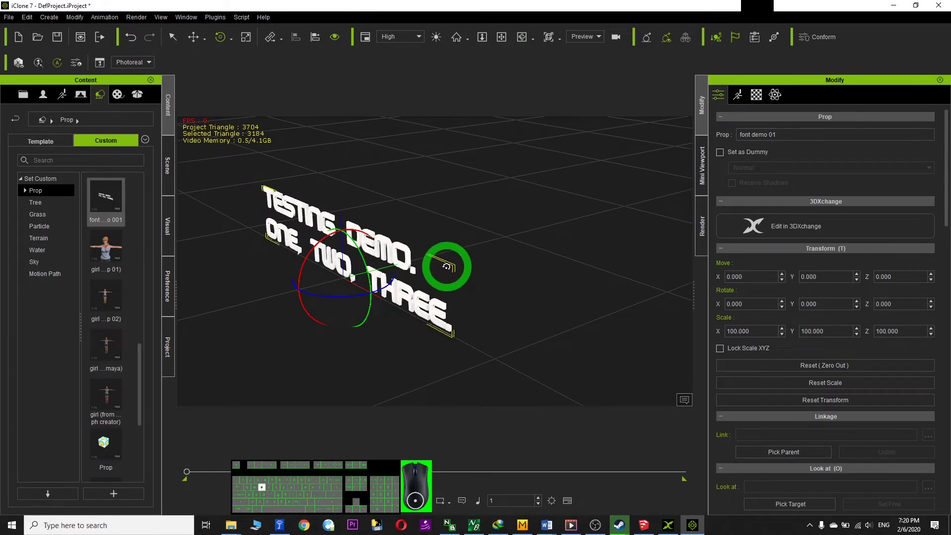
drag(333, 295, 502, 290)
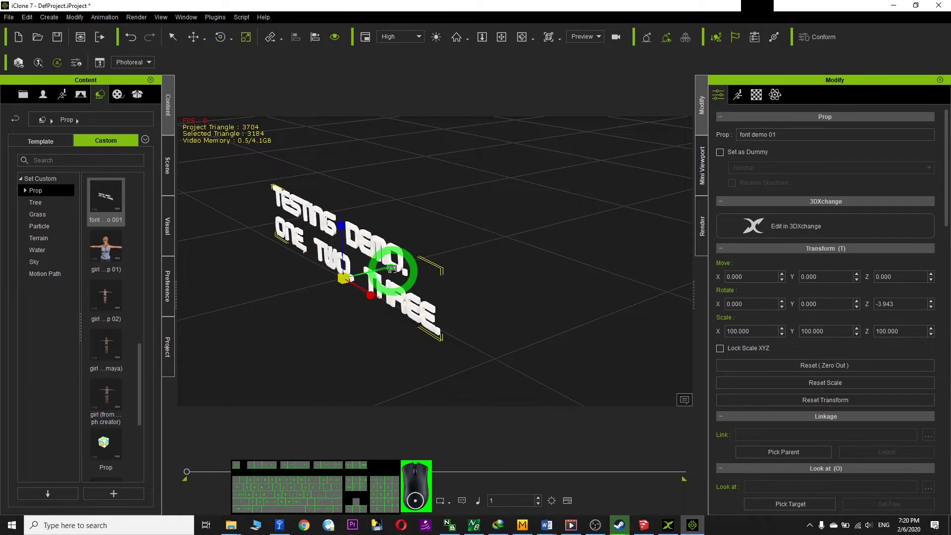
drag(459, 260, 535, 290)
Select all of the text prop's materials in the material list, from Mesh01 through Mesh26.
click(756, 95)
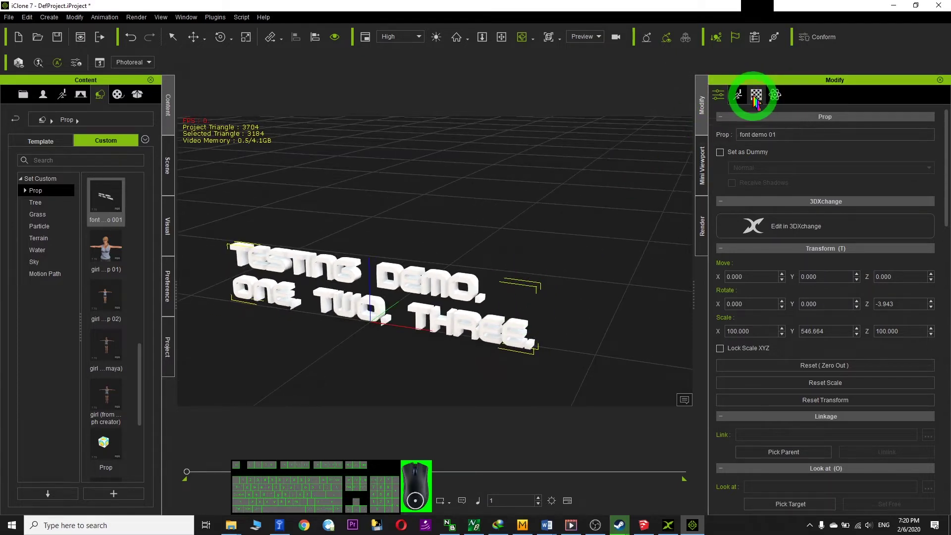
click(886, 206)
drag(929, 194, 924, 332)
click(781, 330)
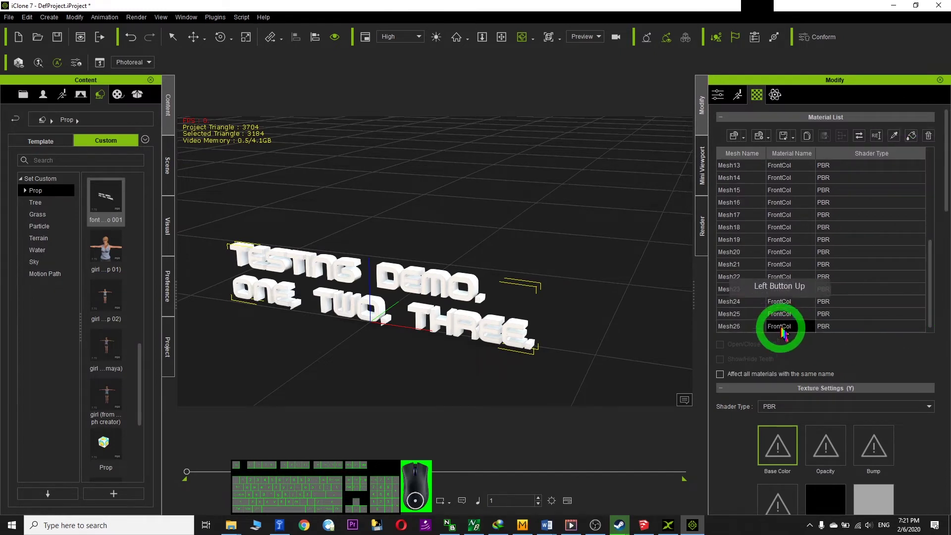
click(831, 351)
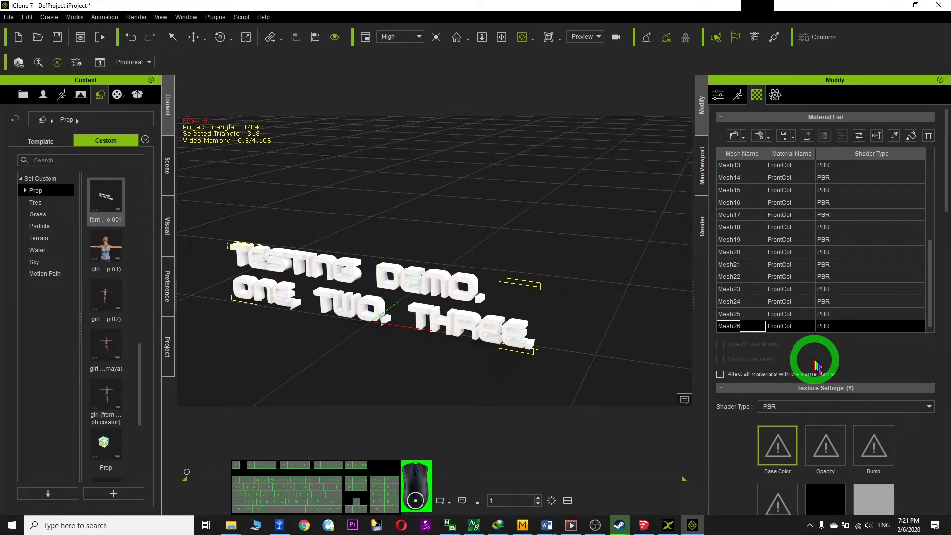
click(768, 317)
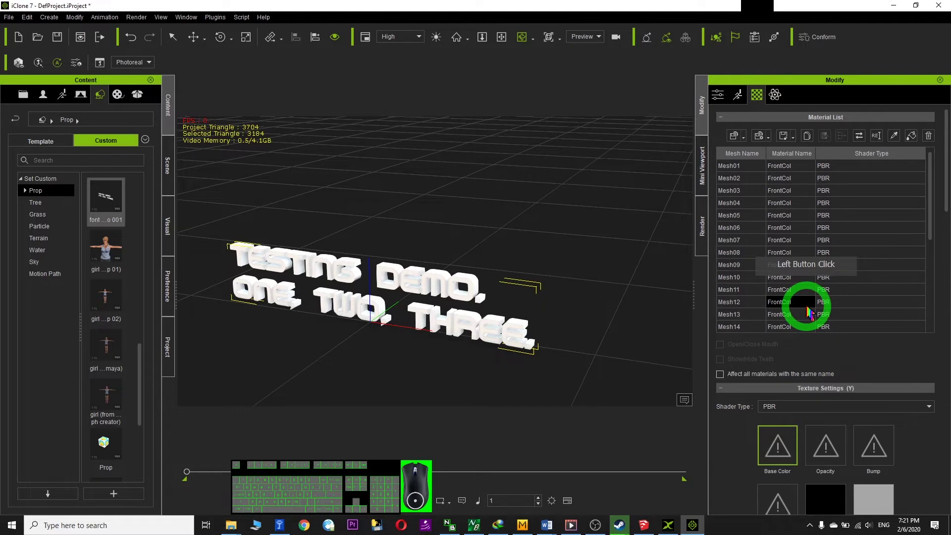
click(797, 303)
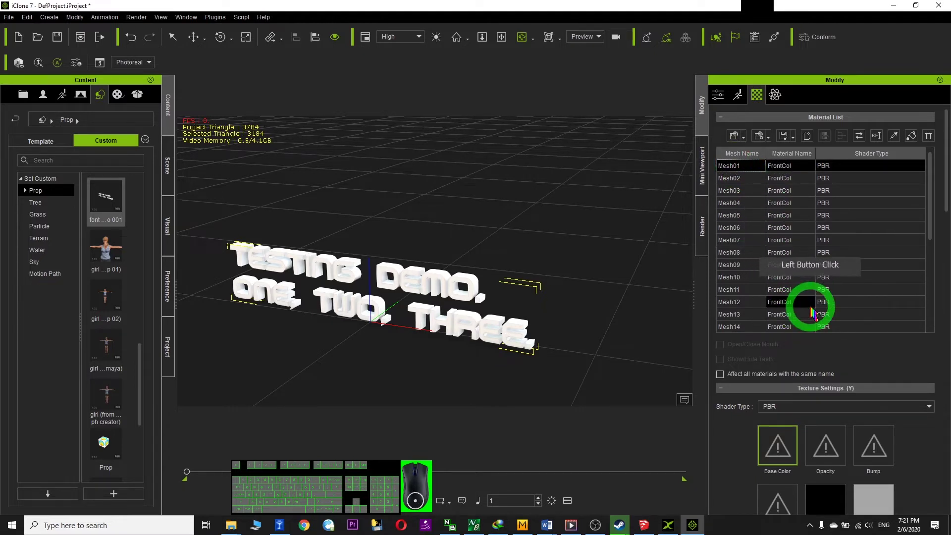
key(shift+Down)
key(shift+Down)
key(shift+Down)
key(shift+Down)
key(shift+Down)
key(shift+Down)
key(shift+Down)
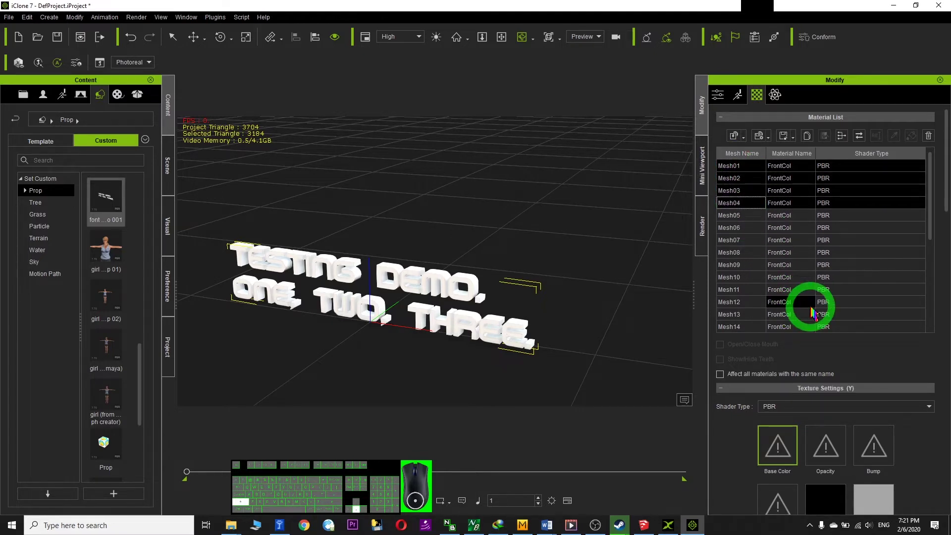
key(shift+Down)
key(shift+Down)
key(shift+Down)
key(shift+Down)
key(shift+Down)
key(shift+Down)
key(shift+Down)
key(shift+Down)
key(shift+Down)
key(shift+Down)
key(shift+Down)
key(shift+Down)
key(shift+Down)
key(shift+Down)
key(shift+Down)
key(shift+Down)
key(shift+Down)
key(shift+Down)
scroll(812, 313, down, 3)
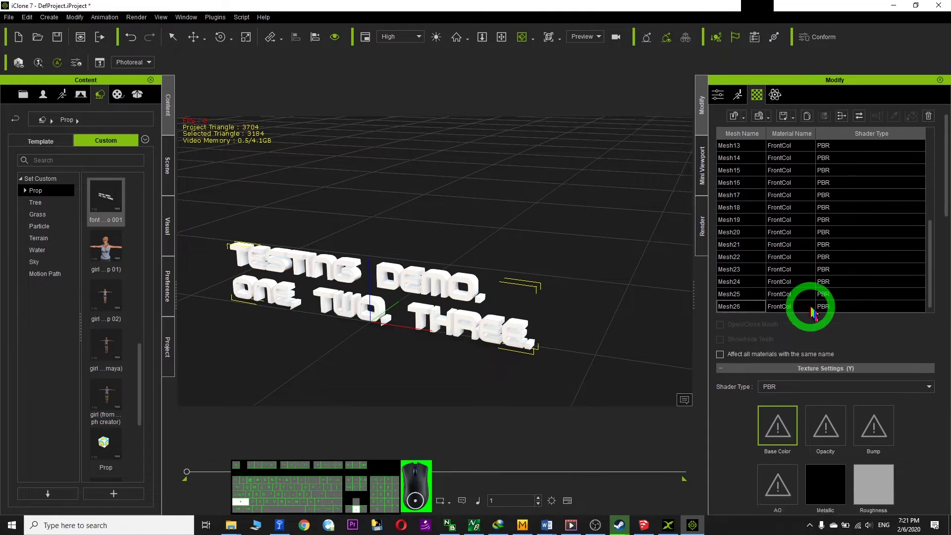
Set the diffuse color of the selected text materials to blue (#0000ff).
scroll(812, 313, down, 10)
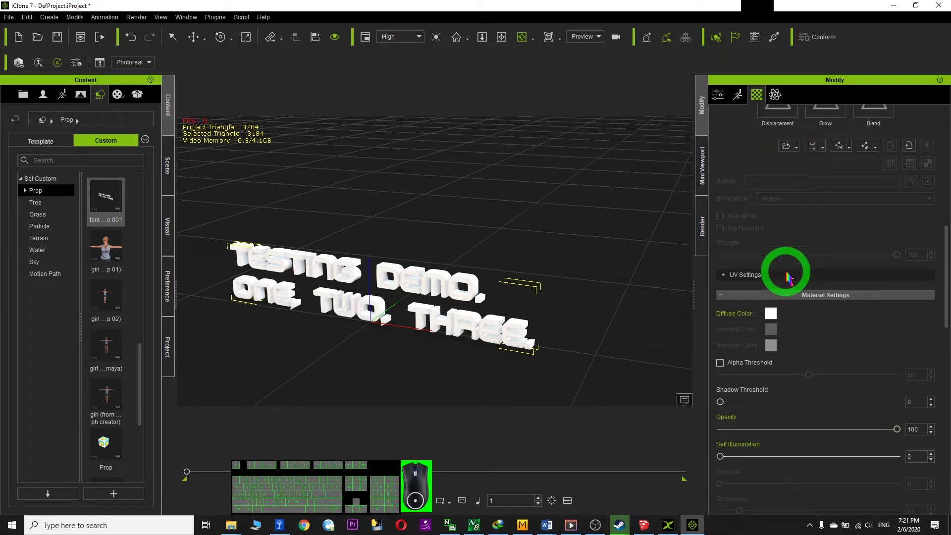
click(772, 314)
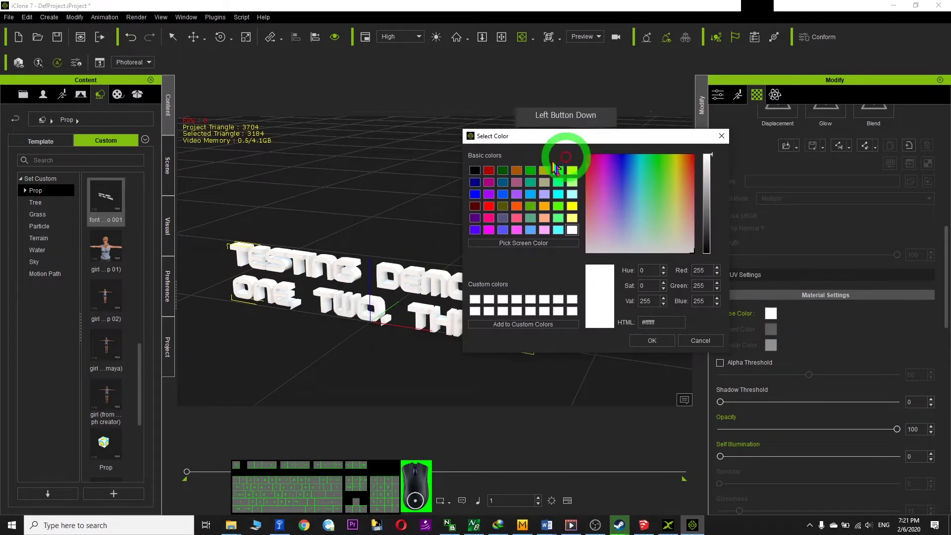
click(475, 194)
click(651, 341)
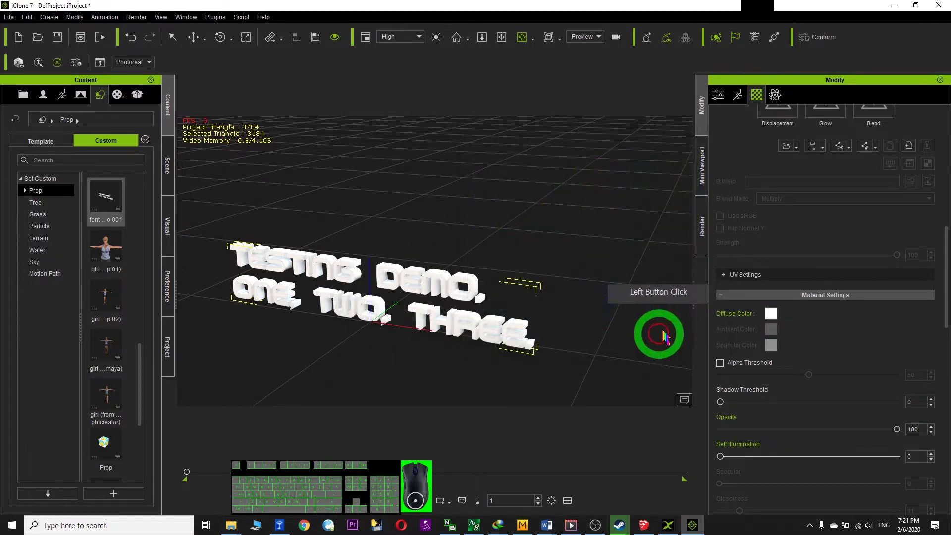
Change the diffuse color of the selected text materials to orange and view the colored text from several angles.
click(771, 312)
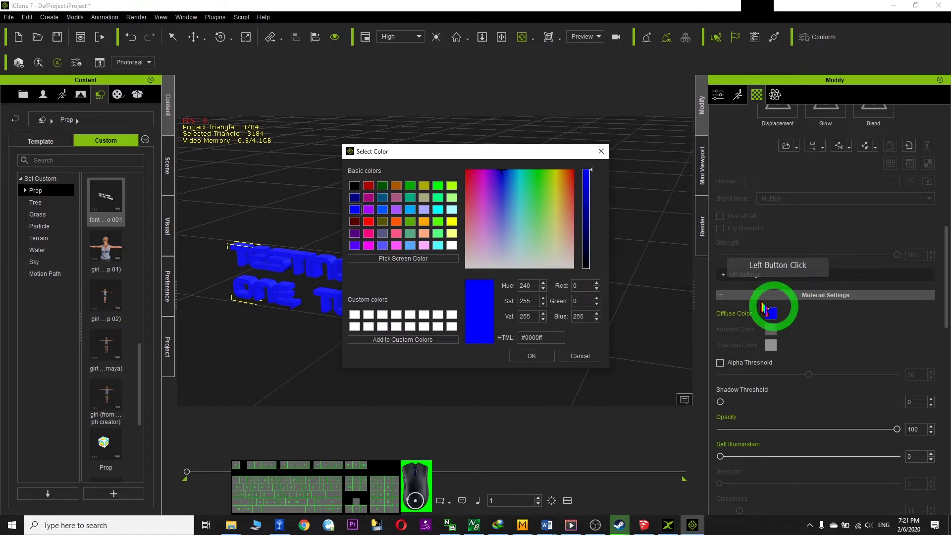
drag(478, 149, 613, 89)
click(734, 89)
click(770, 313)
click(424, 223)
click(531, 355)
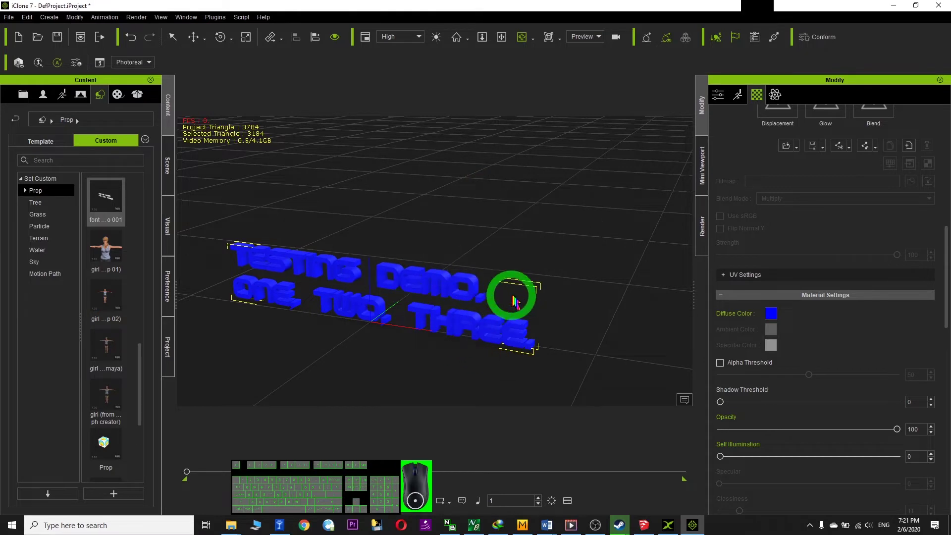
drag(484, 308, 447, 188)
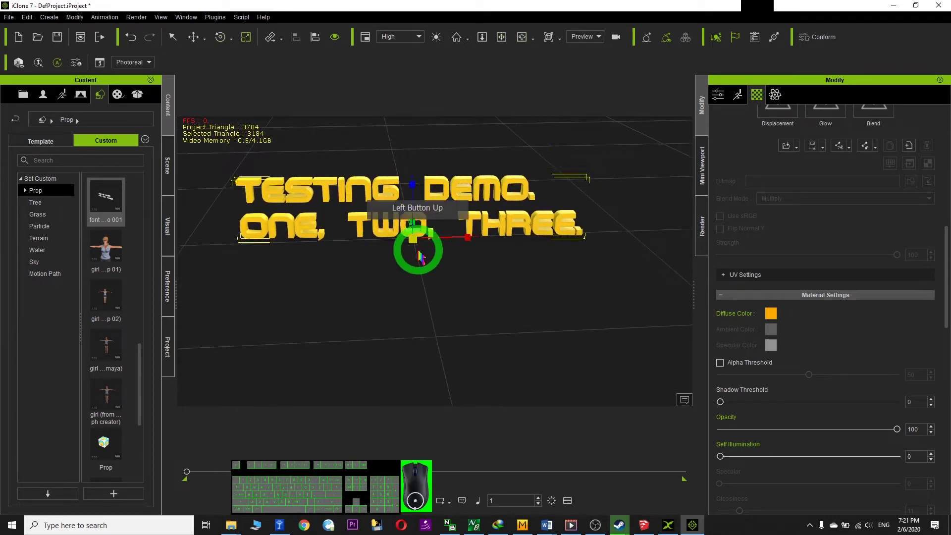
mouse_move(411, 239)
mouse_down()
mouse_move(441, 180)
mouse_move(425, 223)
mouse_move(371, 272)
mouse_move(554, 251)
mouse_move(492, 274)
mouse_move(270, 265)
mouse_move(418, 243)
mouse_up()
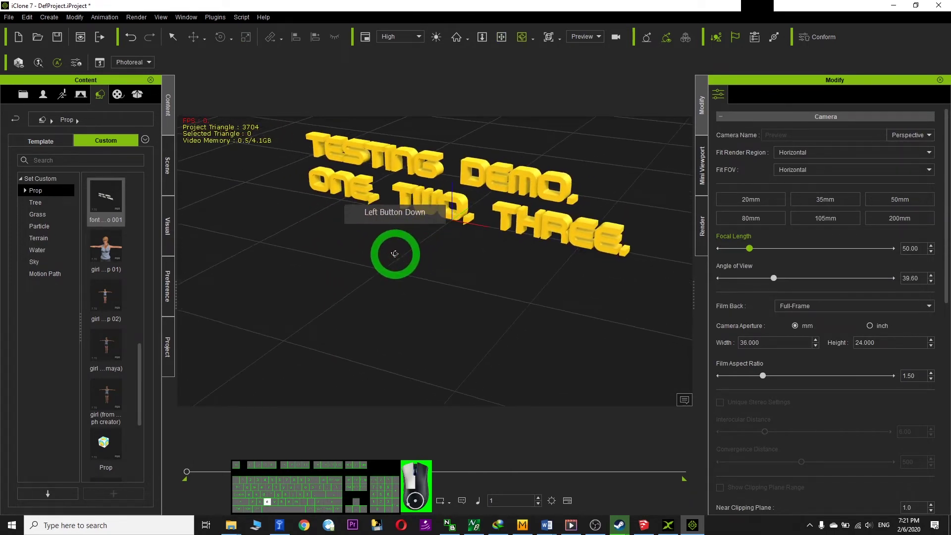
drag(500, 273, 384, 340)
Switch to SketchUp and start a new model, discarding the changes to the untitled one.
mouse_move(672, 532)
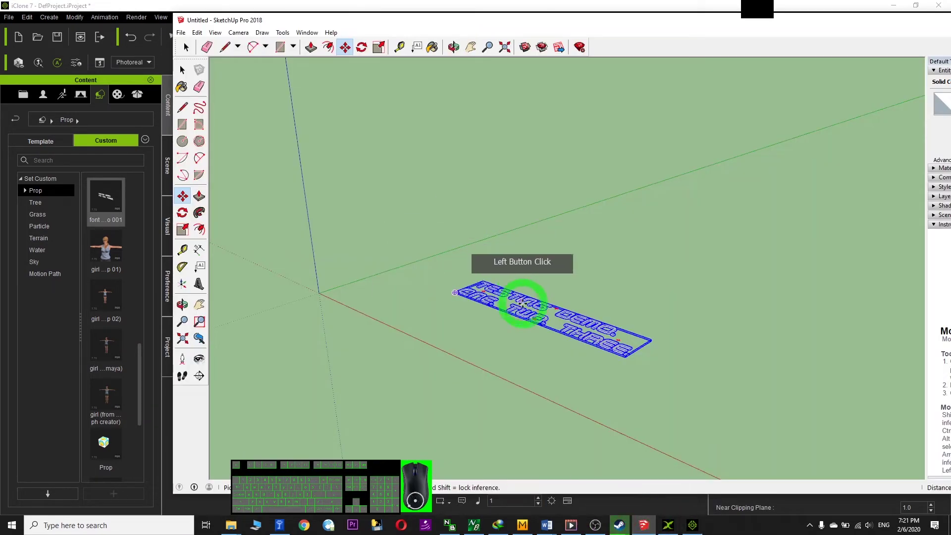
click(182, 32)
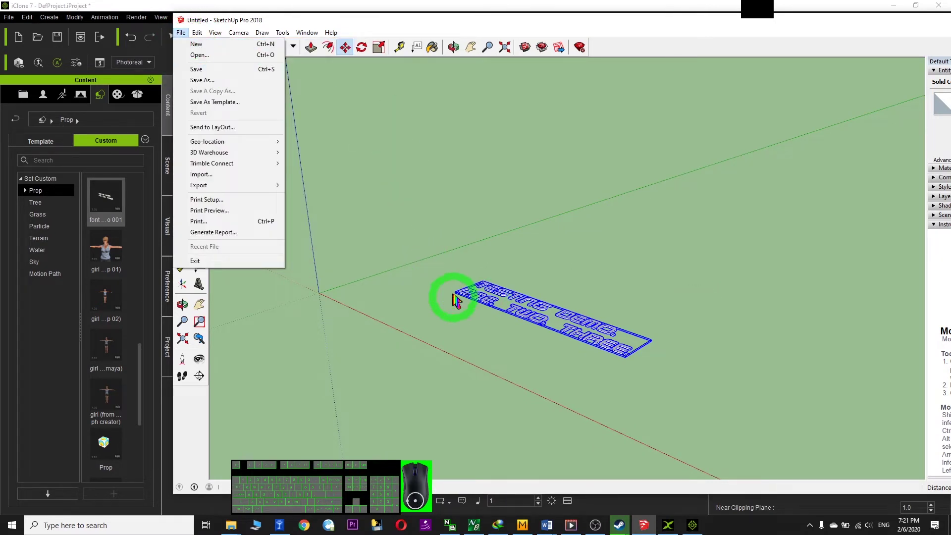
click(216, 44)
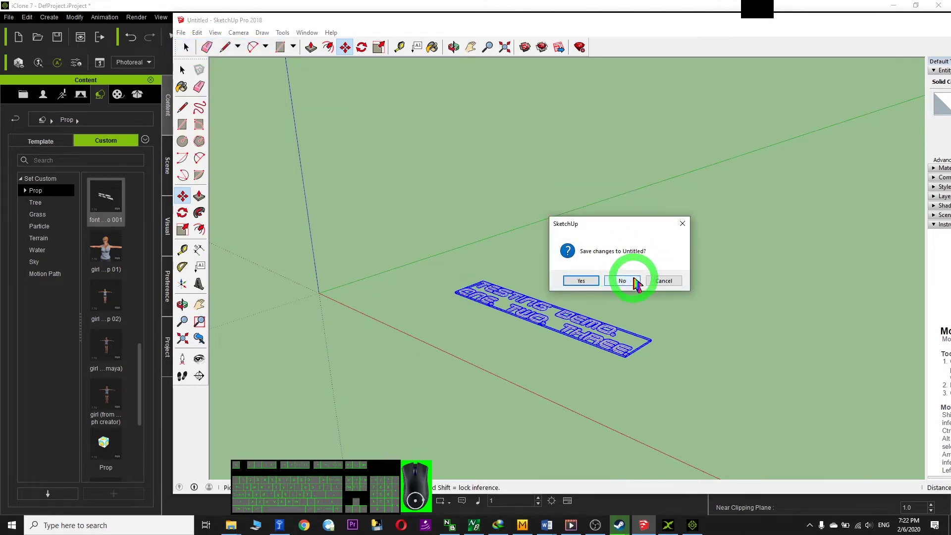
click(633, 282)
Delete the default human figure from the new model.
scroll(649, 285, up, 2)
scroll(450, 232, up, 2)
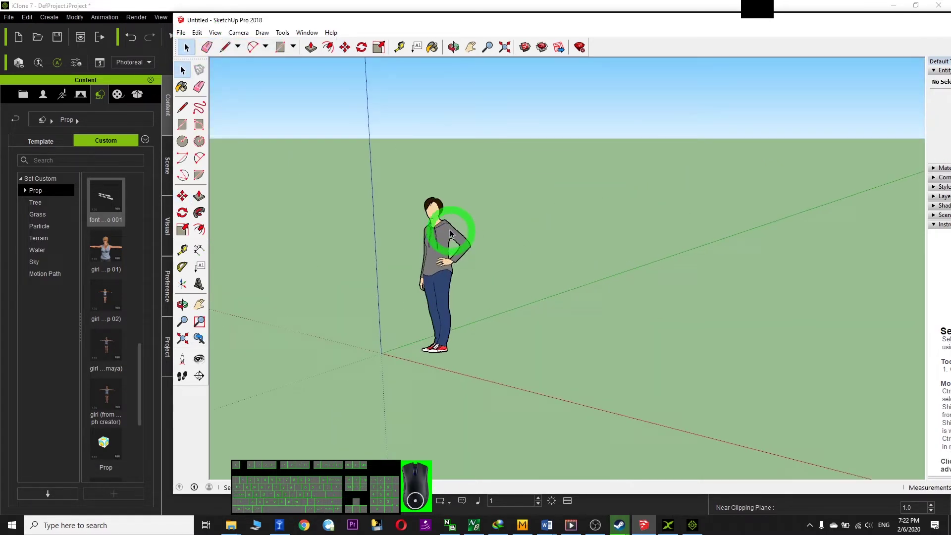
click(443, 232)
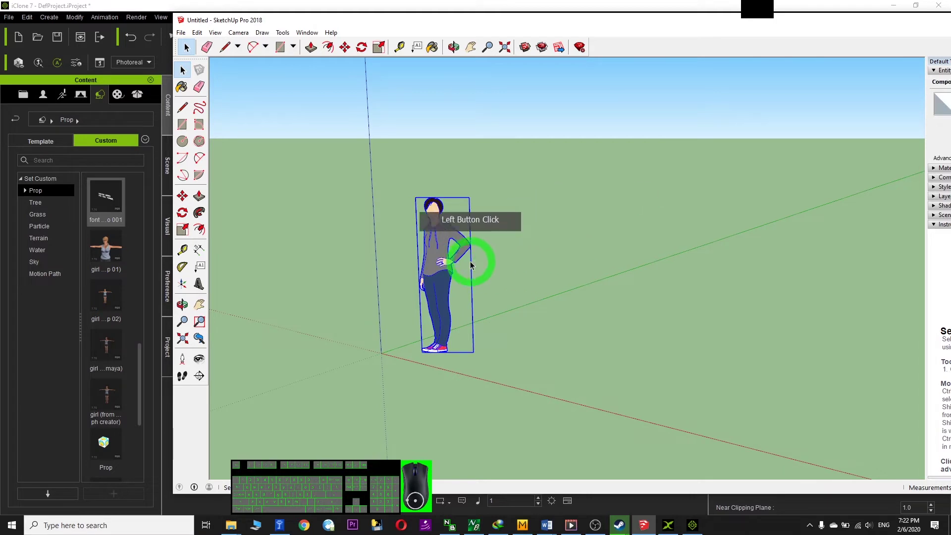
key(Delete)
middle_drag(471, 261, 655, 349)
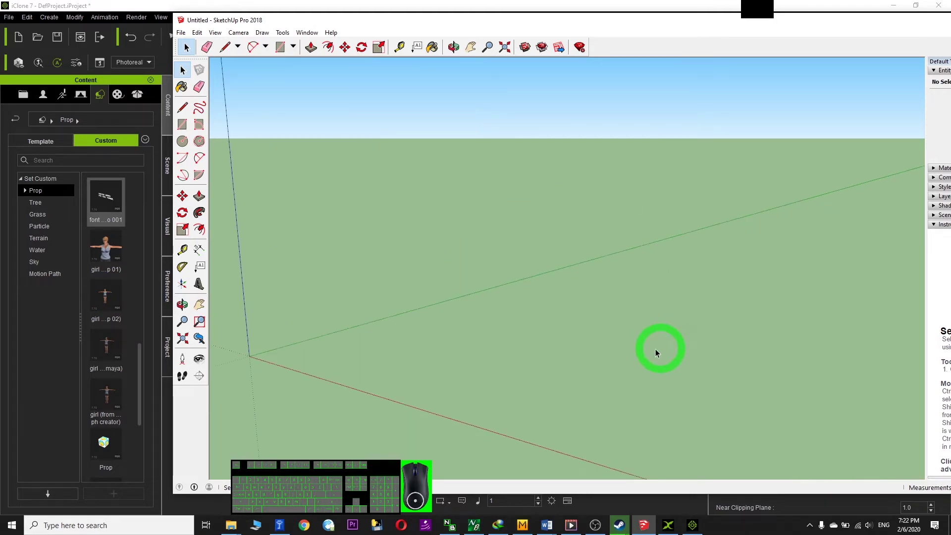
Start a 3D Text object and replace its placeholder text with the Chinese text 文字示范。.
click(196, 284)
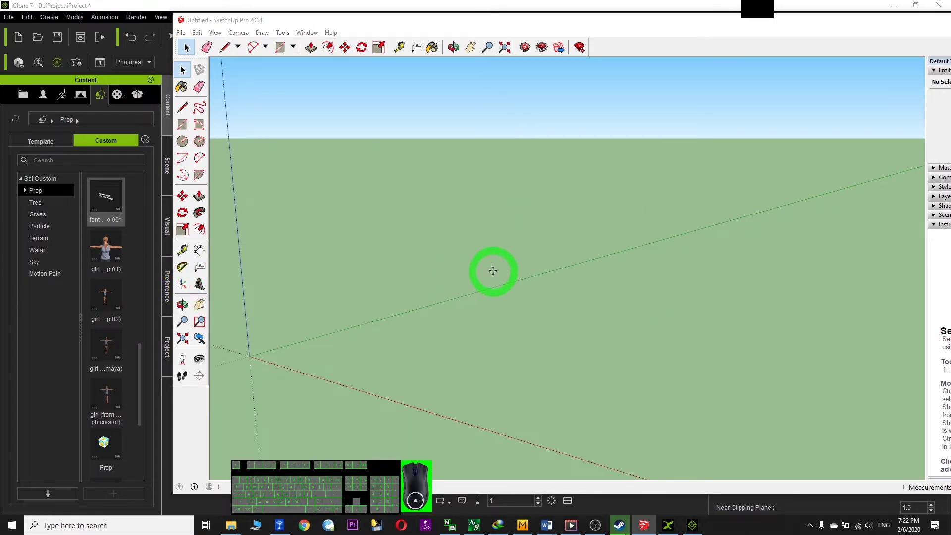
click(372, 226)
drag(374, 225, 281, 223)
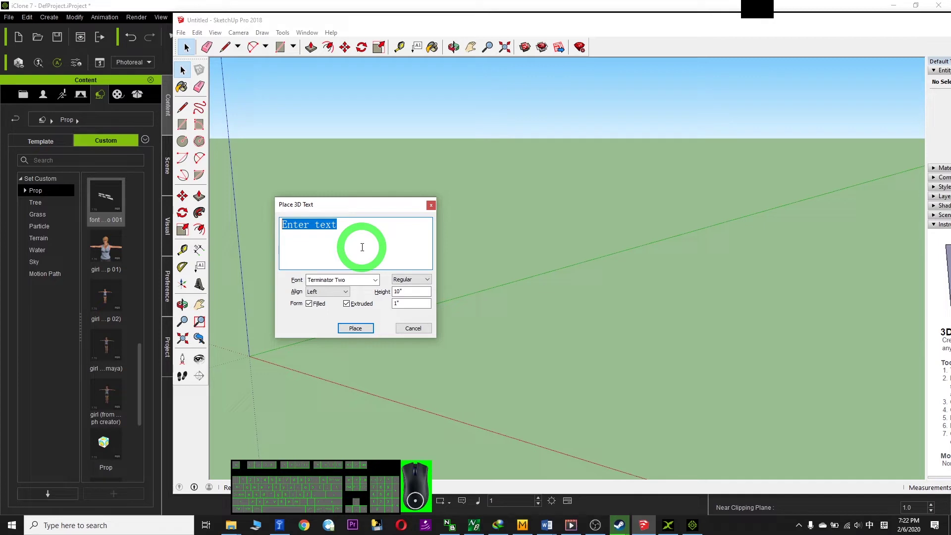
text(wenzi)
key(space)
text(shifan)
key(space)
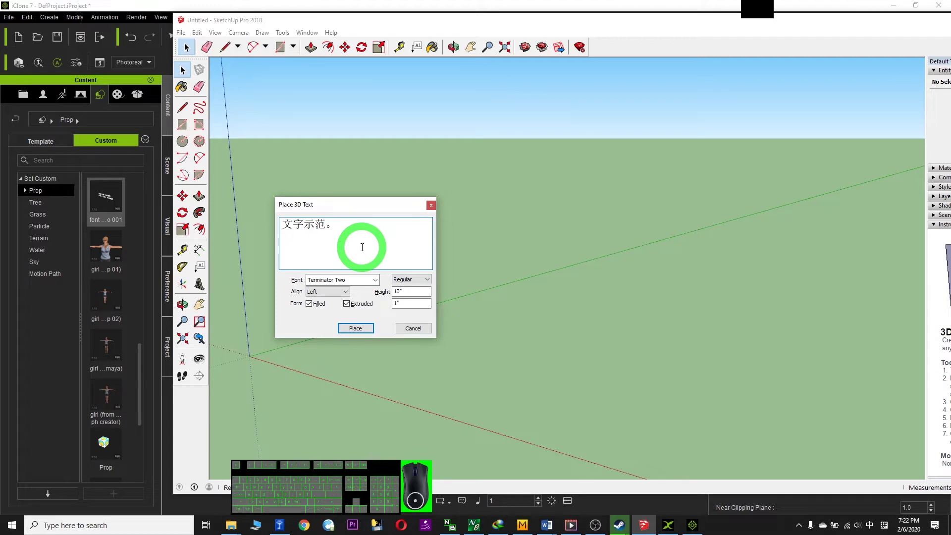
Try adding the line 各种字体，各种符号 to the 3D text and placing it near the origin, and undo the placement.
text(。)
key(Return)
text(gezhongziti)
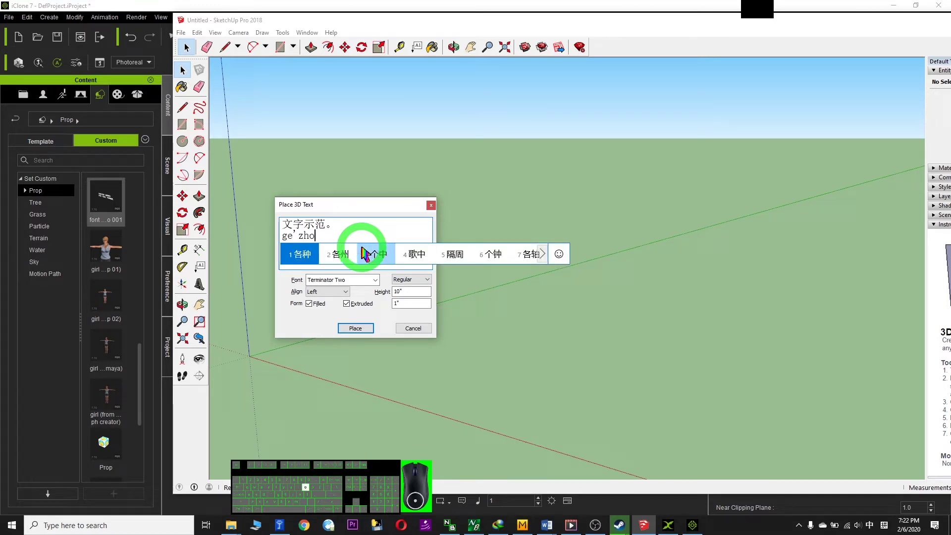
text(1)
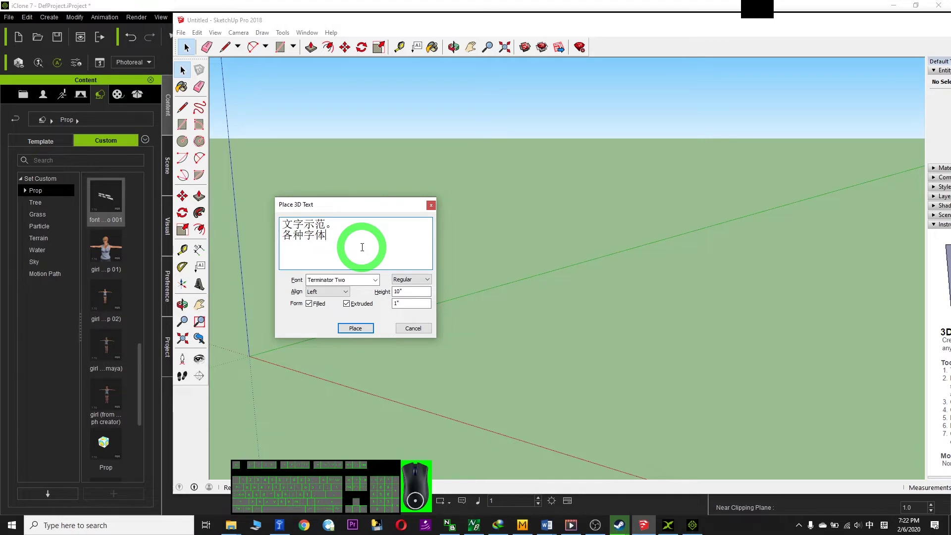
text(，gezhongfuh)
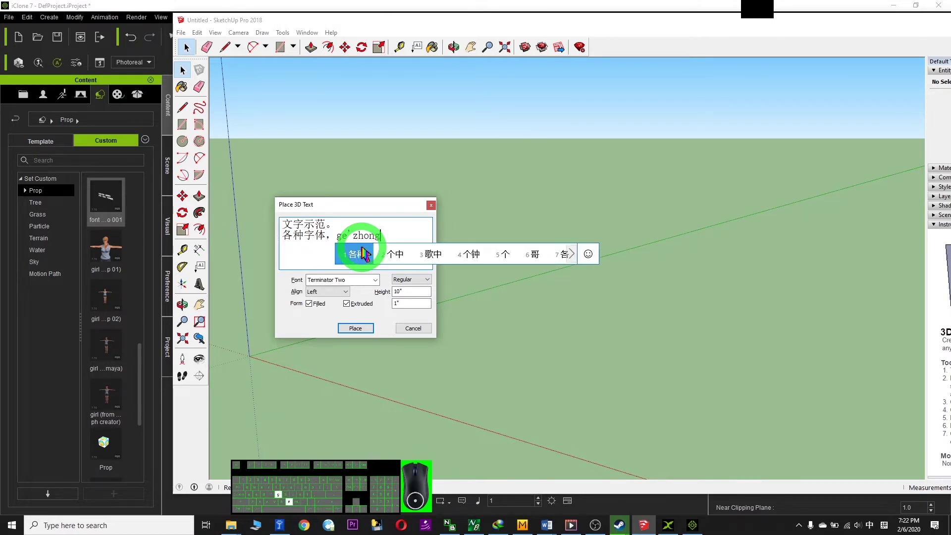
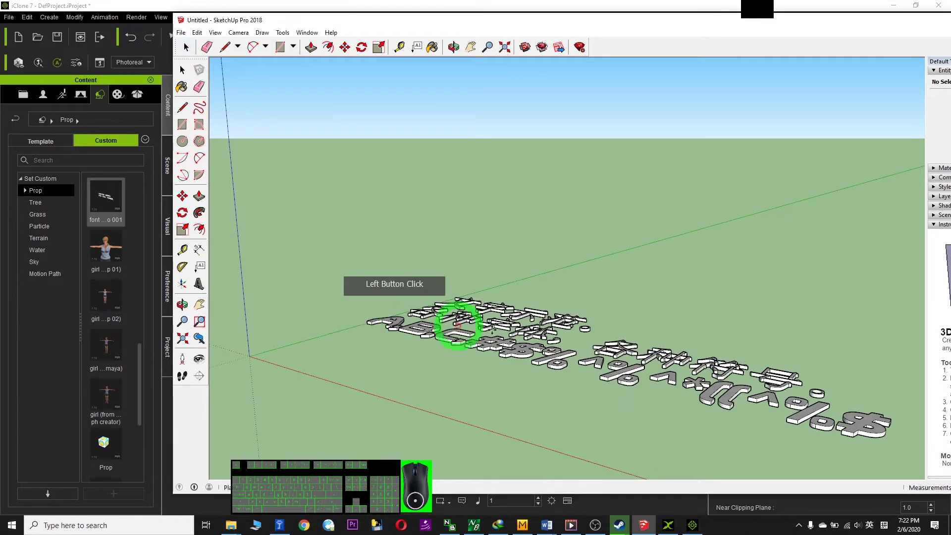
click(343, 348)
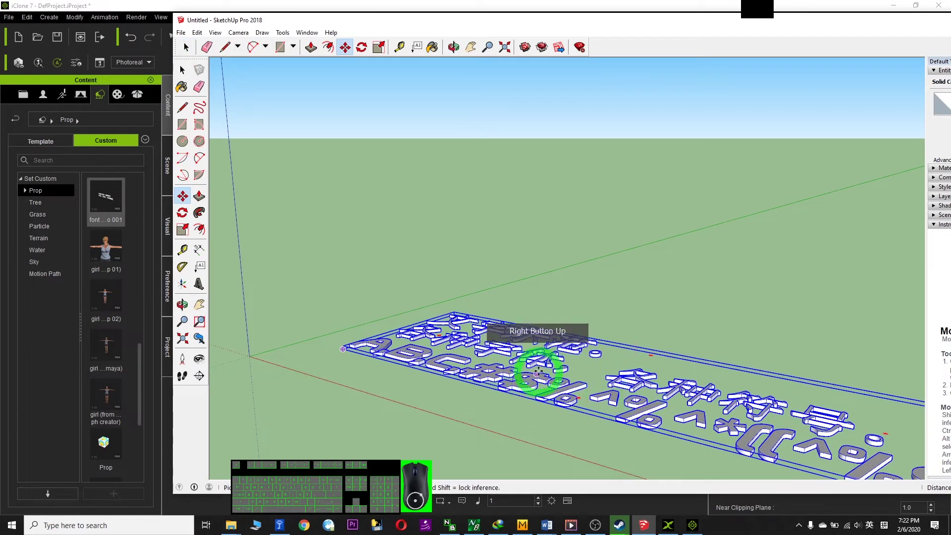
scroll(647, 355, down, 2)
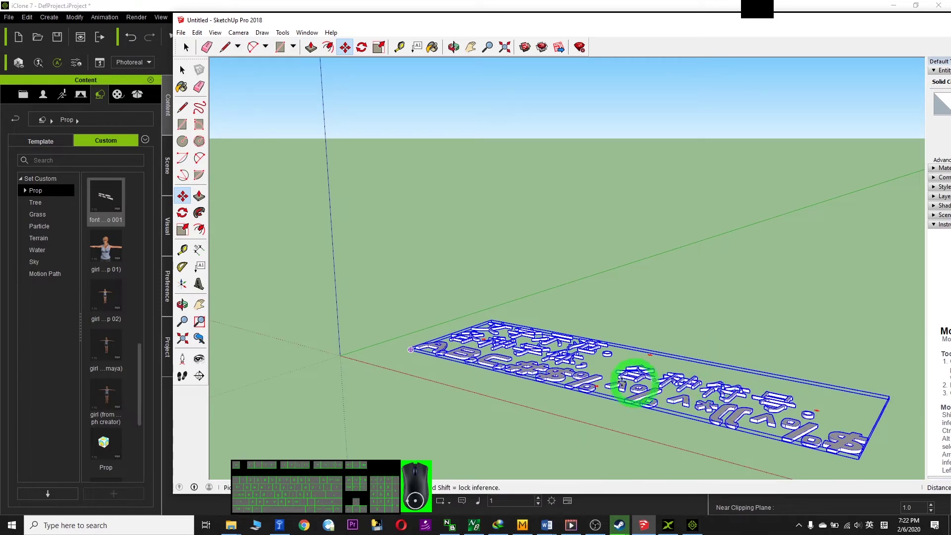
key(ctrl+z)
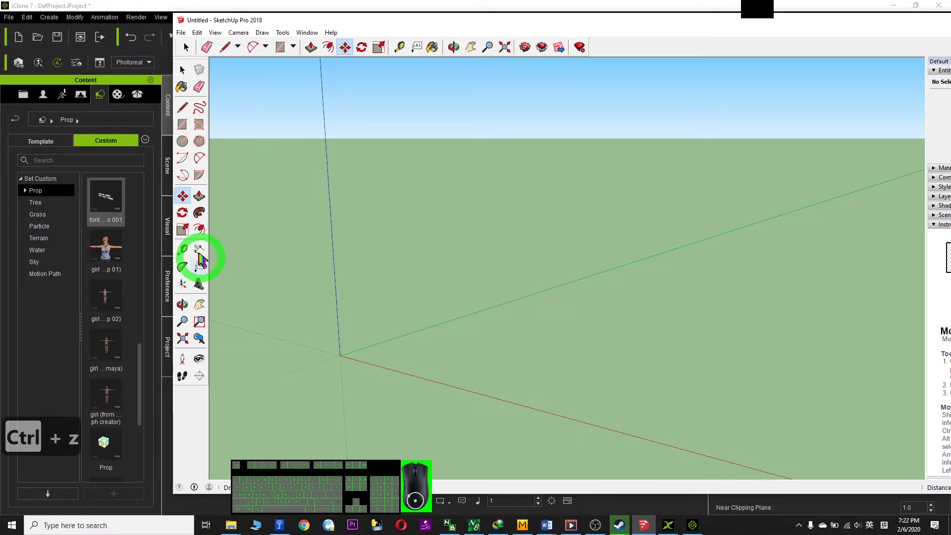
Start a new 3D Text object and enter the lines 各种文字， and 各种字体、符号。, ！@#￥%%……&* and 1234567.
click(442, 281)
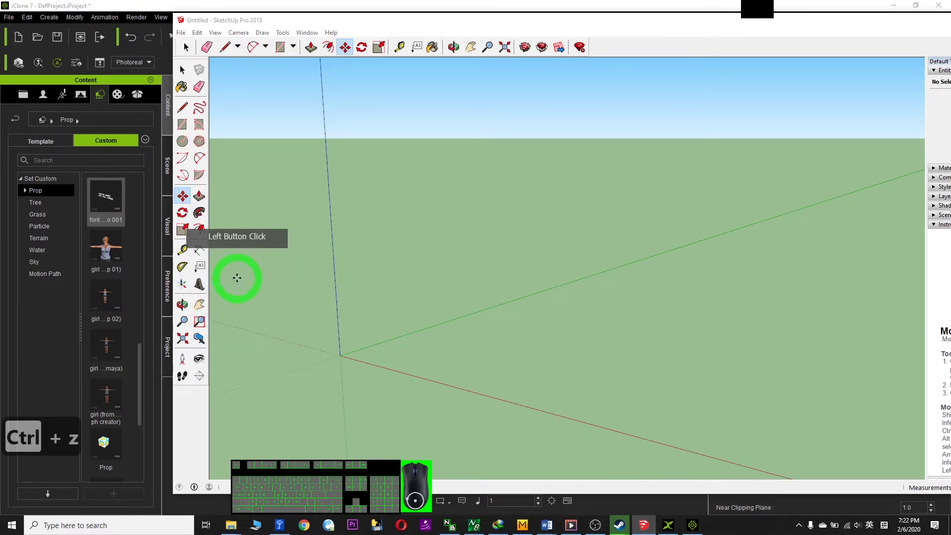
click(200, 266)
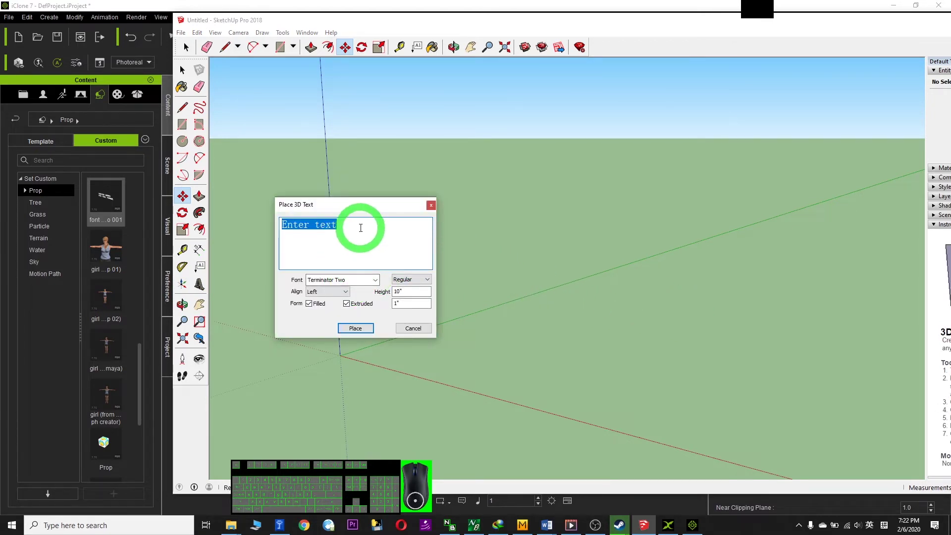
key(shift)
text(gezho)
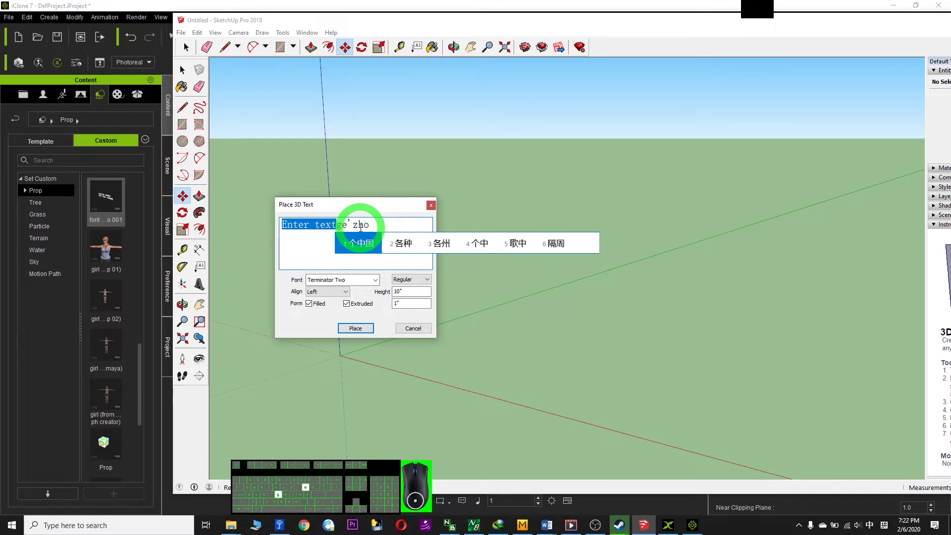
text( wenzi ,gezho)
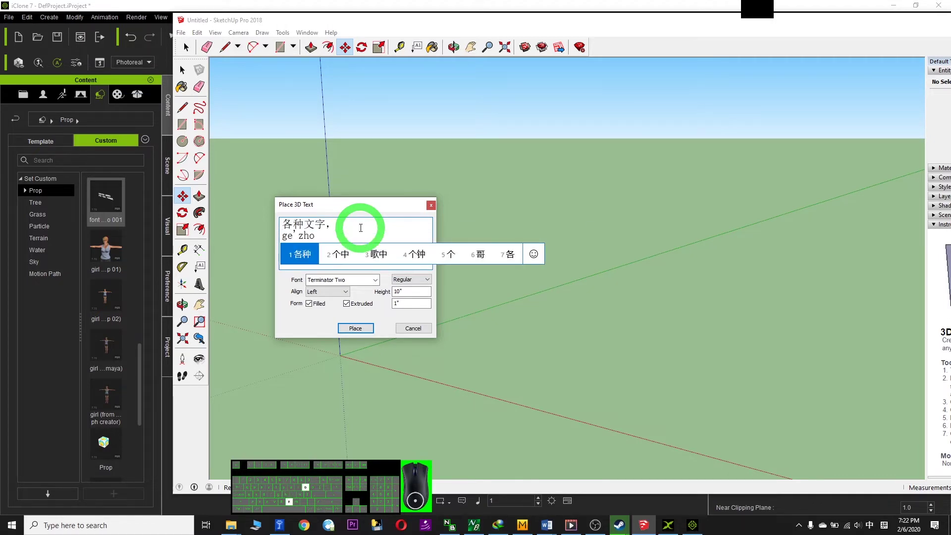
key(space)
text(ziti)
key(space)
text(\fuhao)
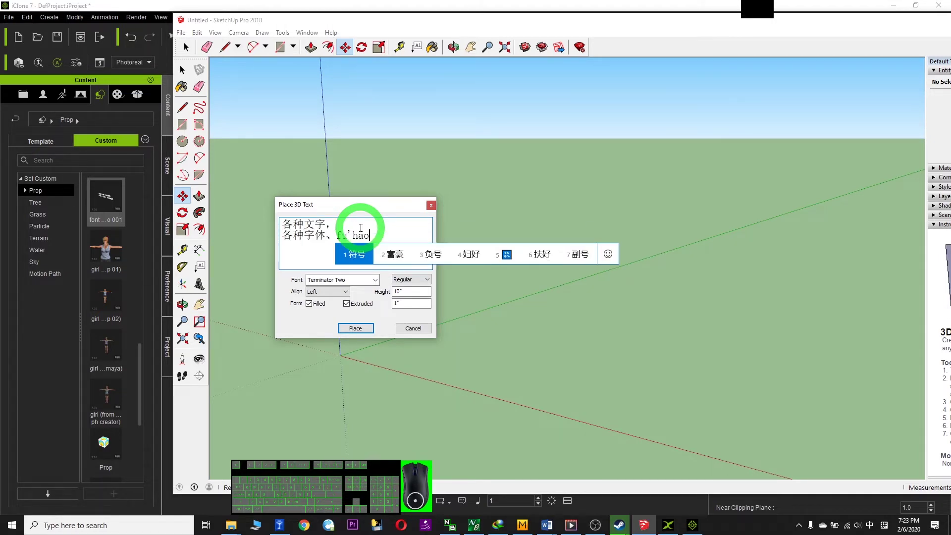
key(space)
text(.)
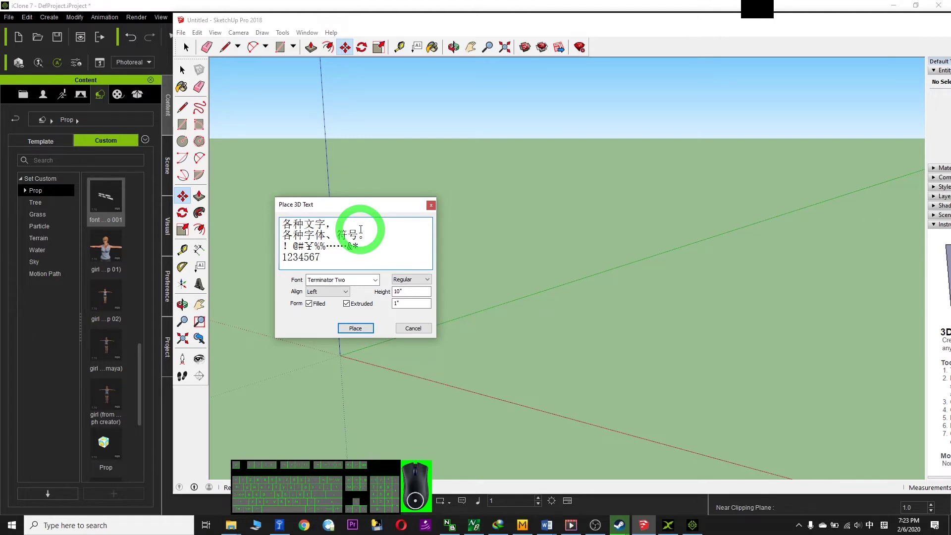
Complete the last line of the 3D text with AaBbCc and copy the whole text.
text(b)
key(shift)
mouse_move(360, 256)
mouse_down()
mouse_move(314, 248)
mouse_move(371, 255)
mouse_up()
key(ctrl+c)
click(159, 526)
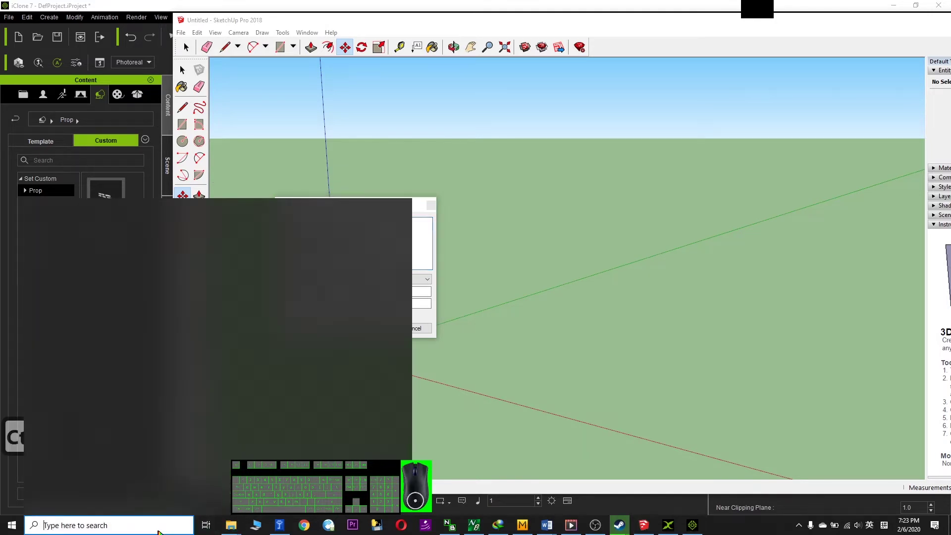
text(text)
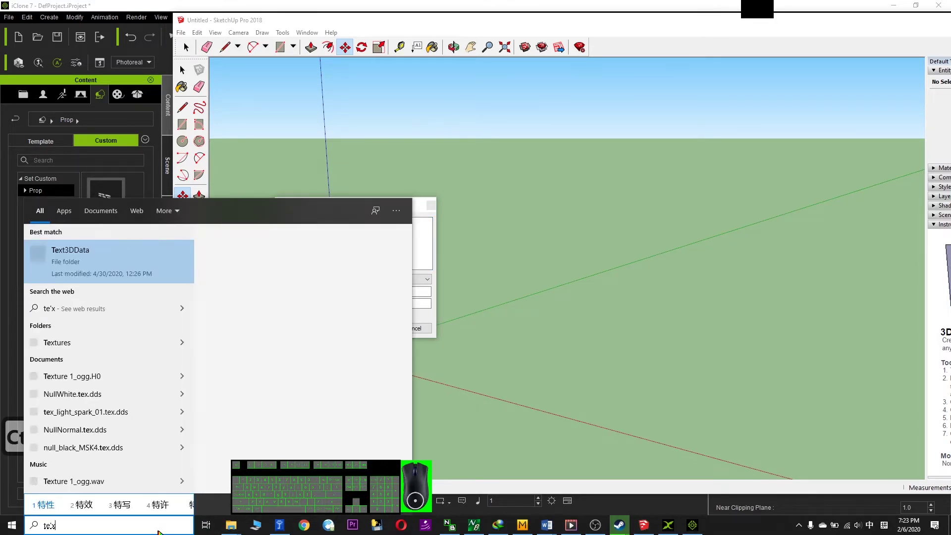
key(Return)
click(768, 57)
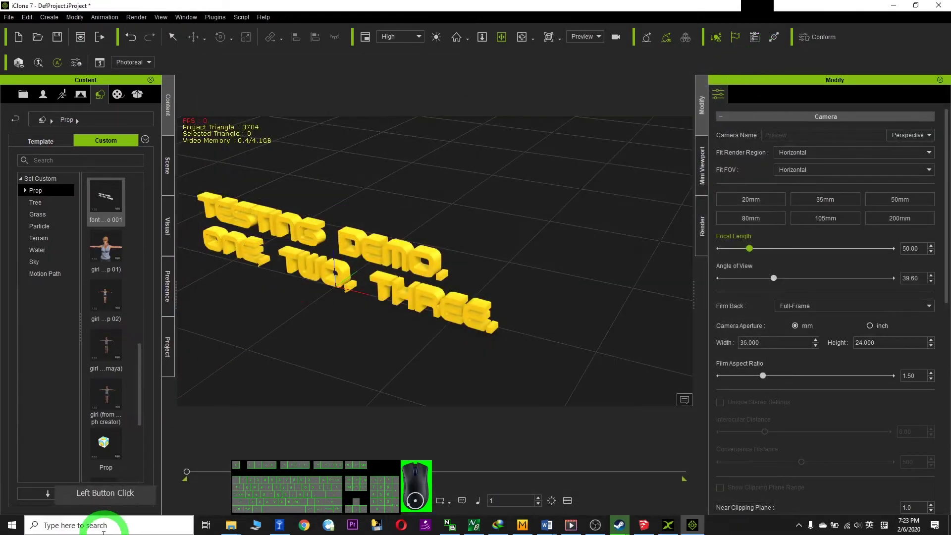
Open Notepad and paste the copied sample text into an untitled document.
click(104, 528)
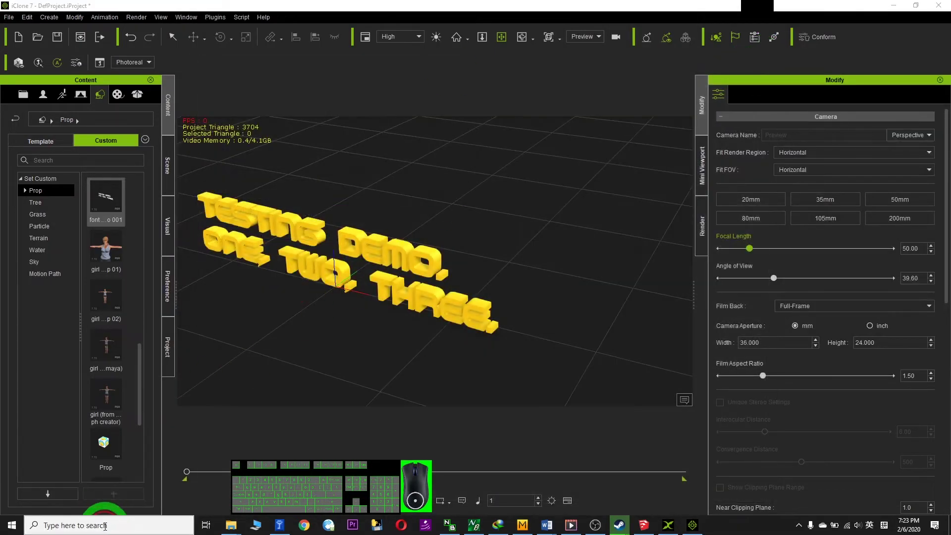
text(t)
key(BackSpace)
text(notepad)
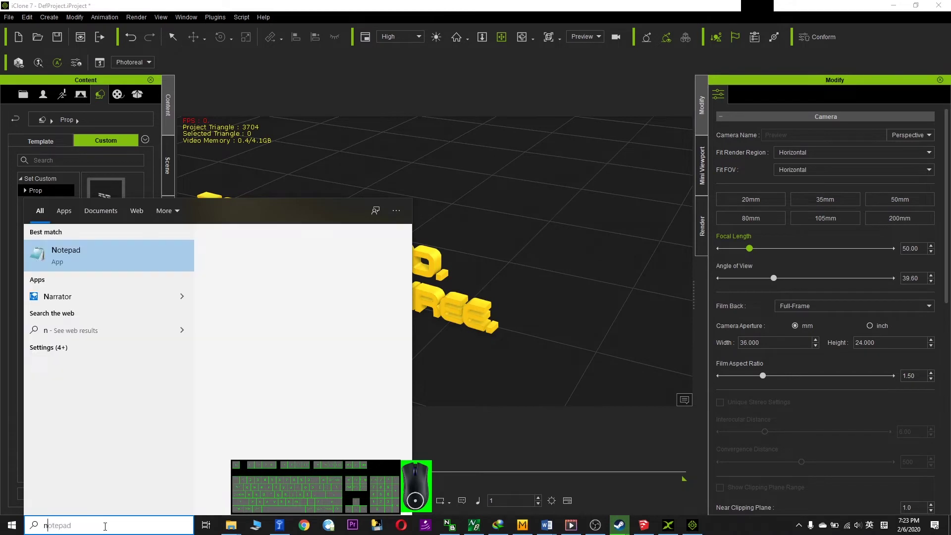
key(Return)
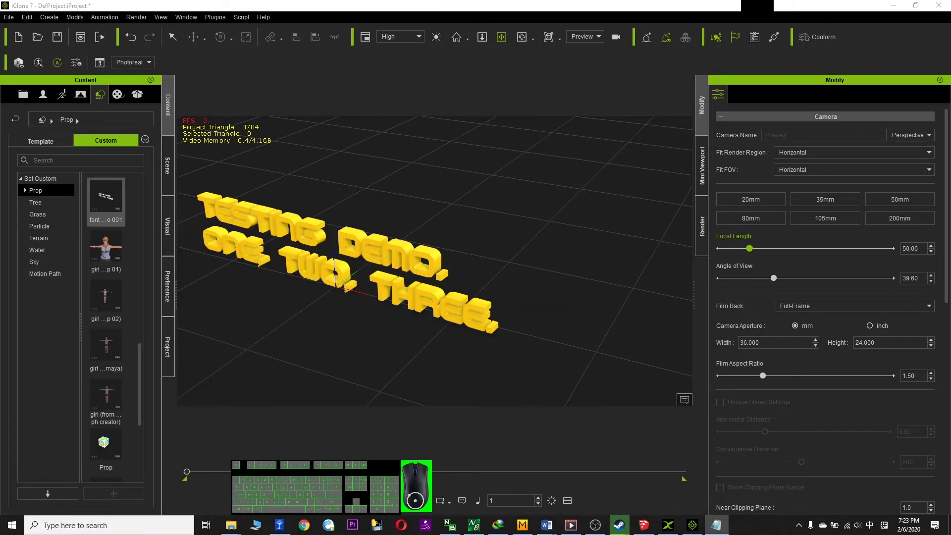
key(ctrl+v)
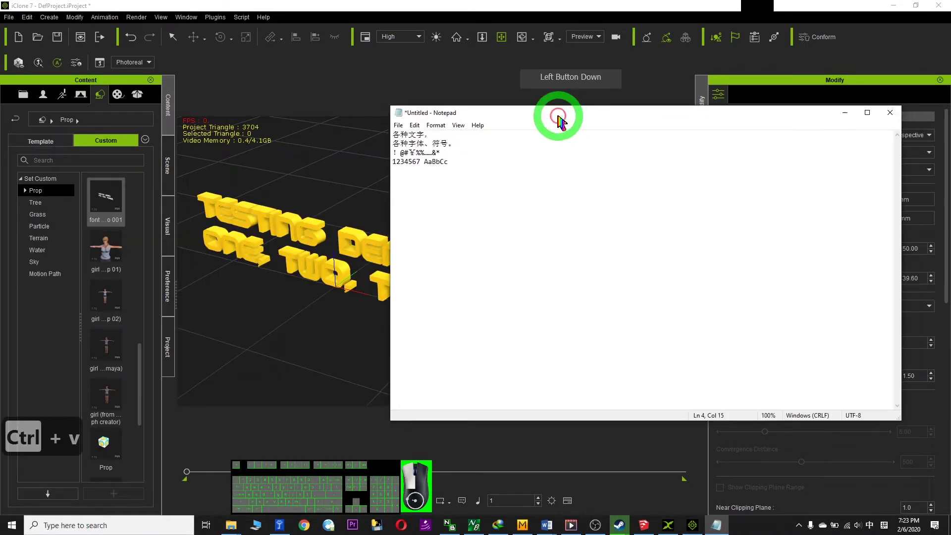
Add the line "font testing, one two three" in Notepad and paste the complete text into the 3D text entry in SketchUp.
drag(558, 121, 527, 155)
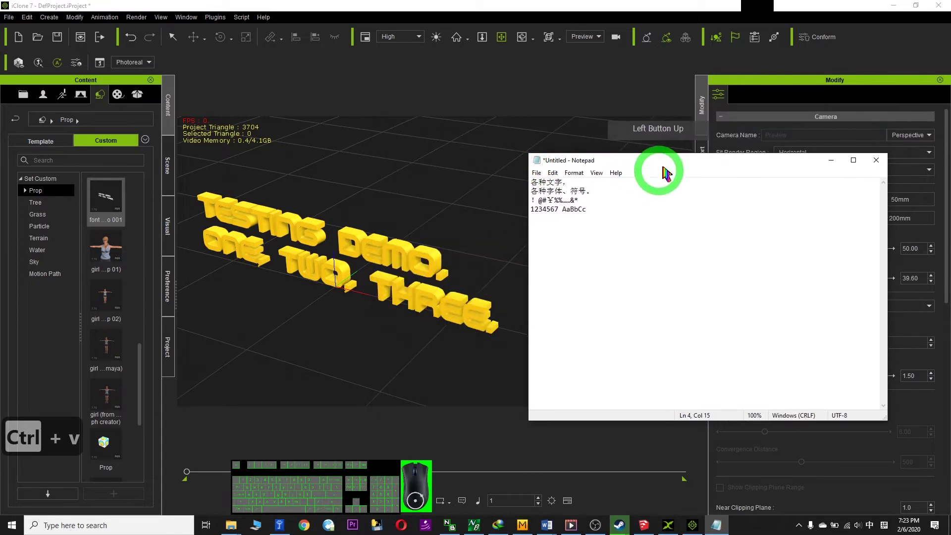
drag(662, 152, 656, 97)
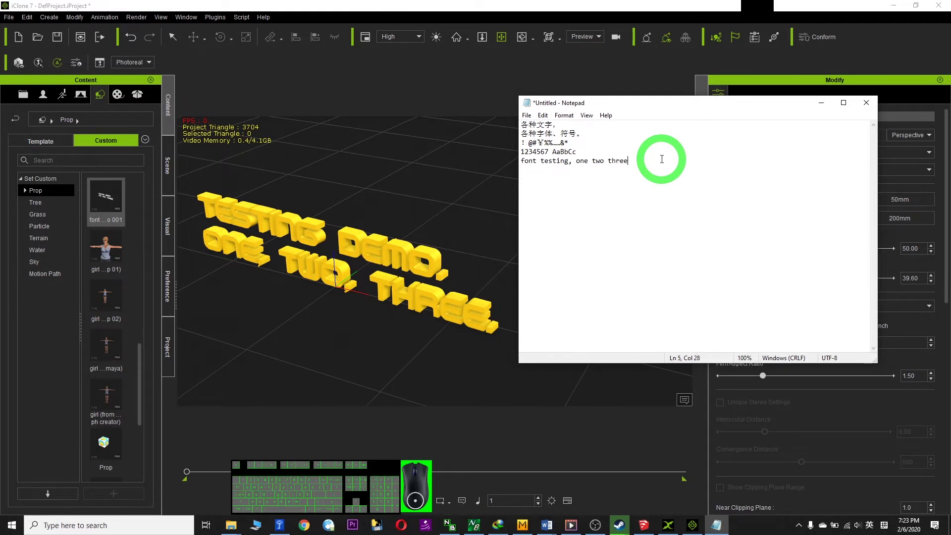
drag(637, 159, 478, 38)
key(ctrl+c)
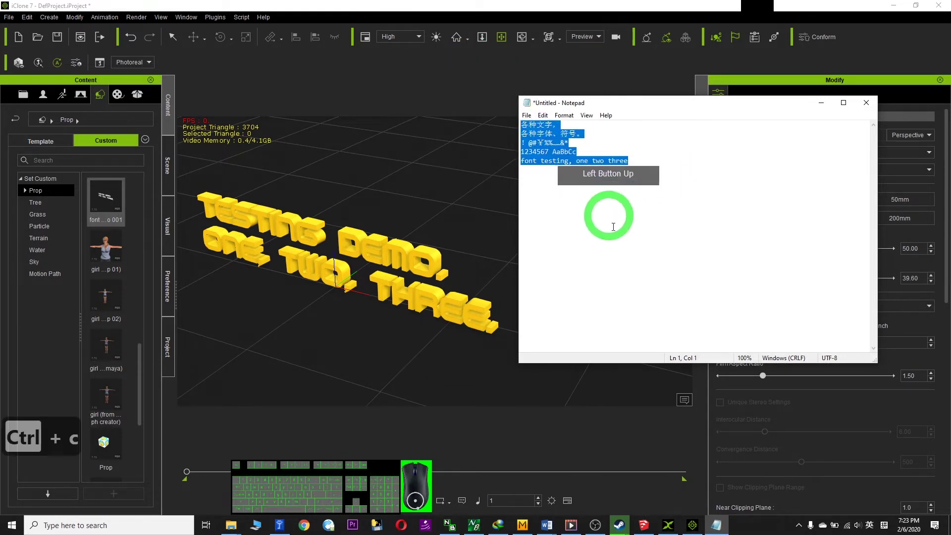
click(643, 526)
key(ctrl+v)
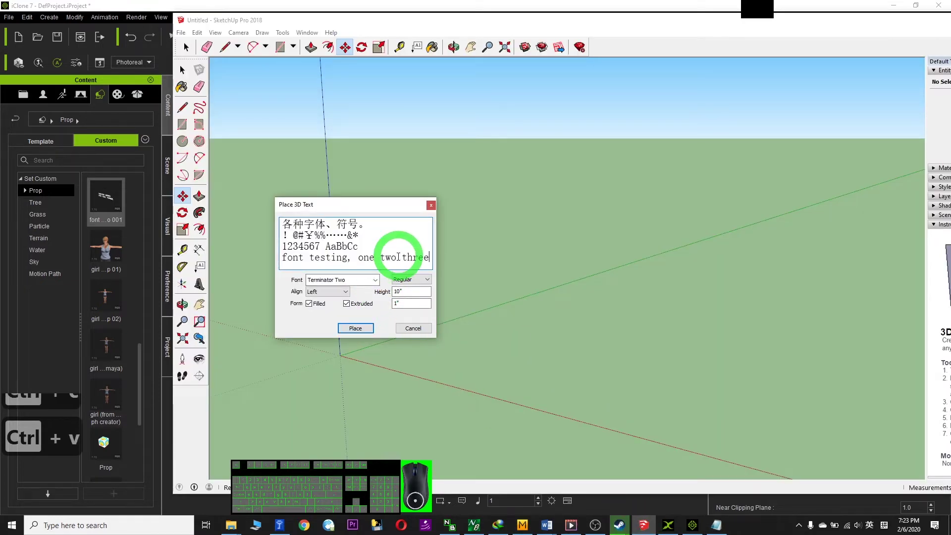
Set the 3D text's font to 李旭科漫画体v1.0.
click(377, 280)
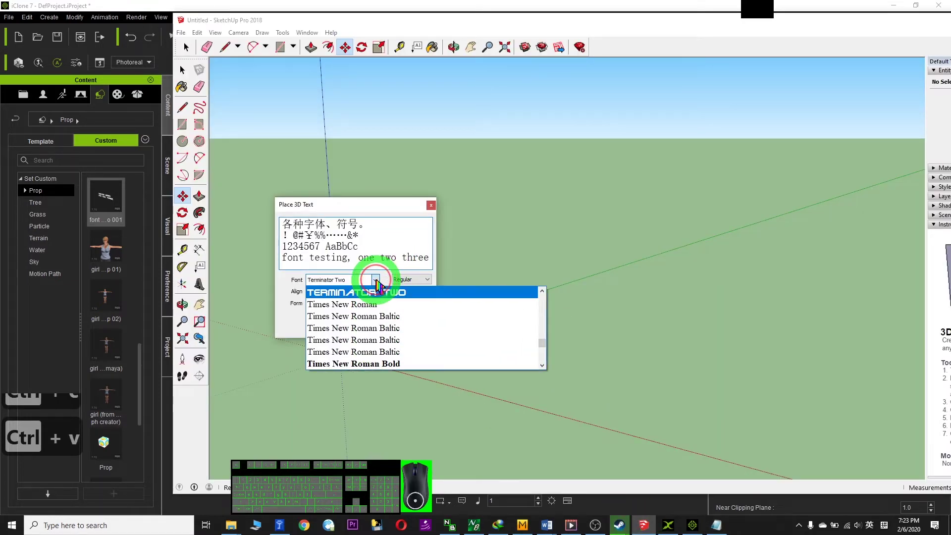
click(544, 353)
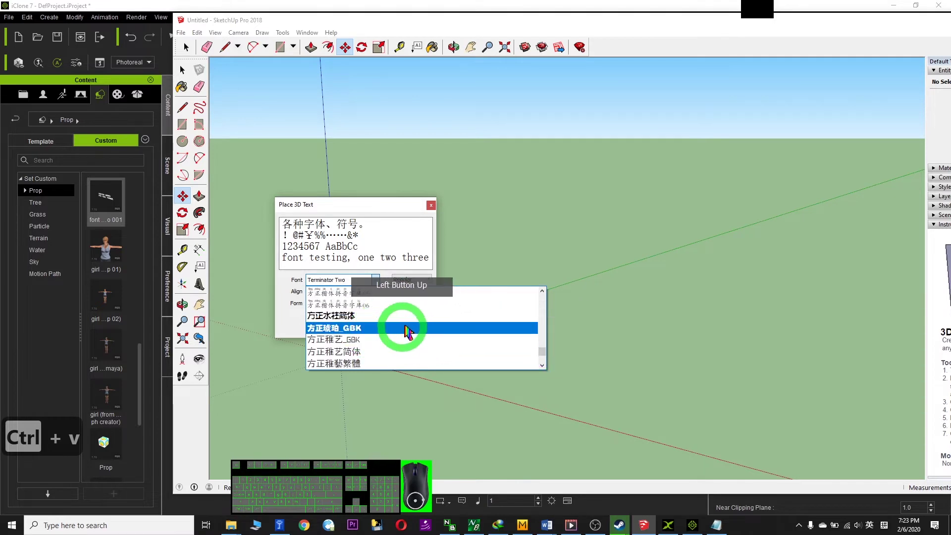
scroll(431, 303, up, 1)
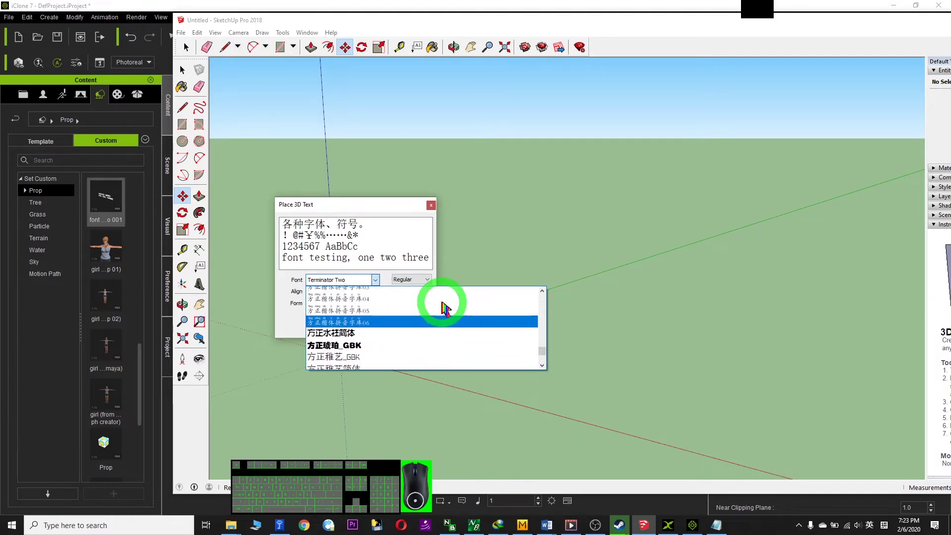
scroll(429, 320, down, 3)
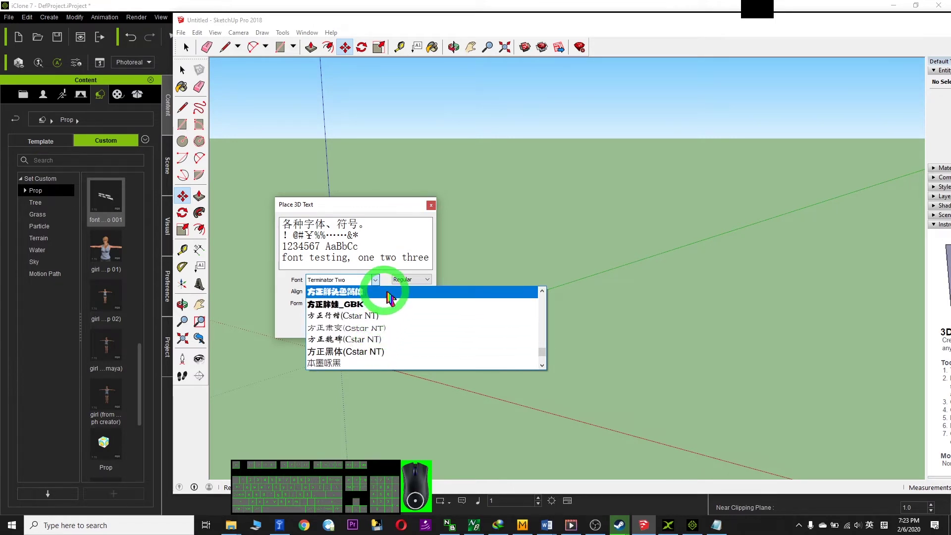
scroll(420, 309, down, 2)
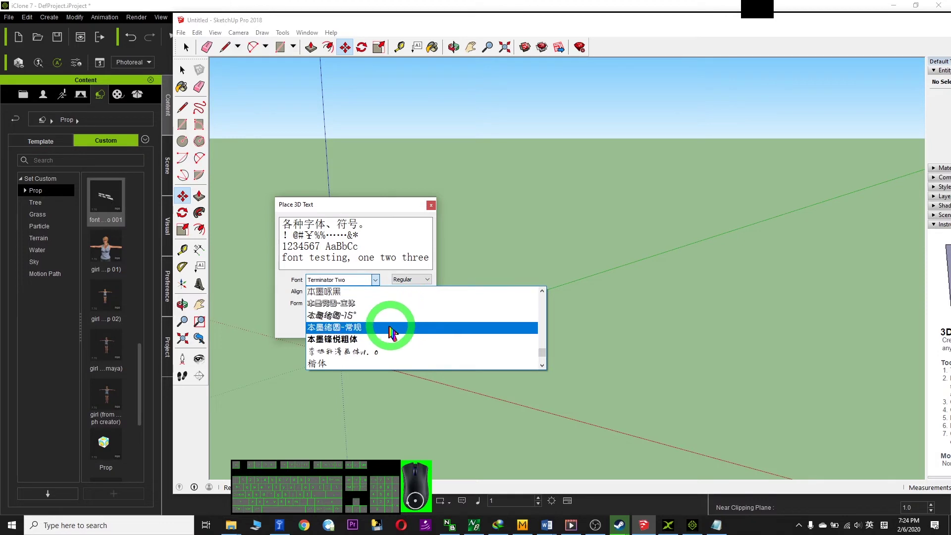
click(353, 351)
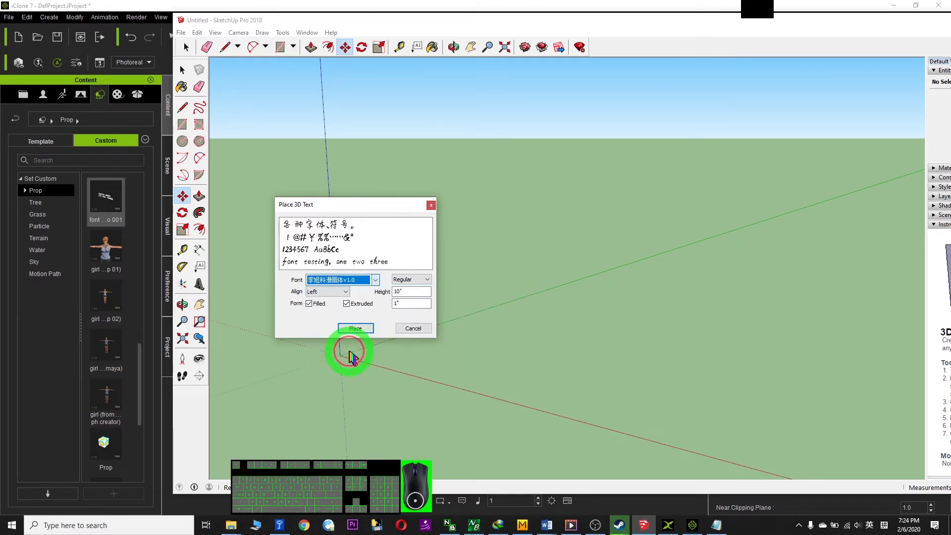
Place the five-line 3D text on the ground near the origin and view it from above.
drag(366, 203, 508, 200)
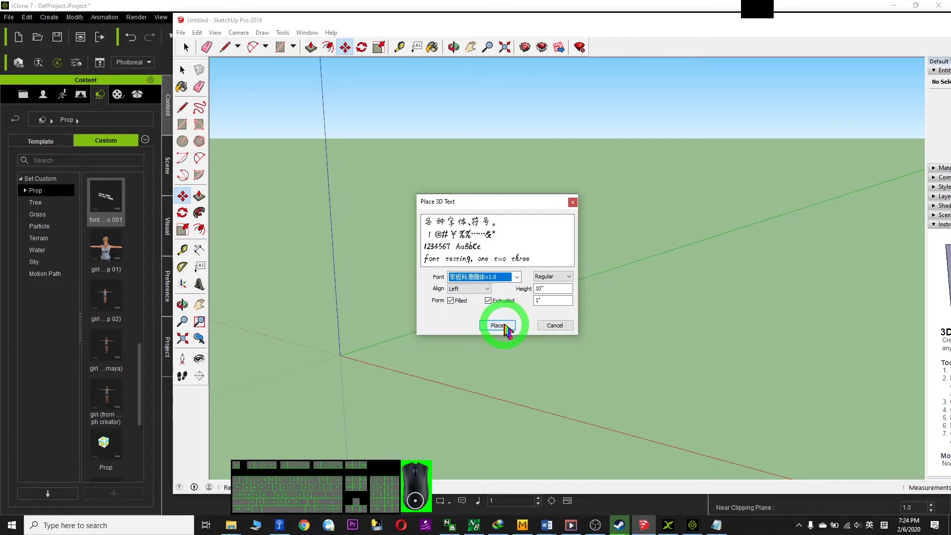
click(496, 329)
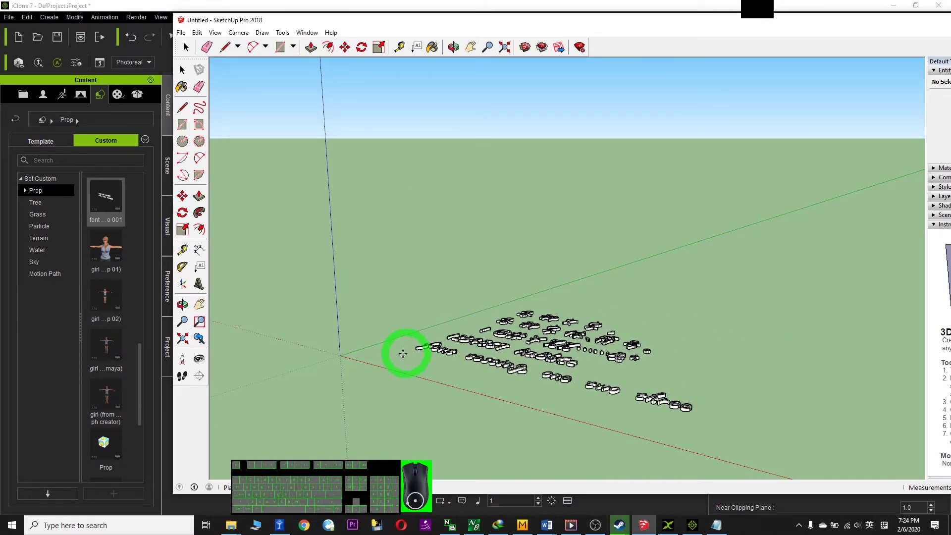
click(380, 353)
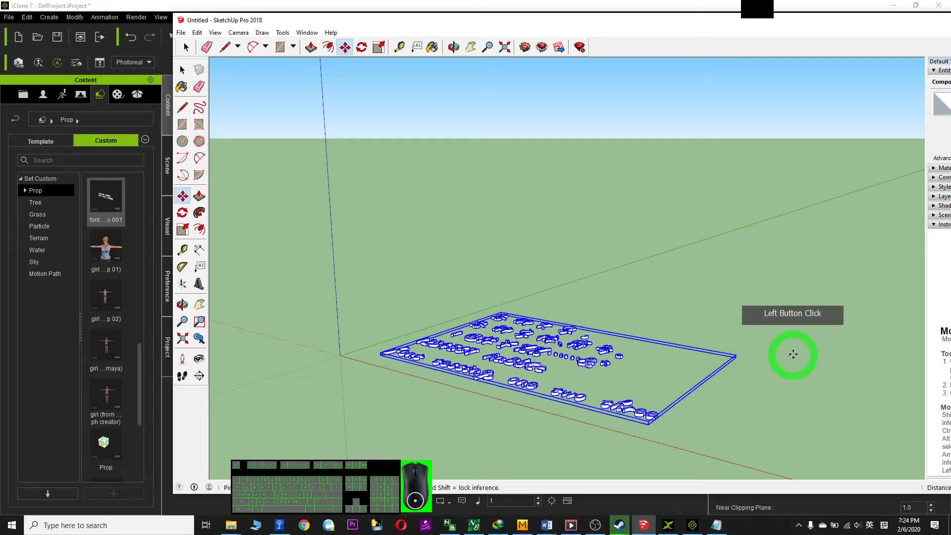
middle_drag(780, 314, 701, 379)
middle_drag(787, 374, 635, 280)
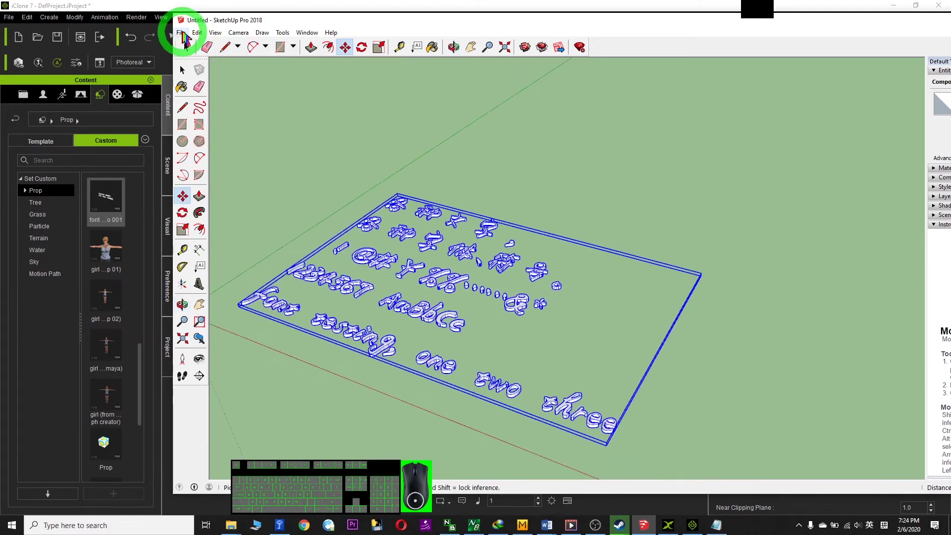
Minimize the iClone and 3DXchange windows so that SketchUp and the Demo export font folder remain in view.
click(884, 7)
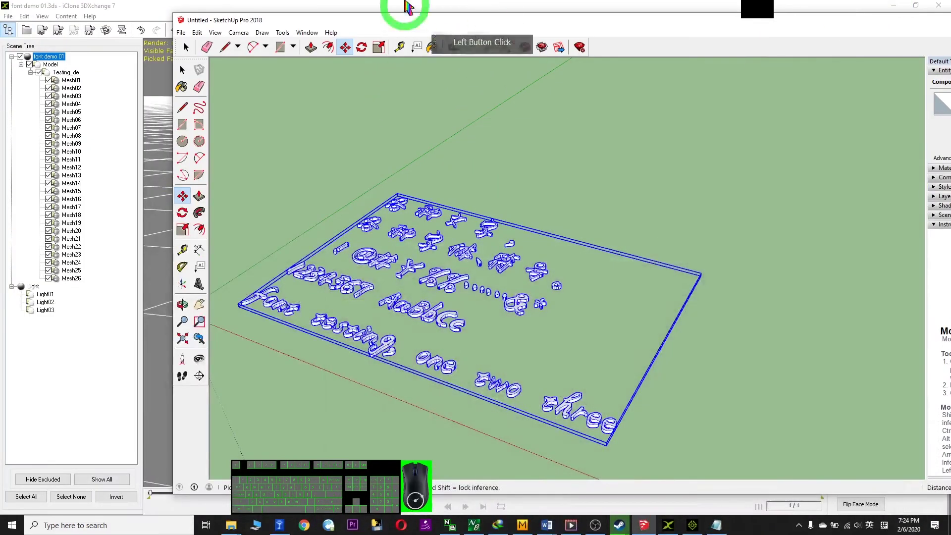
click(860, 7)
click(893, 5)
click(142, 166)
click(156, 229)
click(637, 32)
drag(354, 46, 184, 37)
Export the five-line 3D text as a 3DS model named font demo 02.3ds into the Demo export font folder.
click(182, 32)
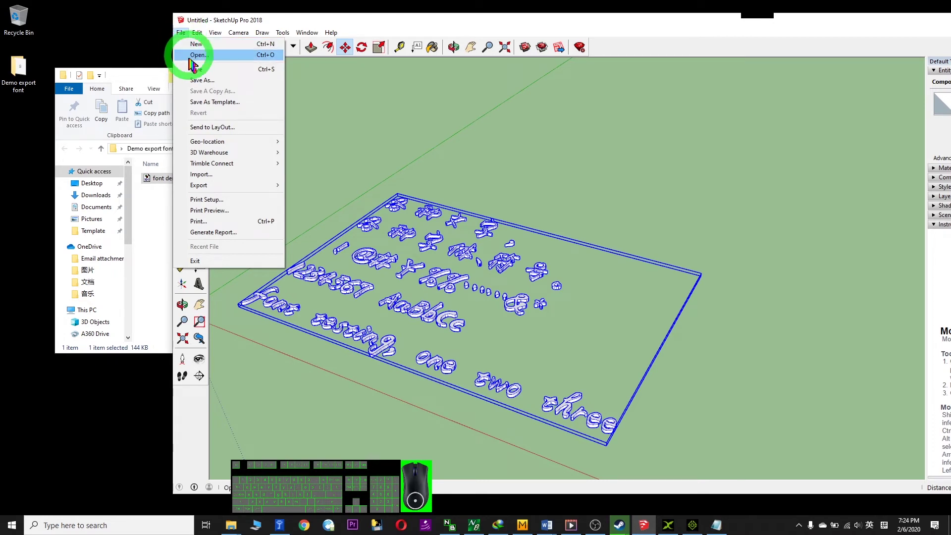
mouse_move(225, 186)
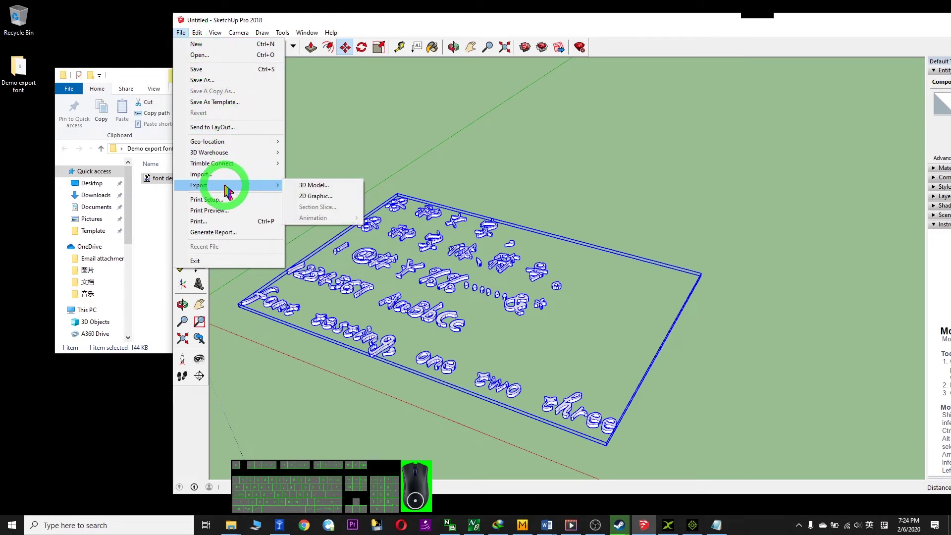
click(312, 185)
click(153, 99)
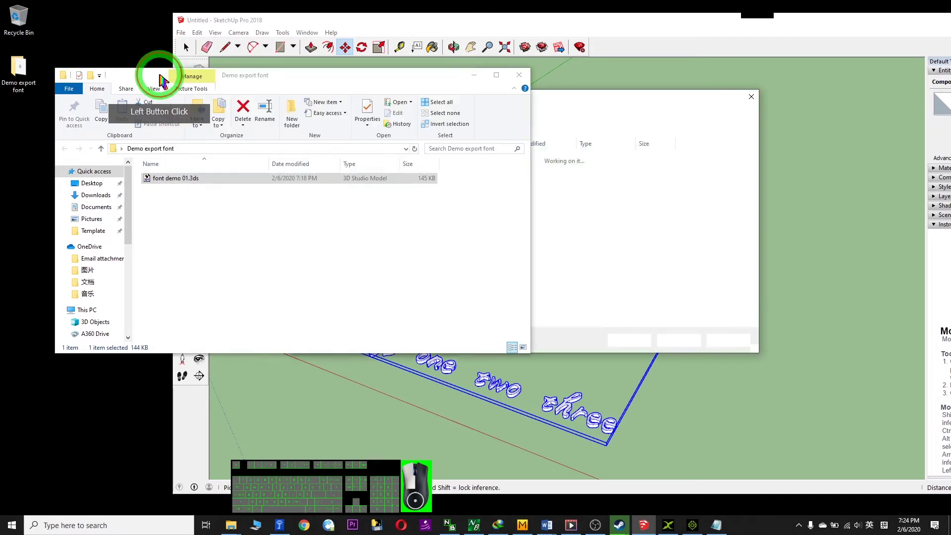
click(548, 91)
drag(577, 102, 631, 103)
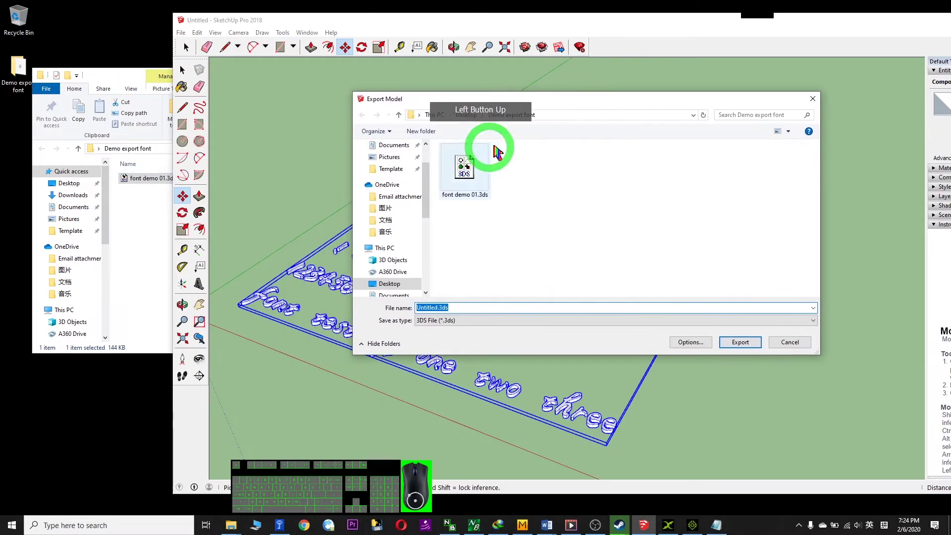
click(468, 173)
click(440, 311)
triple_click(448, 308)
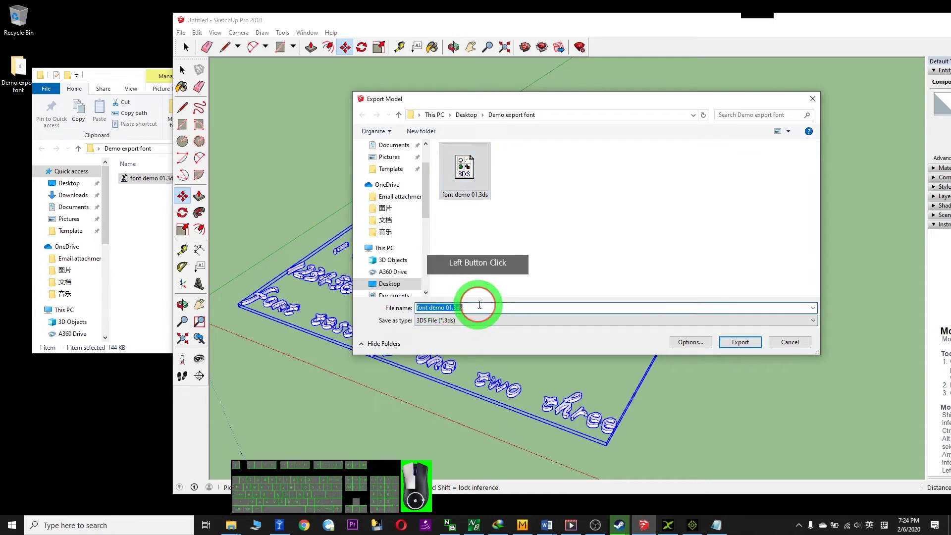
click(738, 341)
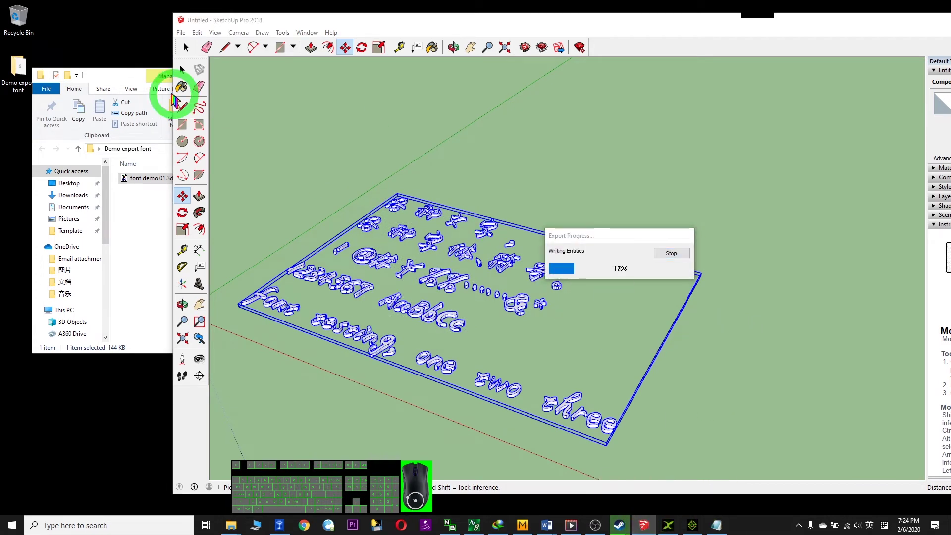
Bring the Demo export font folder and the 3DXchange window to the front and place them side by side.
click(140, 78)
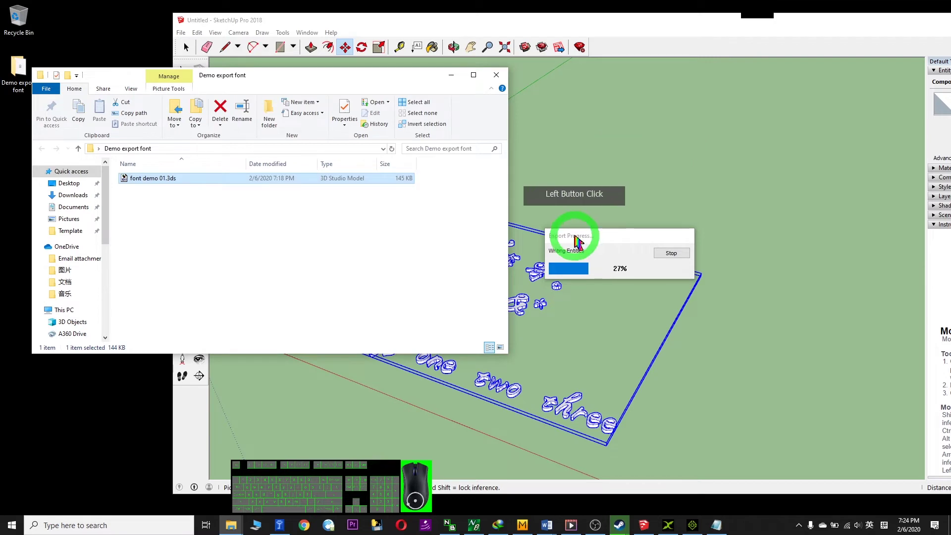
mouse_move(584, 24)
mouse_down()
mouse_move(599, 20)
mouse_move(568, 142)
mouse_move(361, 233)
mouse_up()
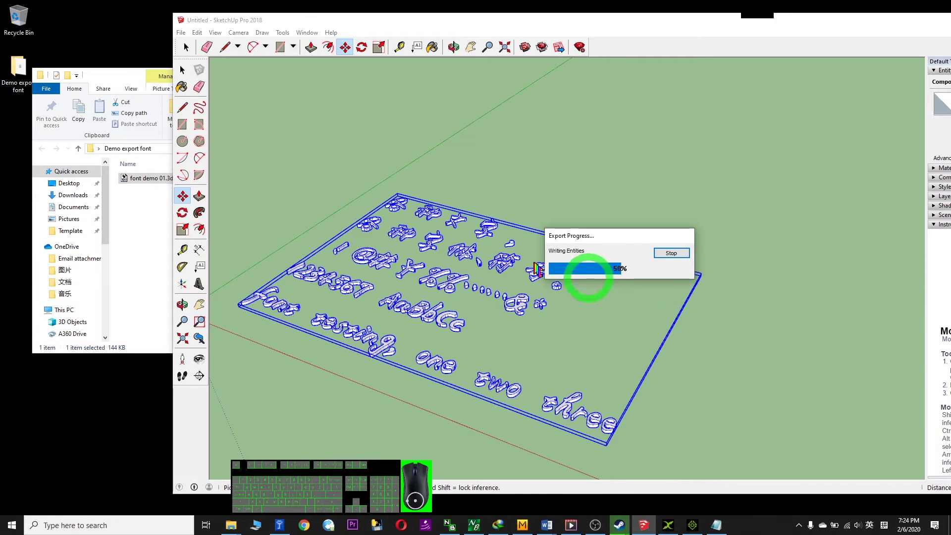
click(155, 237)
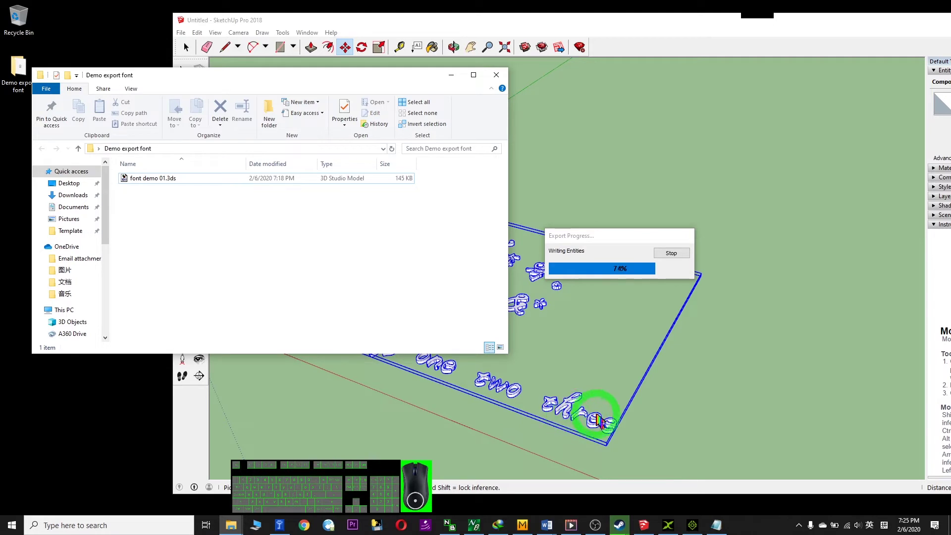
click(169, 180)
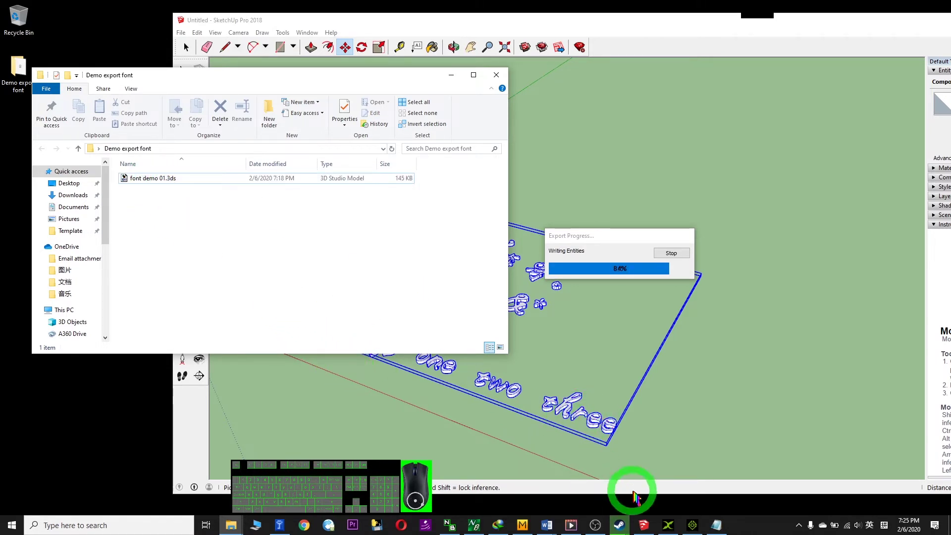
click(668, 526)
mouse_move(544, 8)
mouse_down()
mouse_move(677, 86)
mouse_move(721, 84)
mouse_move(658, 80)
mouse_move(694, 42)
mouse_move(613, 43)
mouse_move(620, 79)
mouse_move(856, 121)
mouse_move(824, 89)
mouse_move(636, 89)
mouse_move(468, 125)
mouse_move(476, 129)
mouse_up()
click(576, 22)
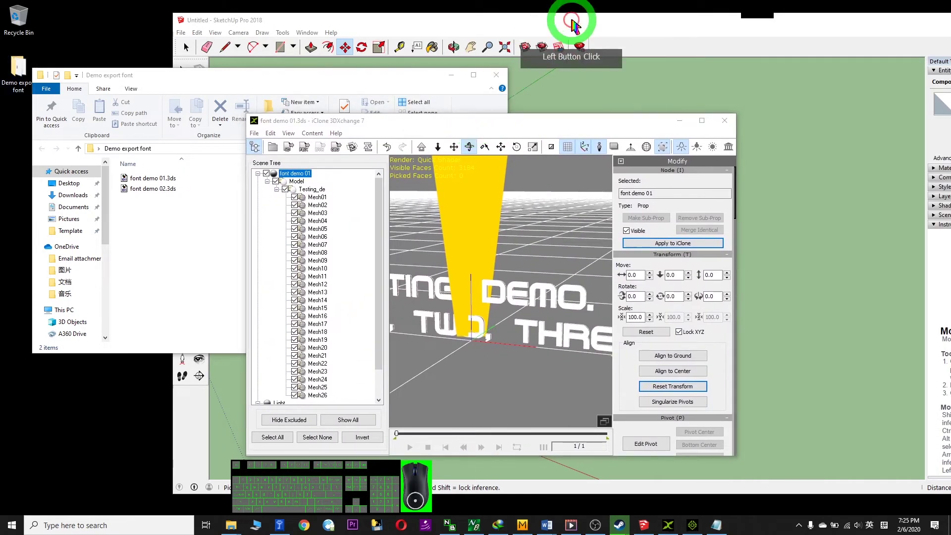
click(684, 337)
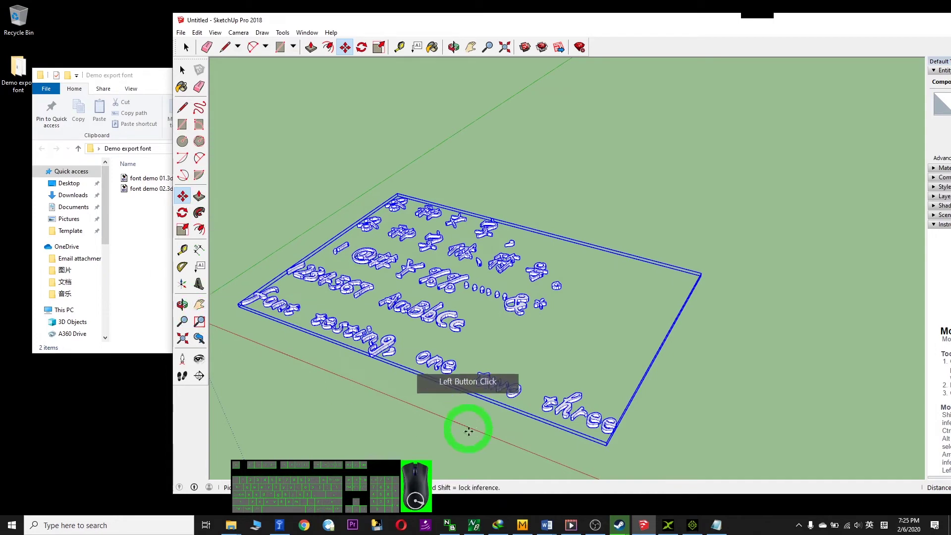
click(148, 277)
click(668, 525)
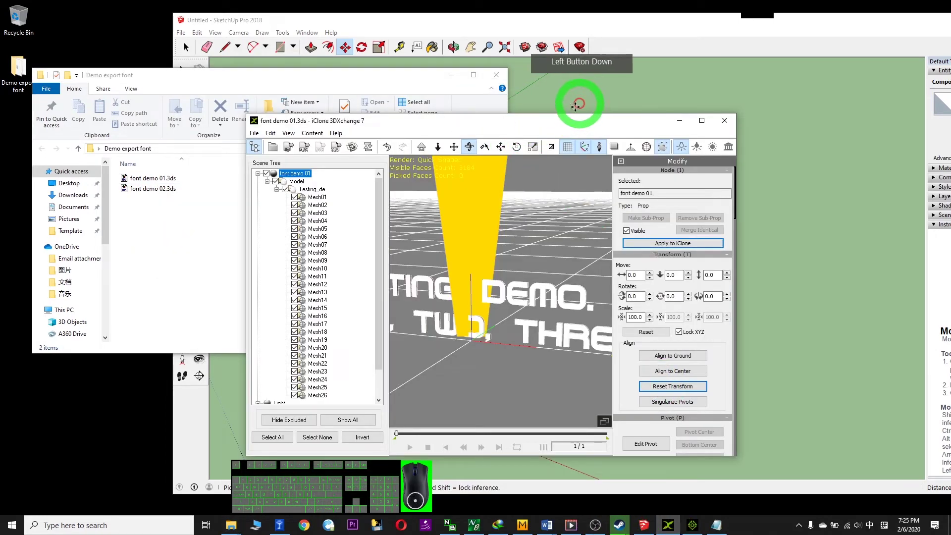
drag(535, 125, 583, 332)
Load font demo 02.3ds from the folder into 3DXchange without exporting the previous model, and maximize the 3DXchange window.
click(141, 192)
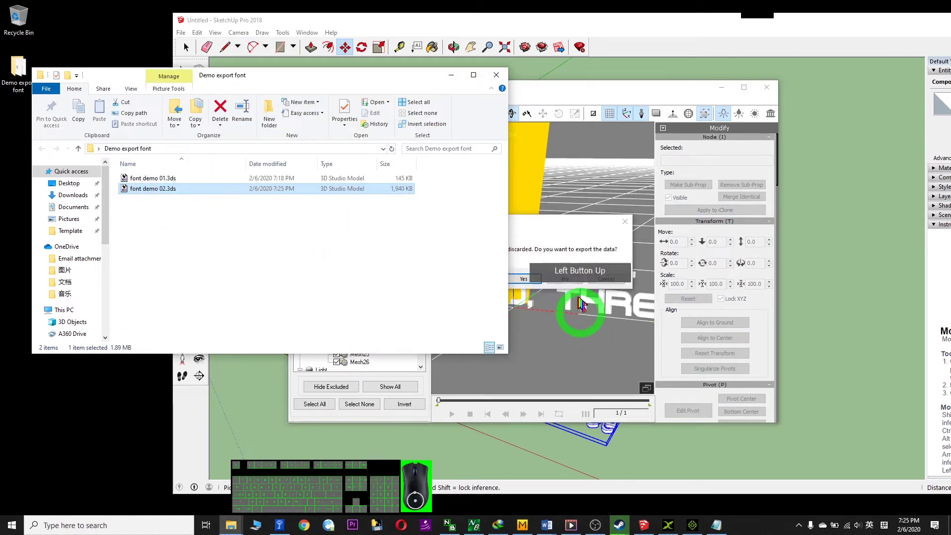
click(564, 279)
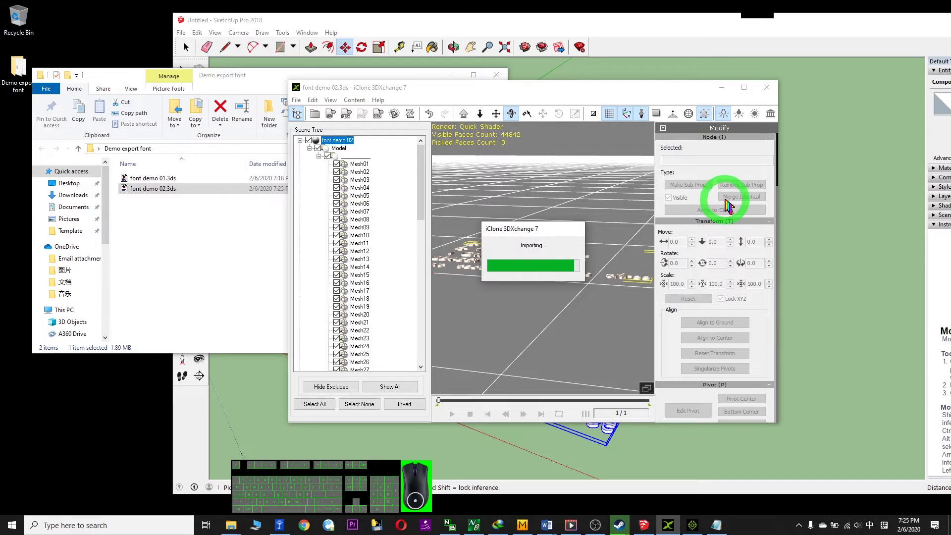
click(743, 87)
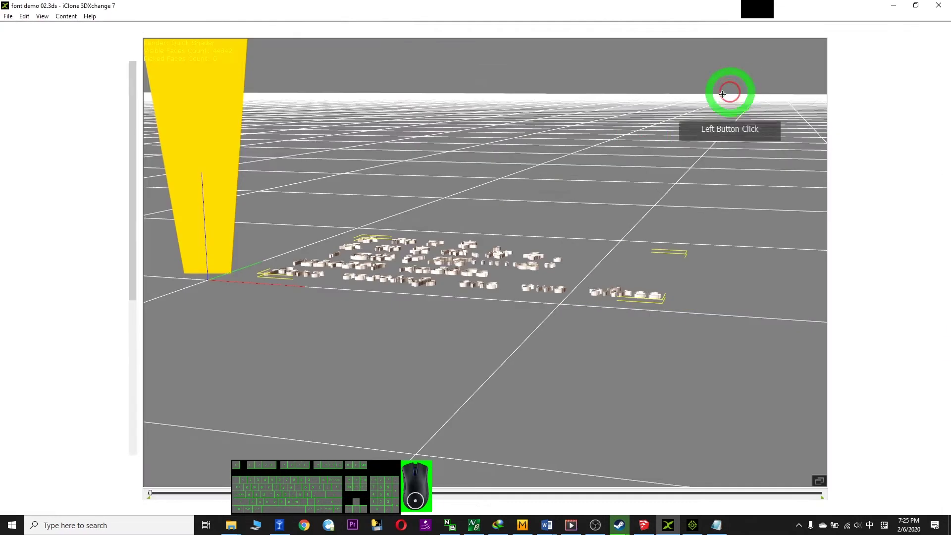
Set the font demo 02 prop's X rotation to 90 so the text stands upright.
drag(858, 179, 845, 181)
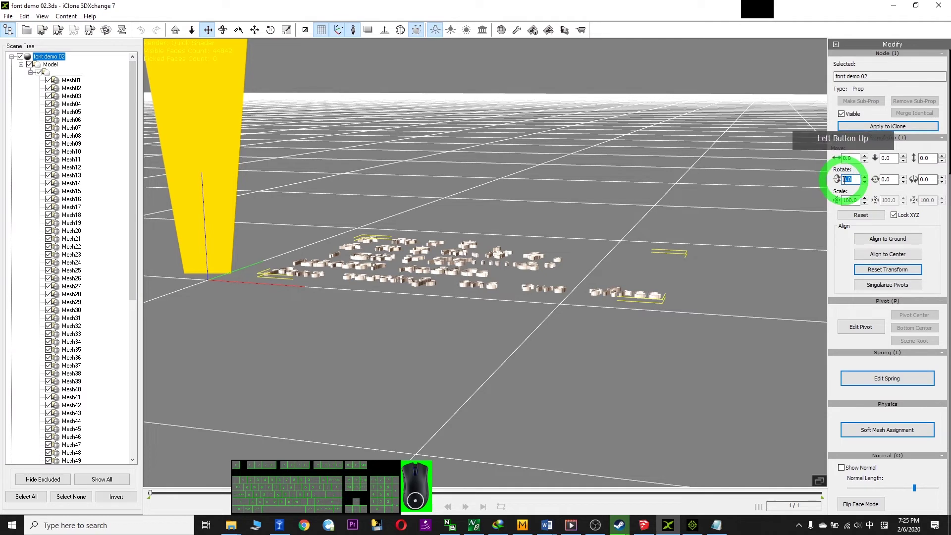
key(Return)
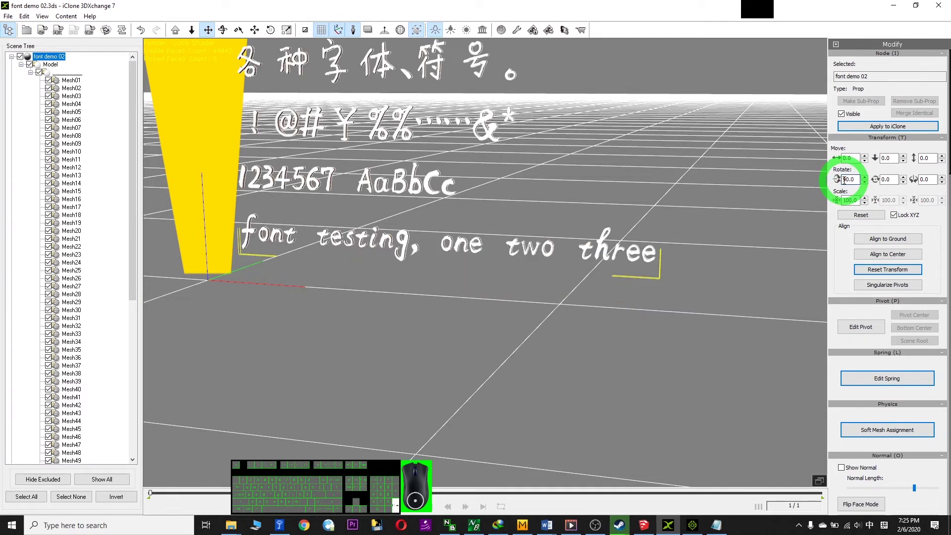
scroll(738, 204, down, 3)
drag(520, 227, 750, 245)
Align the upright text prop to the center and the ground, and reset its transform.
click(877, 254)
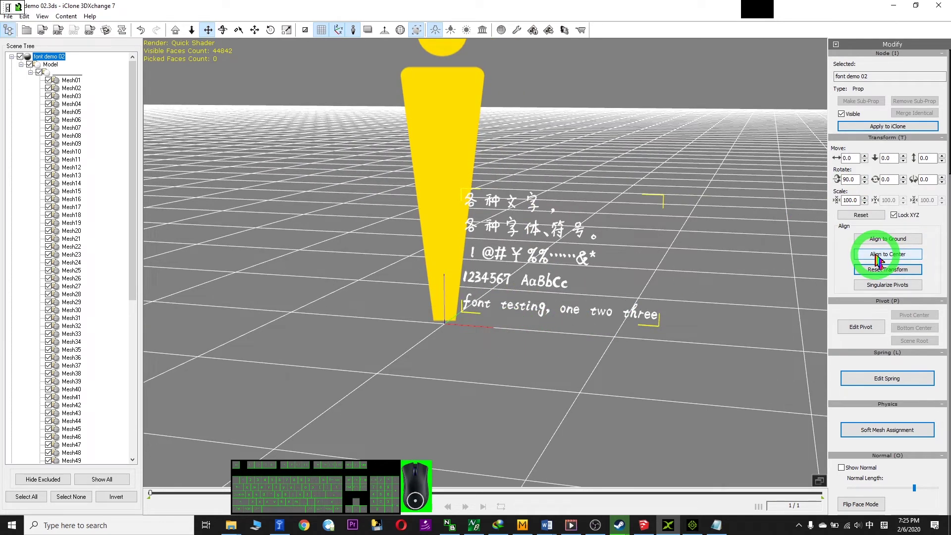
click(887, 270)
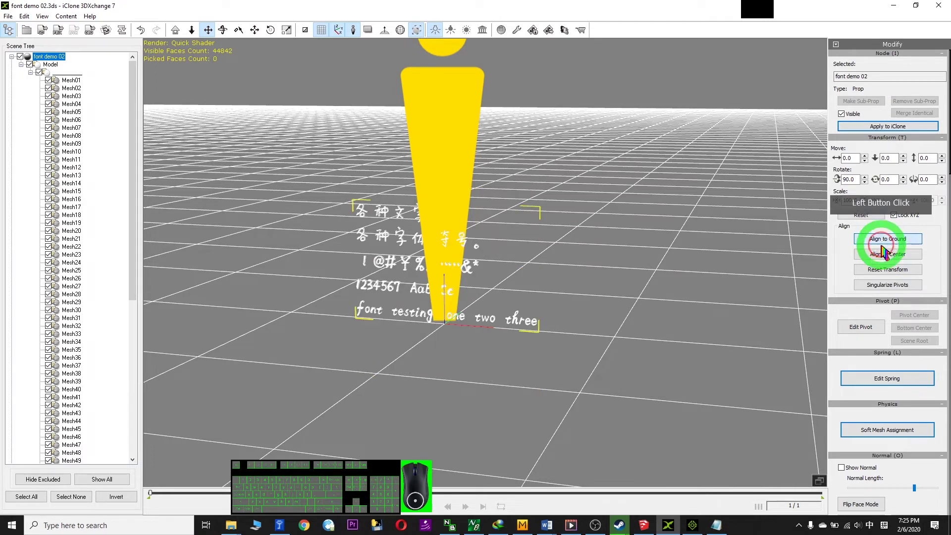
click(886, 270)
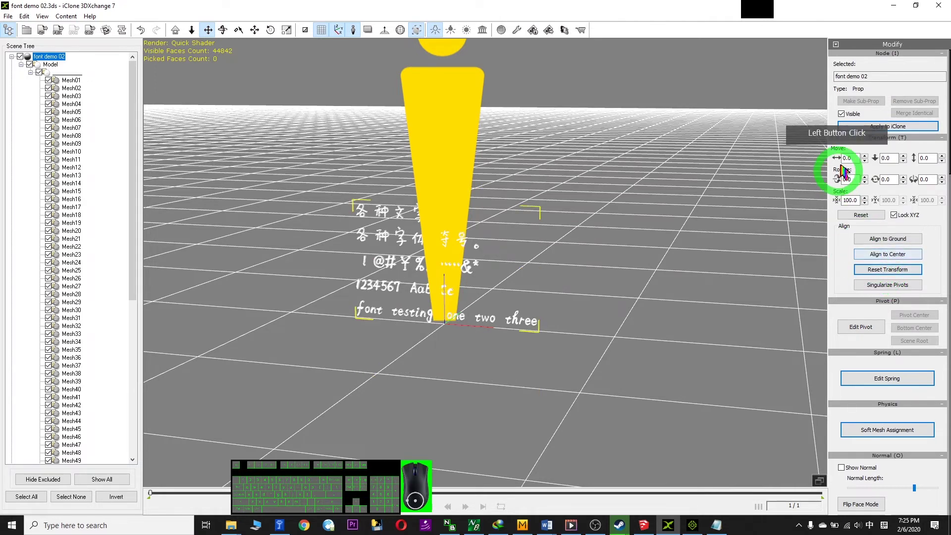
Apply the font demo 02 prop to iClone and switch to iClone.
click(876, 128)
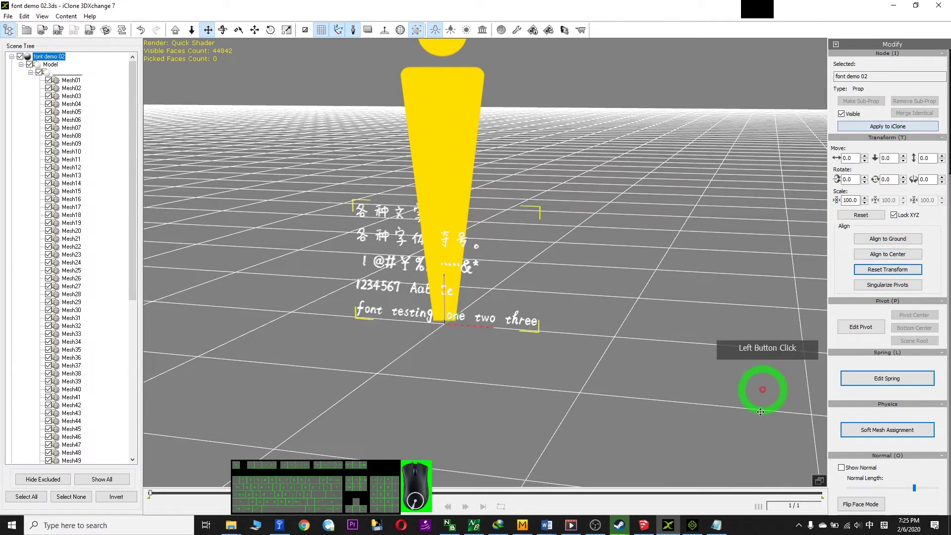
click(693, 526)
click(596, 435)
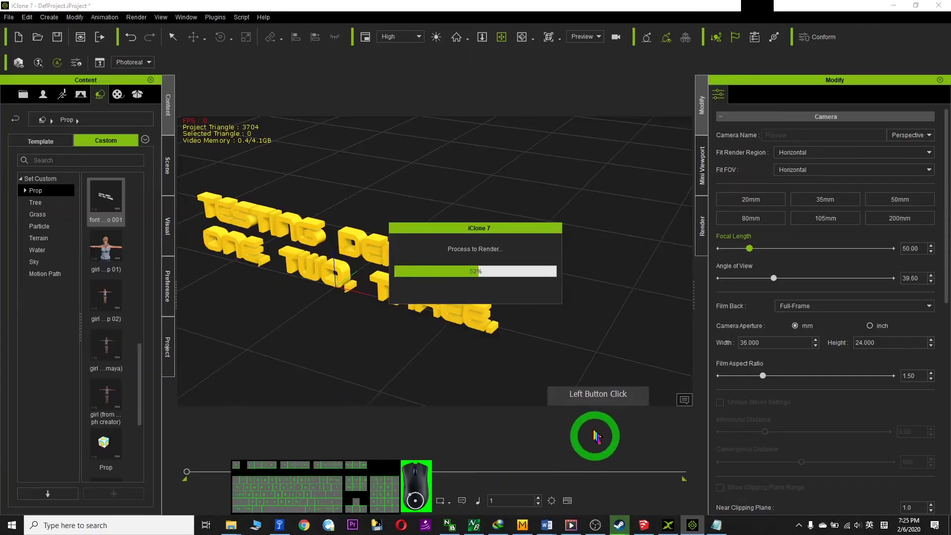
click(564, 387)
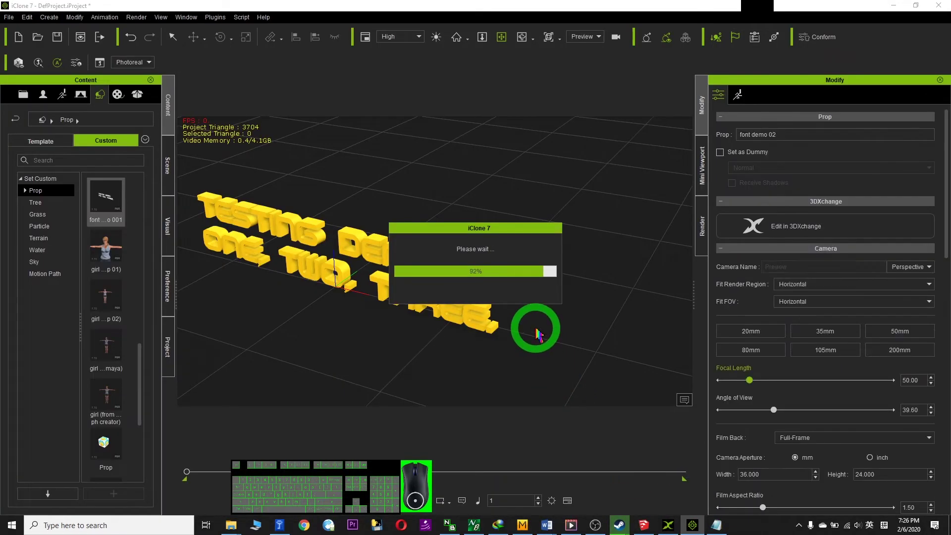
Scale the font demo 02 prop to about 197, 248, 197 and move it to about X 25.5, Y -109.6, Z -77.7.
drag(527, 267, 471, 287)
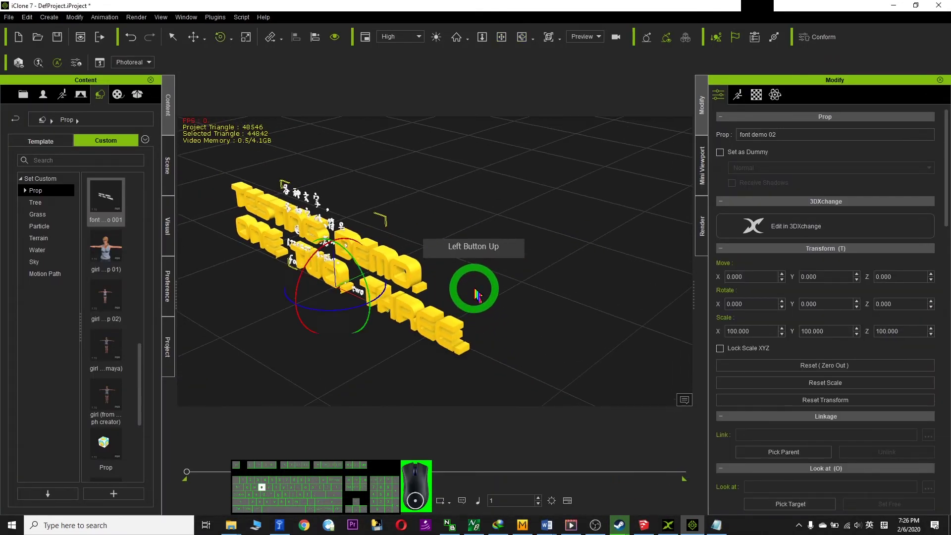
drag(336, 282, 362, 307)
key(w)
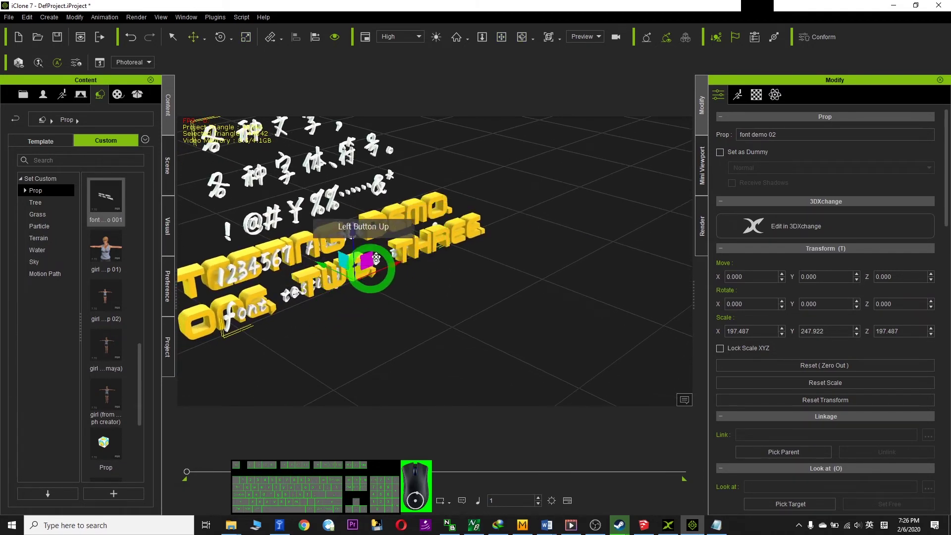
drag(360, 270, 347, 311)
key(x)
key(c)
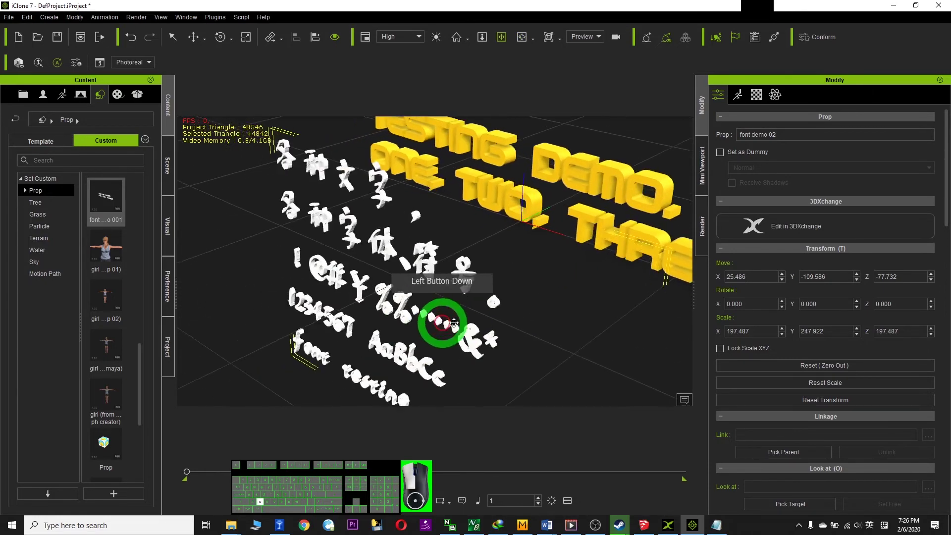
drag(404, 310, 551, 309)
Rotate the font demo 02 prop to about -103.6 around Z and move it to about X 60.9, Y -89.5.
click(578, 319)
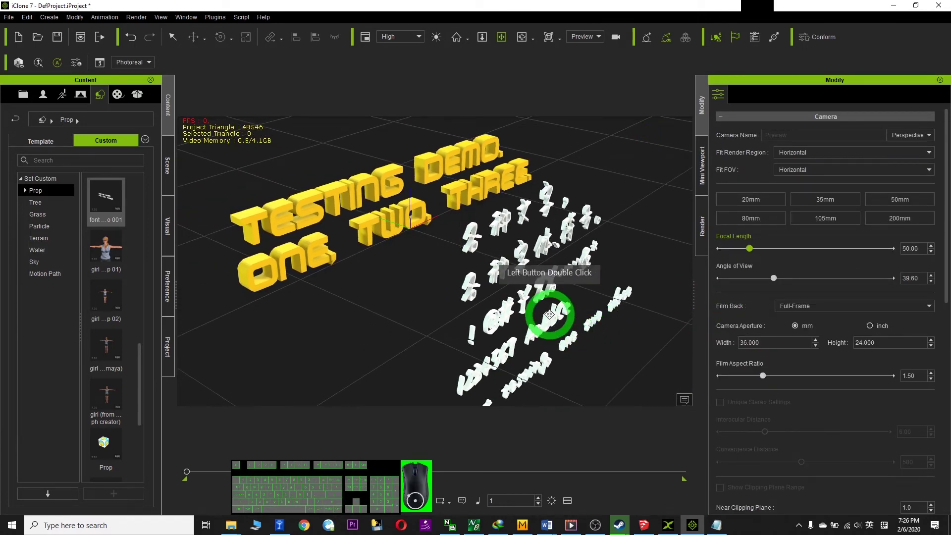
click(556, 319)
drag(587, 383, 535, 391)
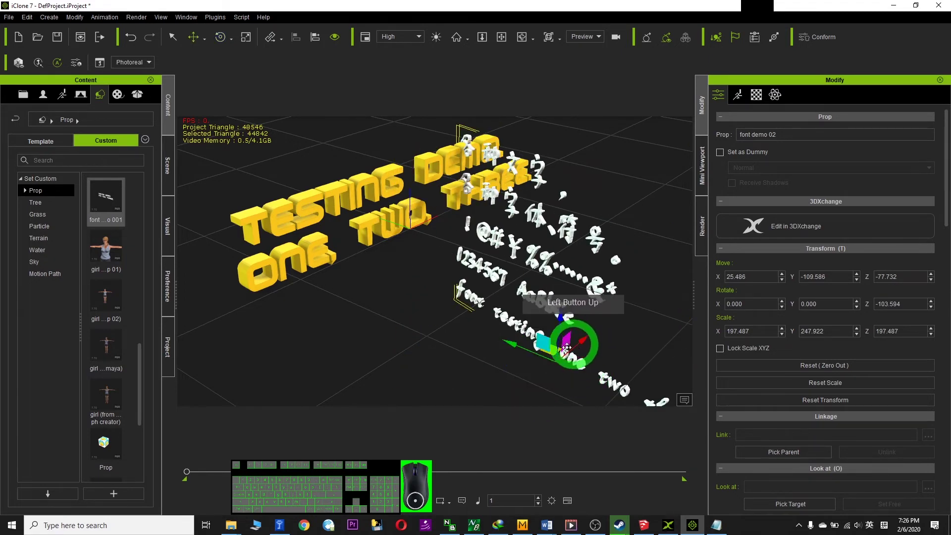
key(w)
drag(549, 354, 545, 313)
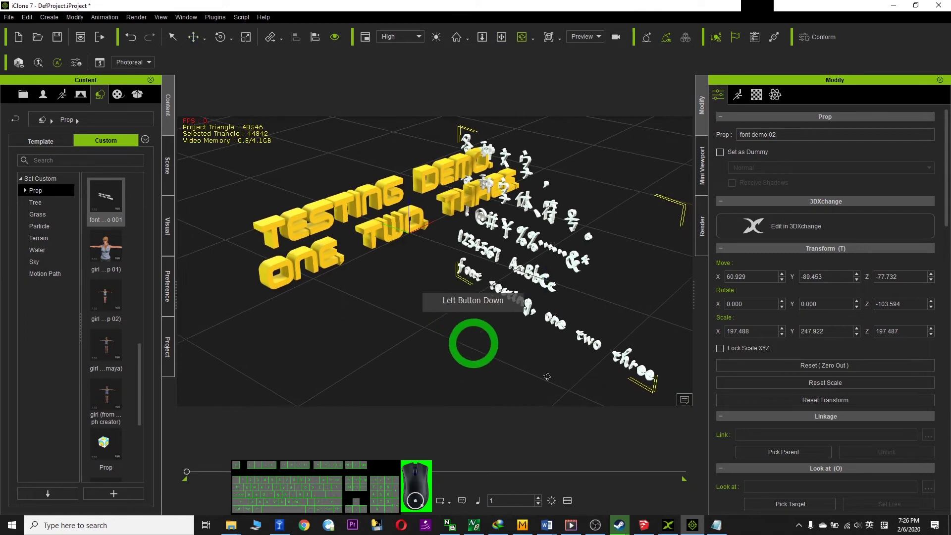
Switch to SketchUp and start a new, empty model.
click(645, 526)
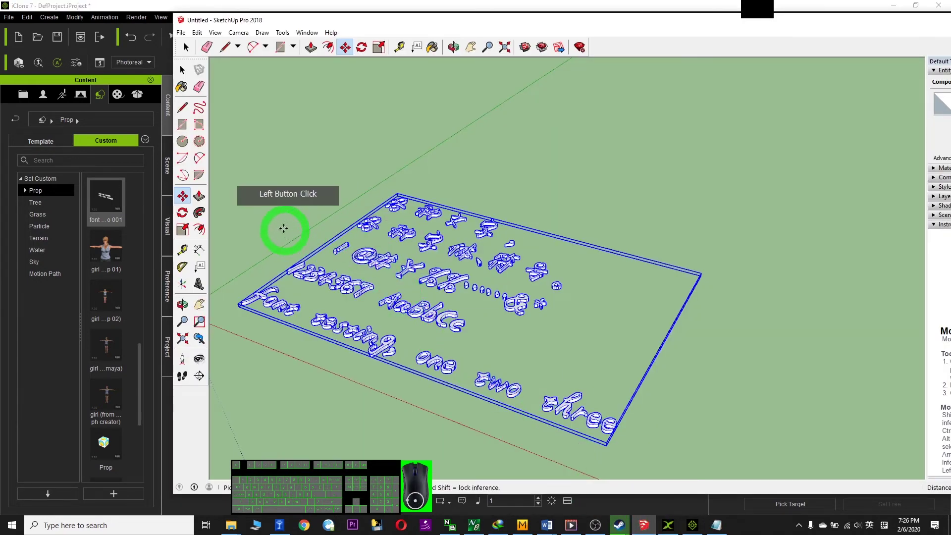
click(181, 32)
click(198, 53)
click(618, 283)
click(362, 292)
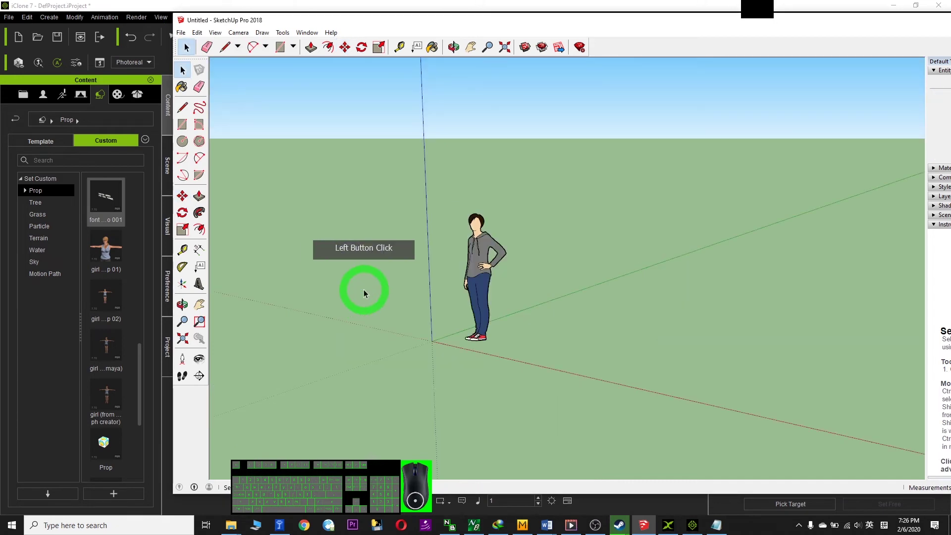
Delete the default human figure standing near the origin.
click(488, 269)
key(Delete)
click(649, 289)
Start 3D text and enter three lines: a Chinese greeting with the speaker's name, 我热爱3D动画, and I love 3D animation.
scroll(649, 290, up, 3)
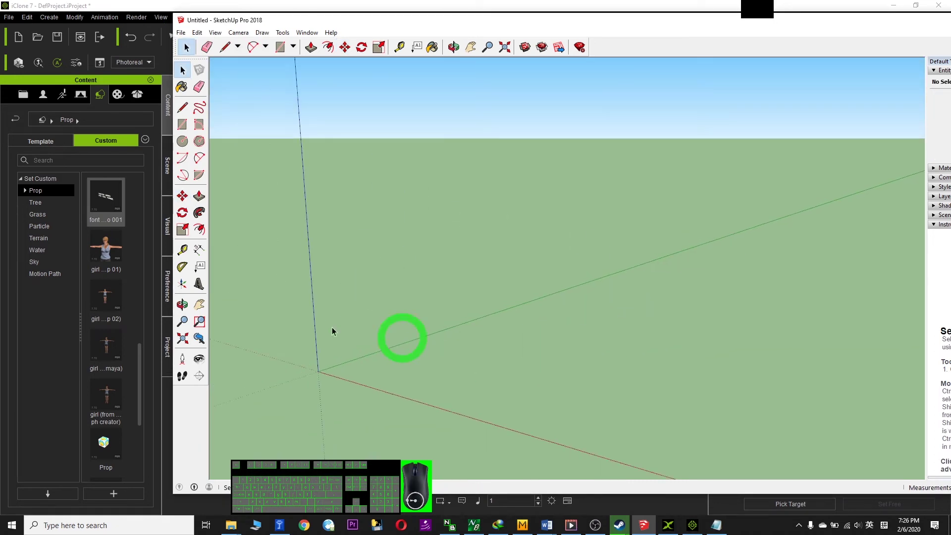
click(494, 299)
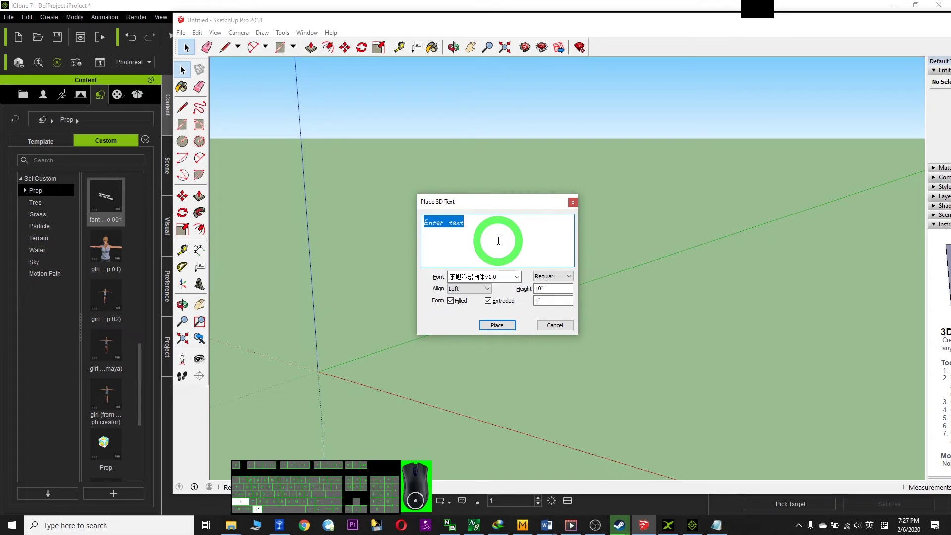
text(你好，我的ming)
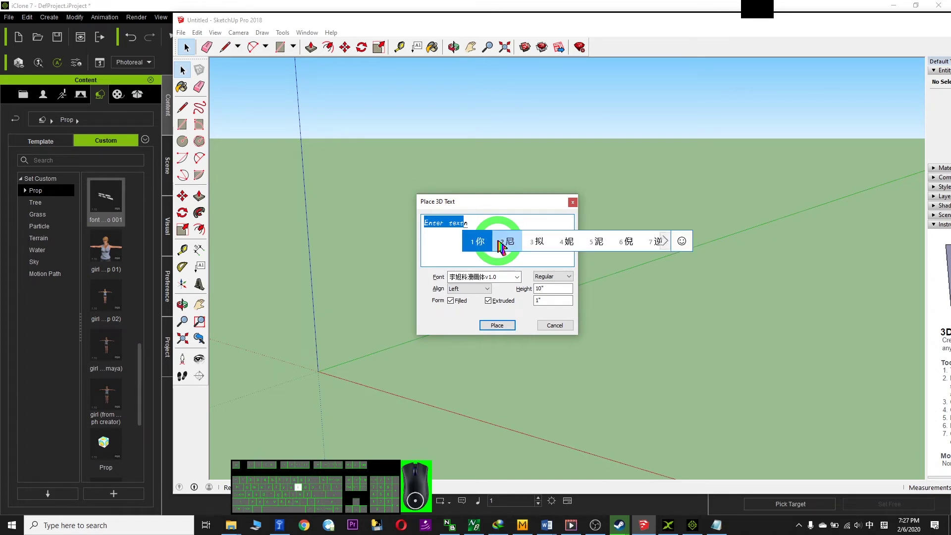
text(zijiao)
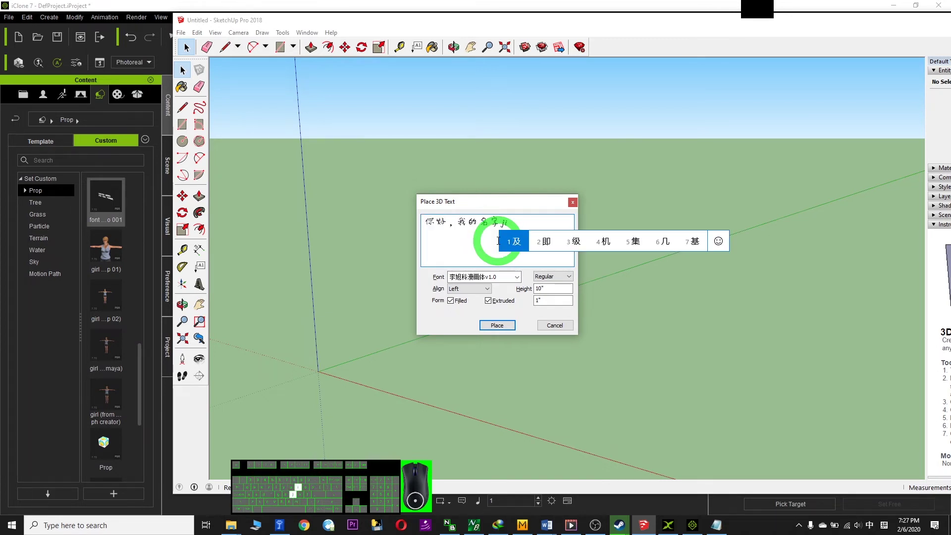
key(space)
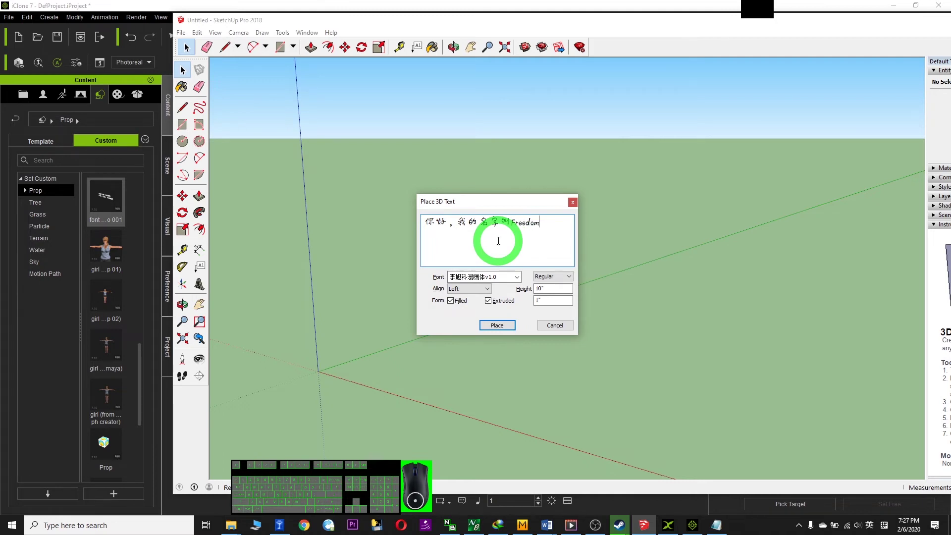
text(Freedom 我reai)
key(space)
text(3Ddonghua)
key(space)
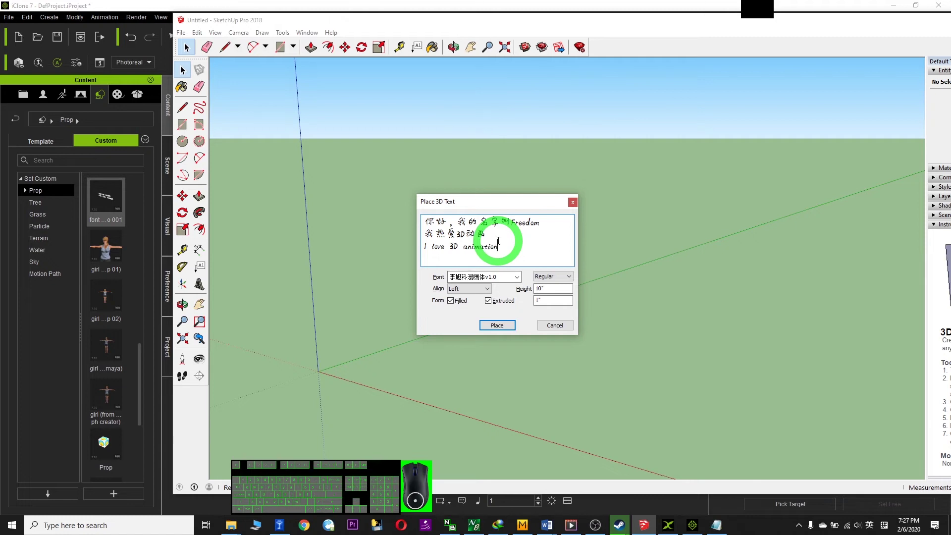
Set the 3D text's font to 本墨绪圆-常规.
click(515, 276)
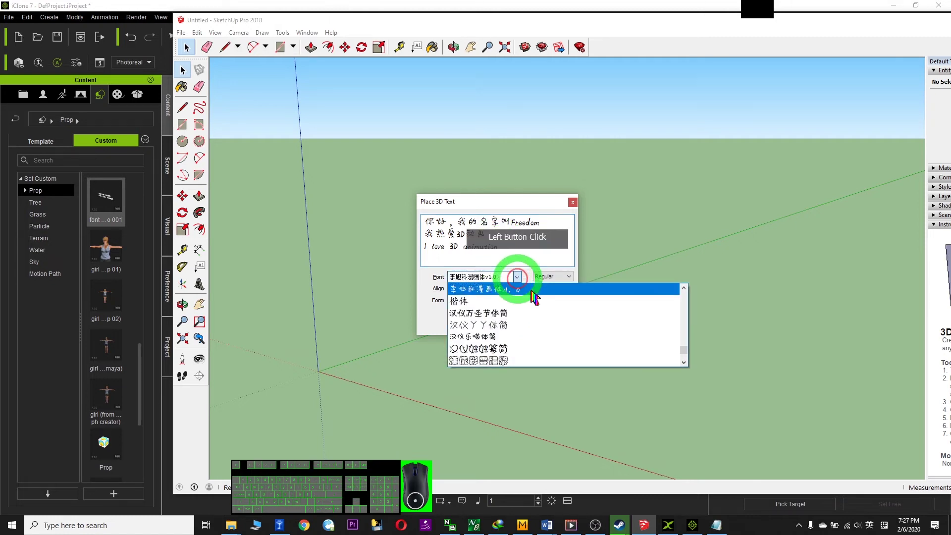
scroll(547, 320, down, 3)
drag(686, 351, 559, 328)
scroll(562, 329, down, 3)
scroll(569, 341, up, 8)
scroll(579, 339, up, 10)
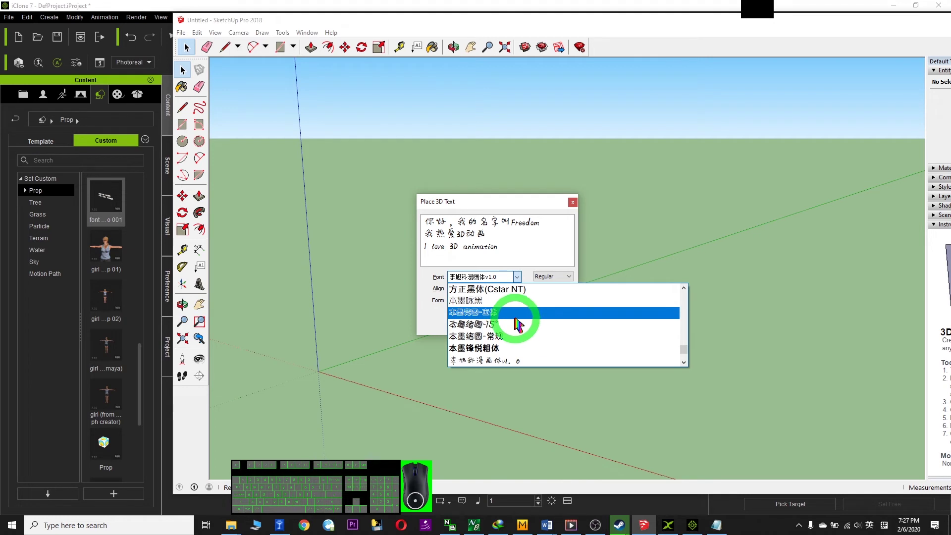
scroll(550, 305, up, 1)
scroll(558, 303, down, 5)
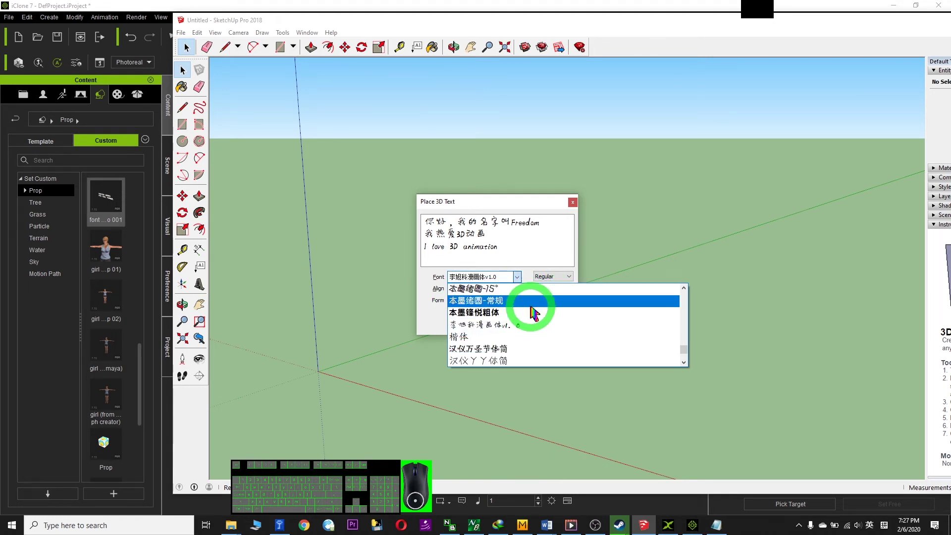
click(539, 303)
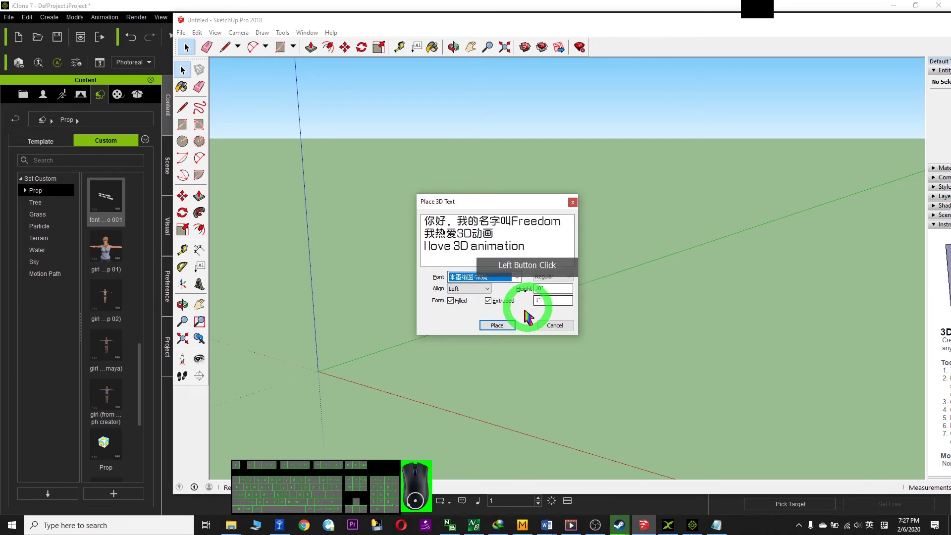
Place the three-line 3D text flat on the ground near the origin, beside the red axis.
click(508, 330)
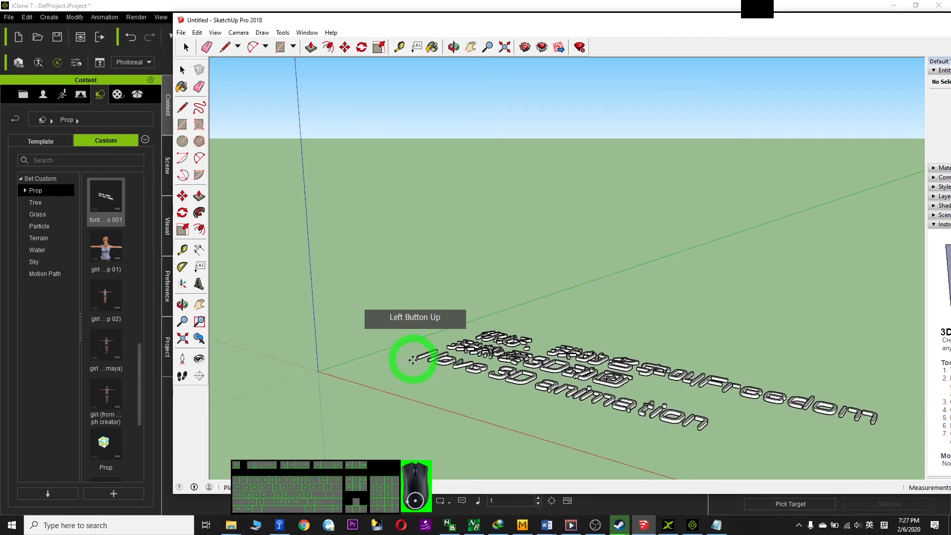
click(394, 364)
key(c)
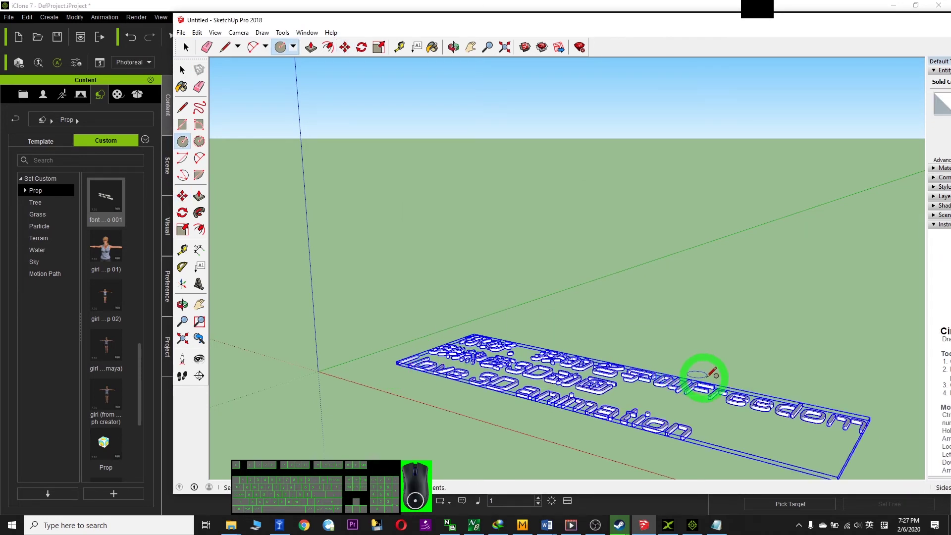
scroll(733, 377, up, 1)
scroll(747, 376, down, 3)
scroll(743, 382, up, 2)
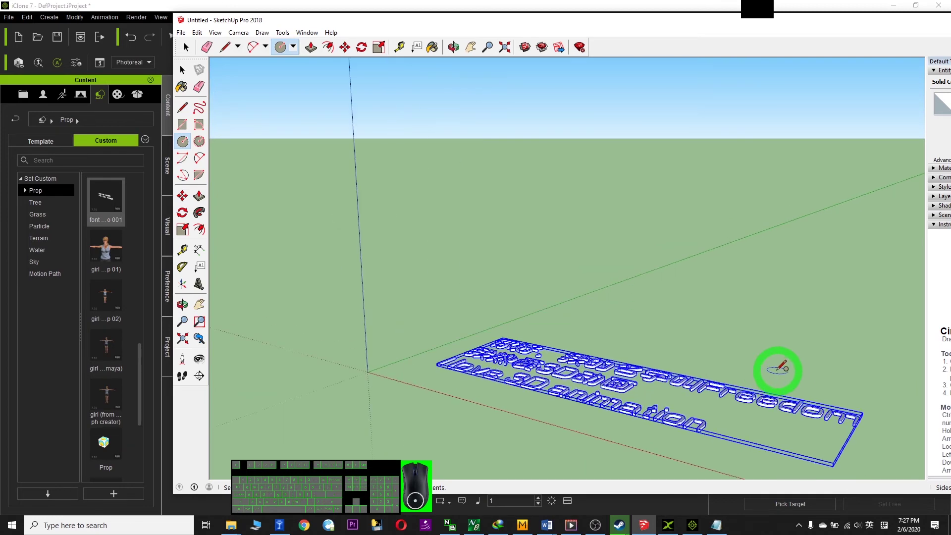
mouse_move(792, 367)
middle_down()
mouse_move(789, 397)
mouse_move(832, 451)
mouse_move(841, 493)
middle_up()
scroll(759, 385, up, 4)
scroll(603, 388, up, 1)
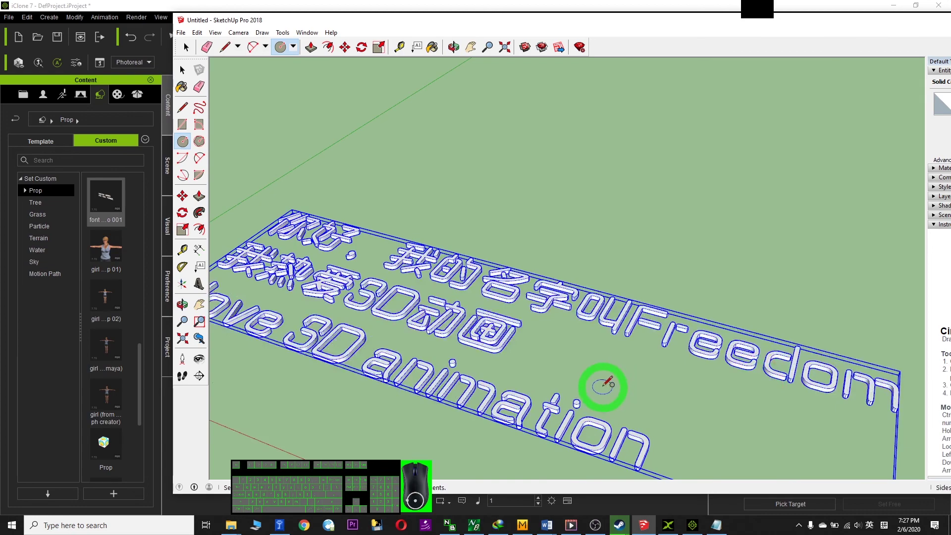
mouse_move(613, 383)
middle_down()
mouse_move(598, 348)
mouse_move(604, 396)
middle_up()
Move the placed 3D text a short distance across the ground.
click(345, 47)
drag(490, 379, 516, 312)
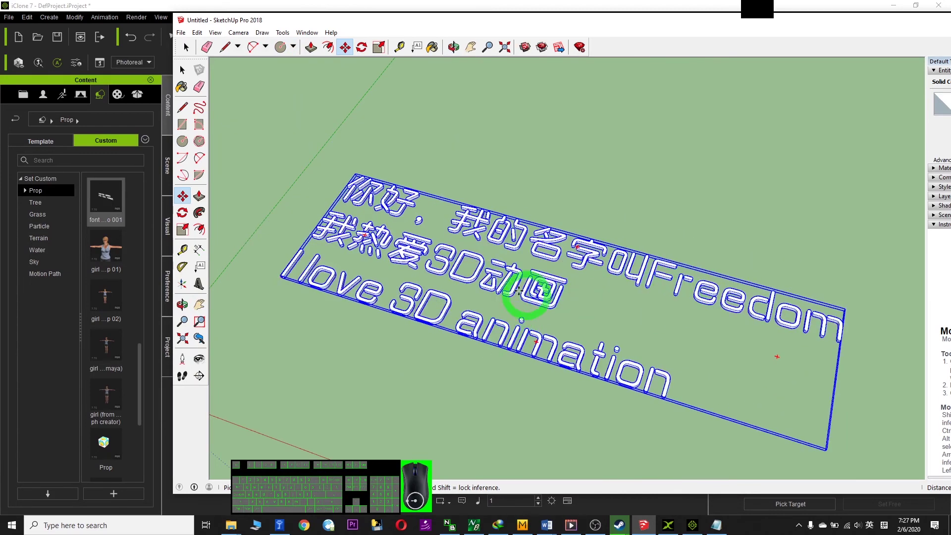
scroll(517, 292, up, 3)
scroll(516, 292, down, 3)
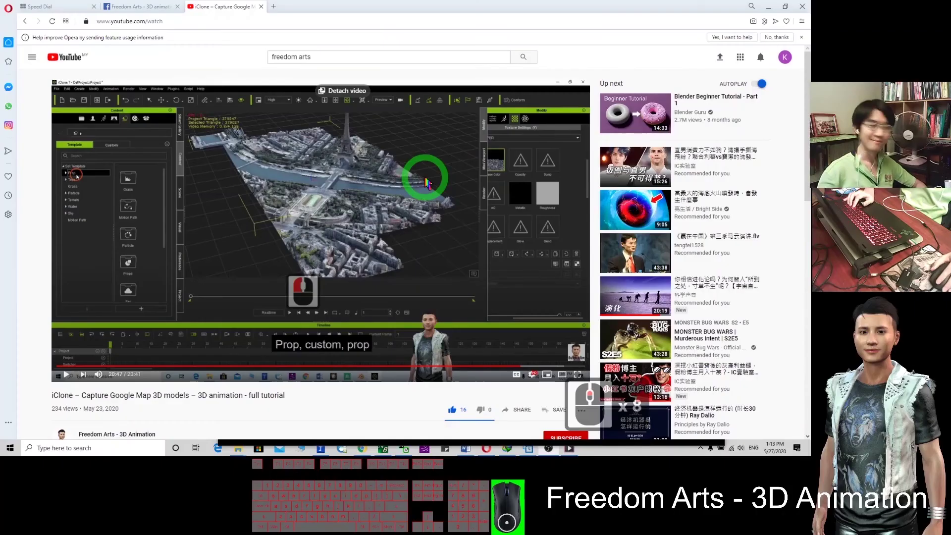
In YouTube, subscribe to the Freedom Arts - 3D Animation channel and turn on all its notifications.
scroll(419, 184, down, 4)
scroll(421, 185, up, 4)
scroll(568, 267, down, 3)
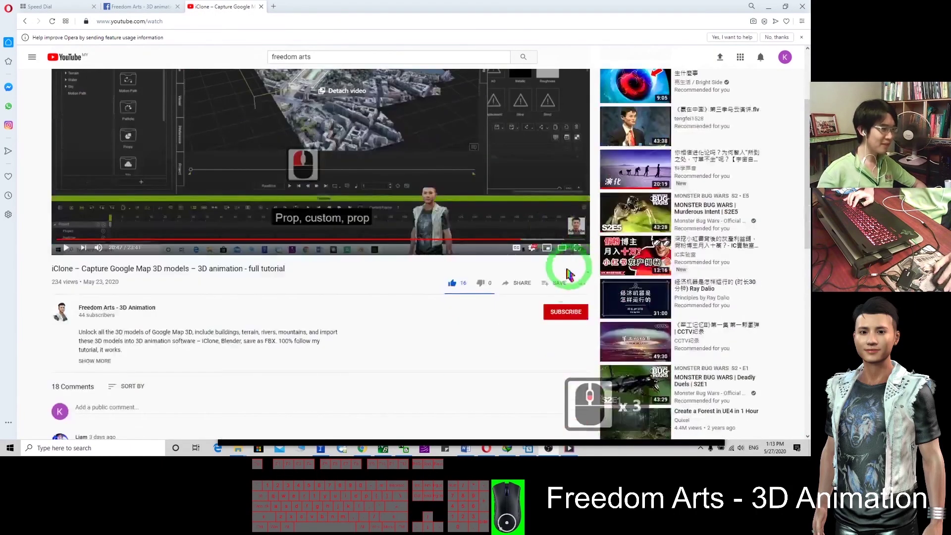
click(564, 313)
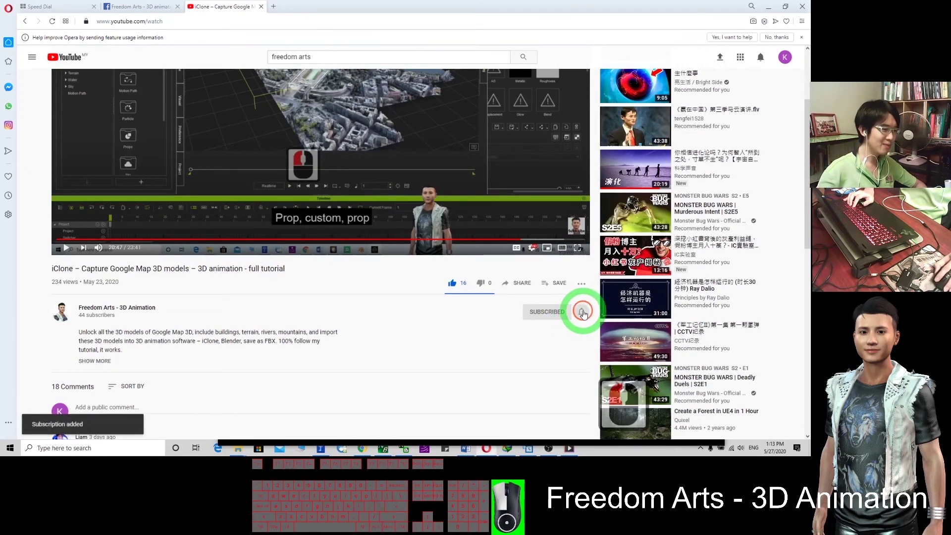
click(584, 314)
click(588, 337)
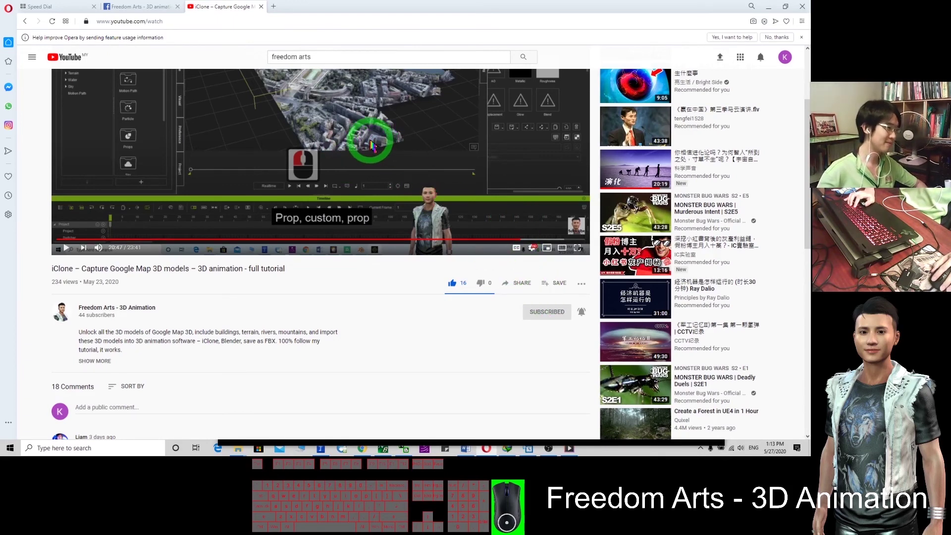
click(700, 325)
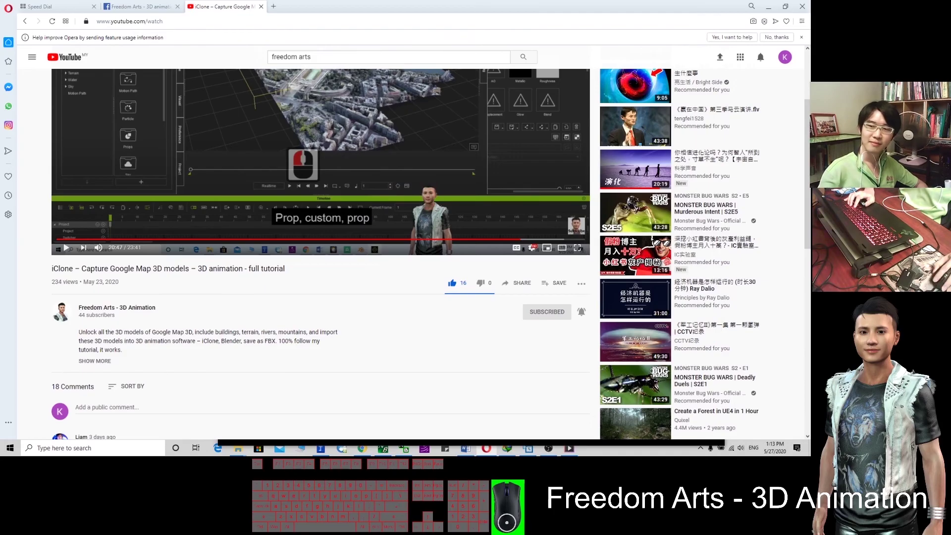